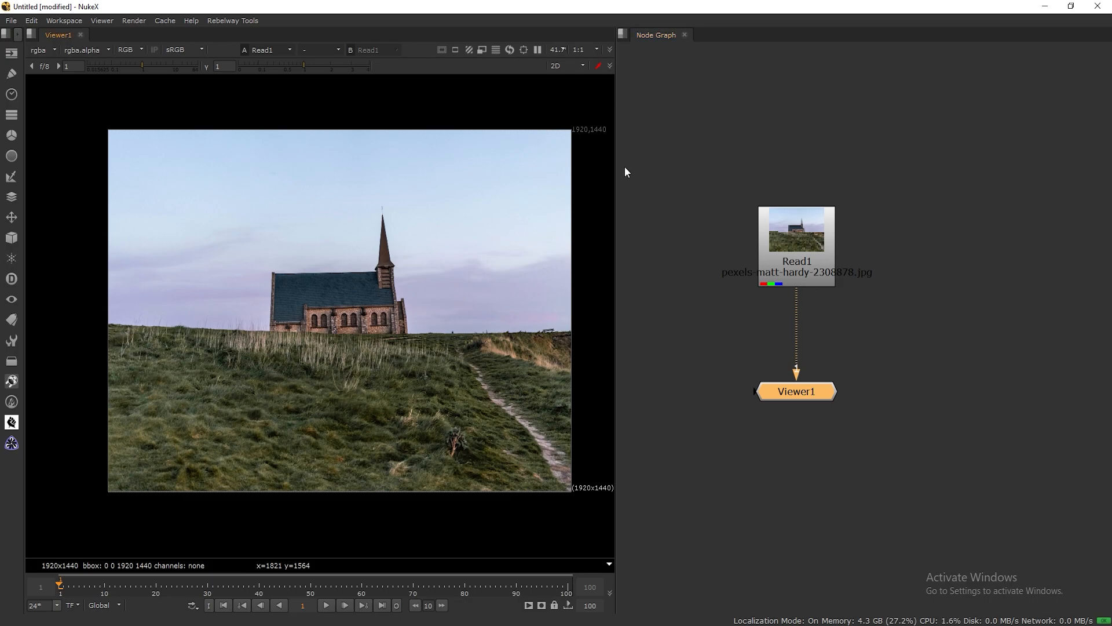
# Set the project's full size format to 1920x1440 in the project settings and close them.
pyautogui.press('s')
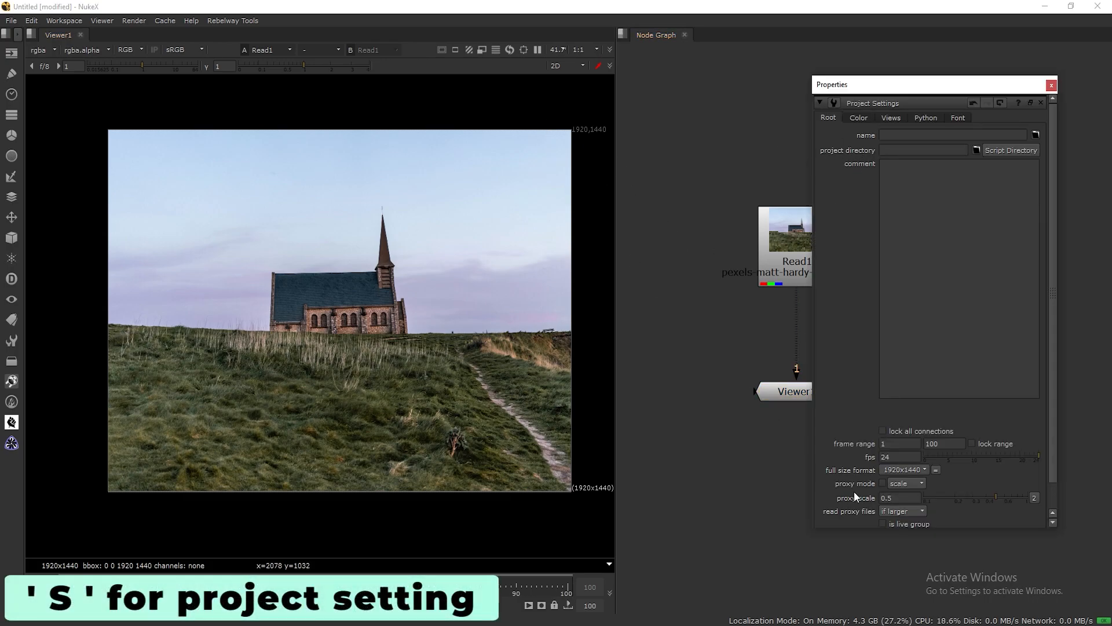
pyautogui.click(913, 469)
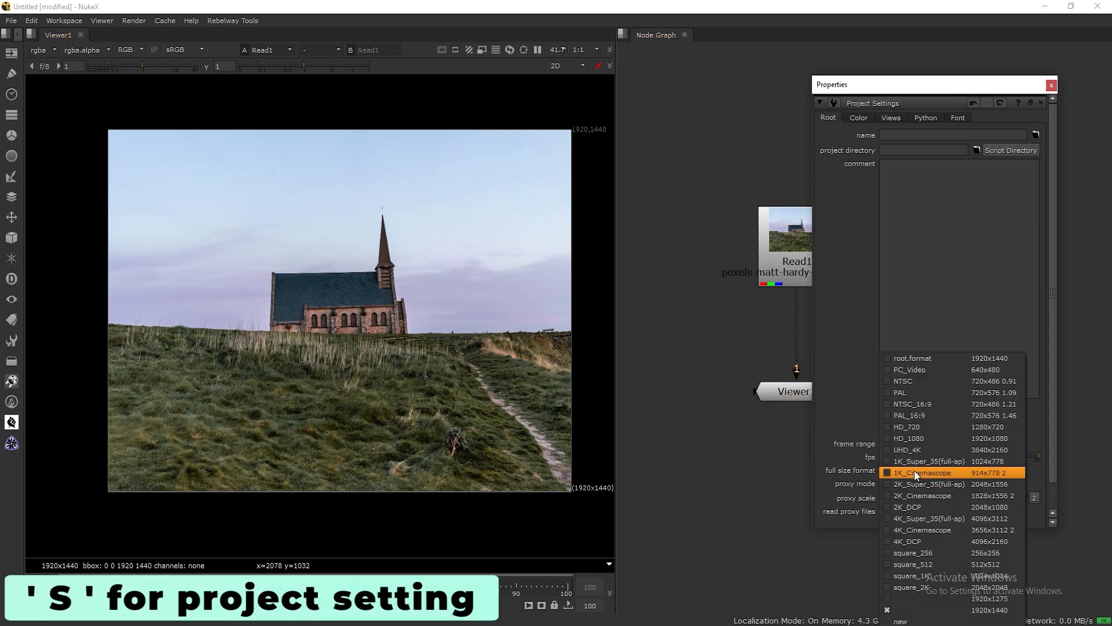
pyautogui.click(974, 610)
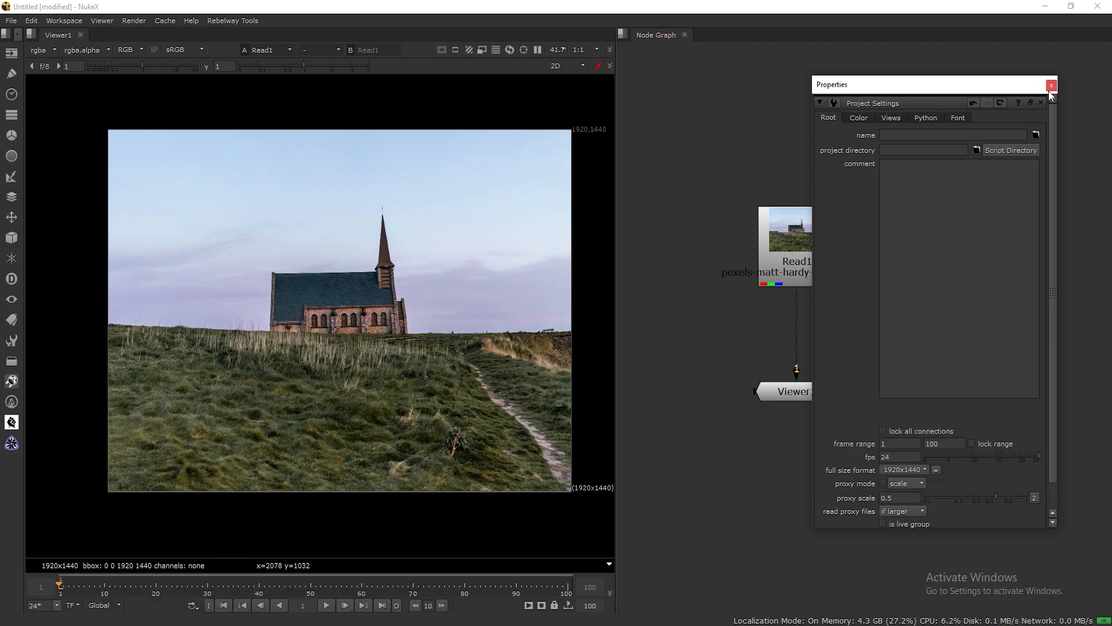
pyautogui.click(1051, 86)
pyautogui.moveTo(879, 280); pyautogui.dragTo(900, 258, button='middle')
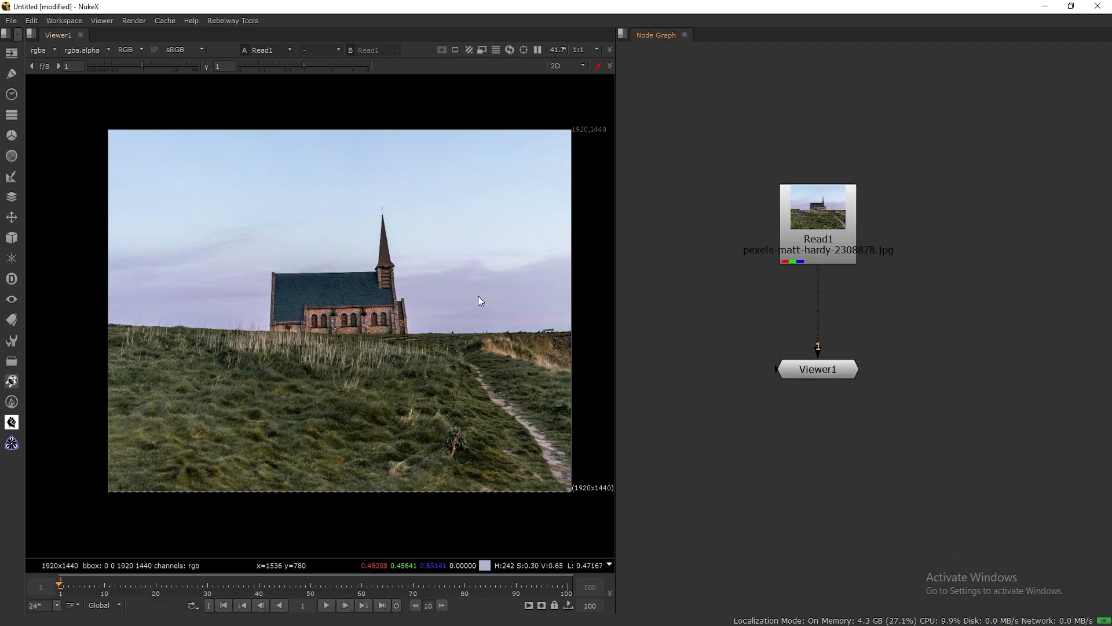
pyautogui.moveTo(479, 301); pyautogui.dragTo(458, 303, button='middle')
# Move the Read1 node higher and add a Reduce Noise node between it and the Viewer.
pyautogui.moveTo(842, 229); pyautogui.dragTo(850, 179)
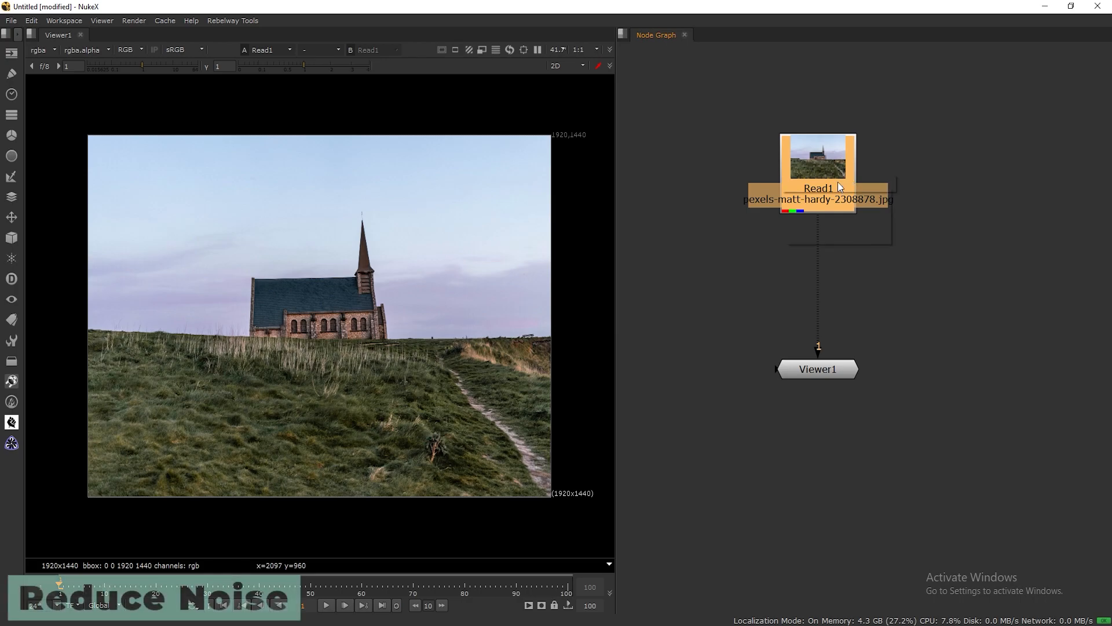
pyautogui.press('Tab')
pyautogui.write('redu')
pyautogui.click(803, 192)
pyautogui.moveTo(508, 166); pyautogui.dragTo(703, 276)
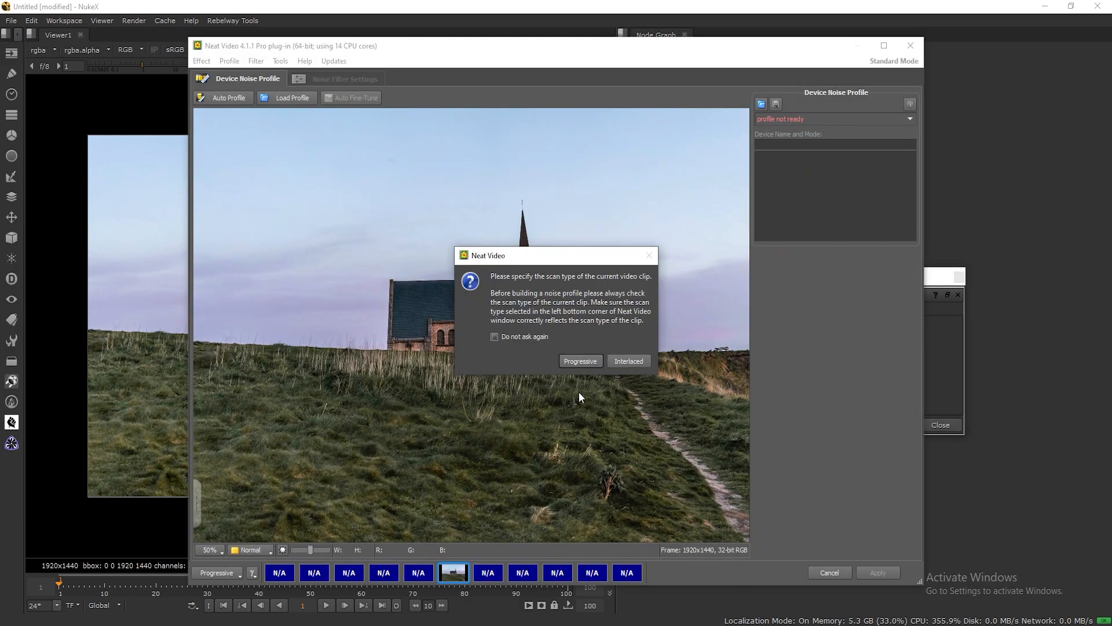
# Build and fine-tune an automatic noise profile with the Progressive scan type, and apply it to the Reduce Noise node.
pyautogui.click(580, 361)
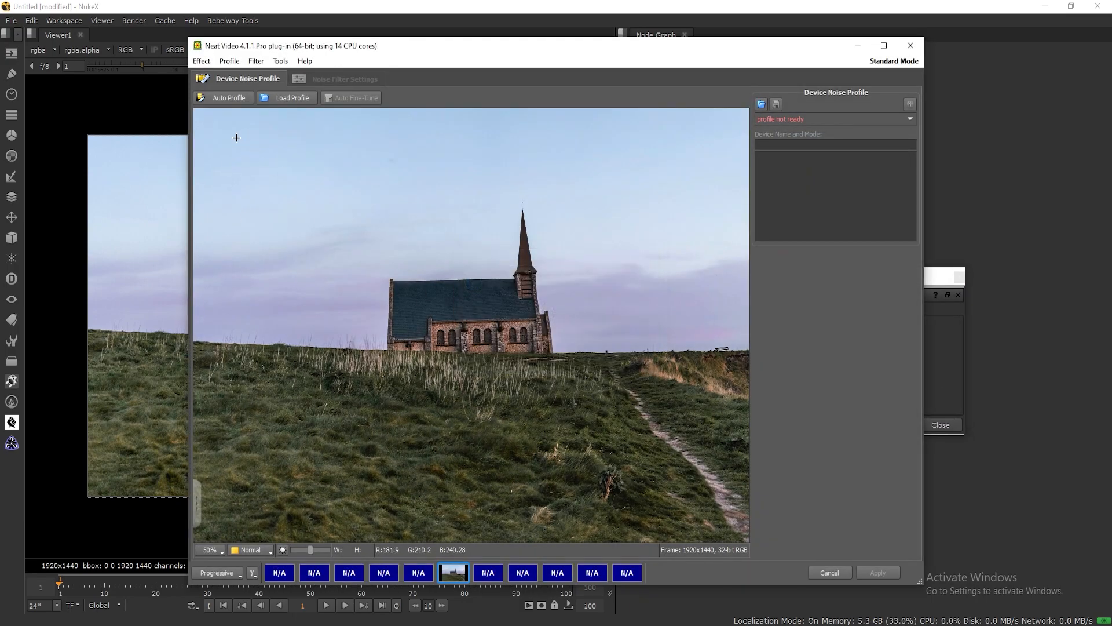
pyautogui.click(222, 98)
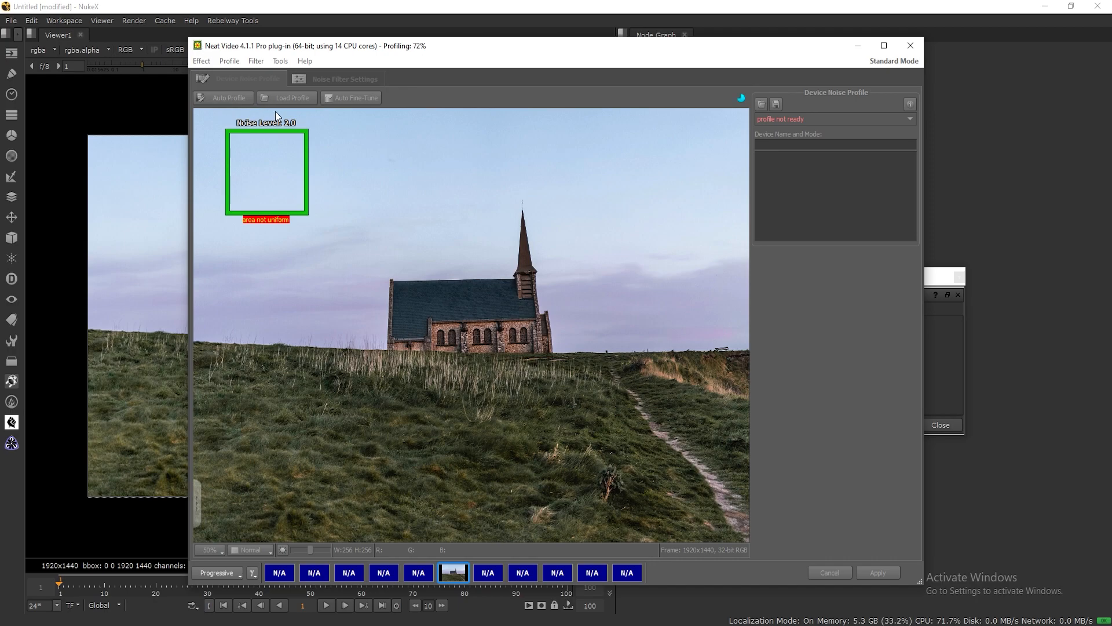
pyautogui.click(365, 99)
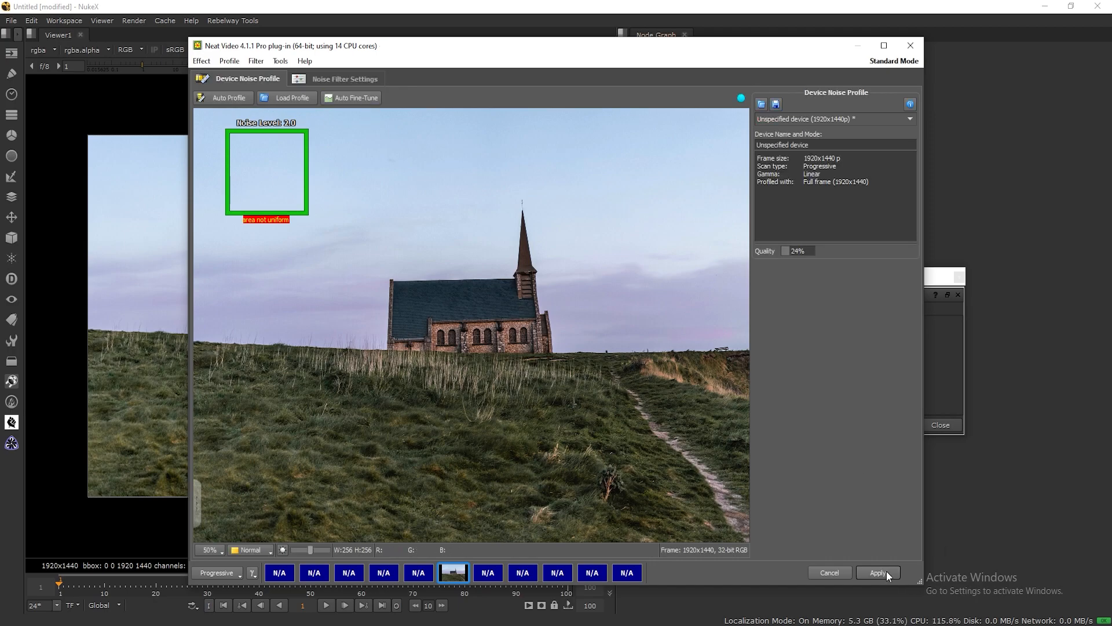
pyautogui.click(886, 571)
pyautogui.click(956, 294)
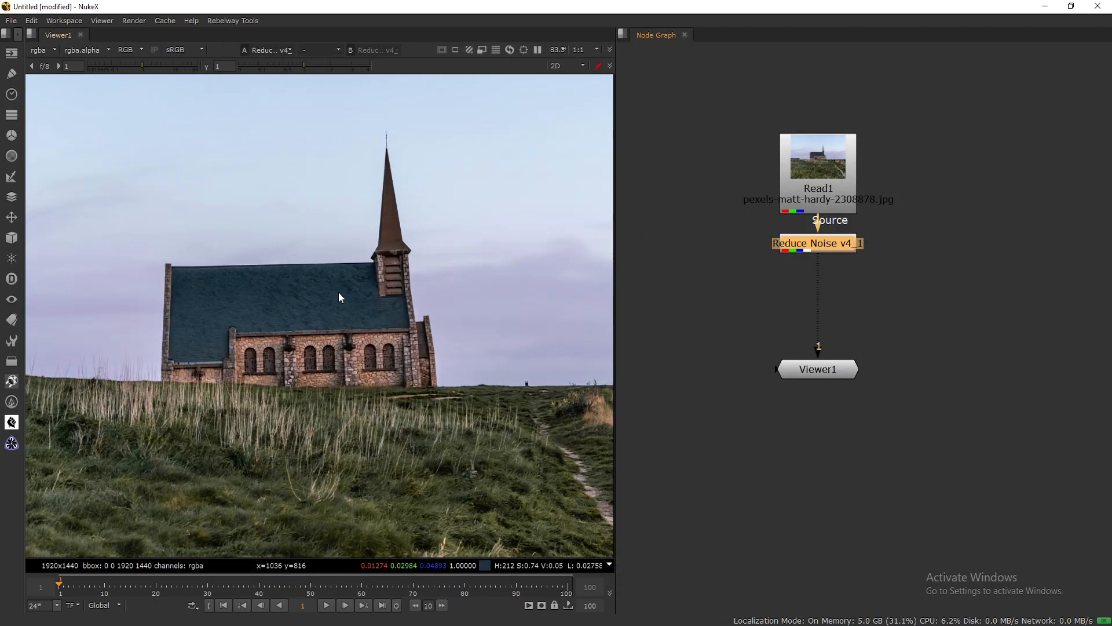
# Examine the noise in the denoised image's red channel close up around the church tower.
pyautogui.scroll(3, 403, 235)
pyautogui.press('r')
pyautogui.scroll(3, 432, 295)
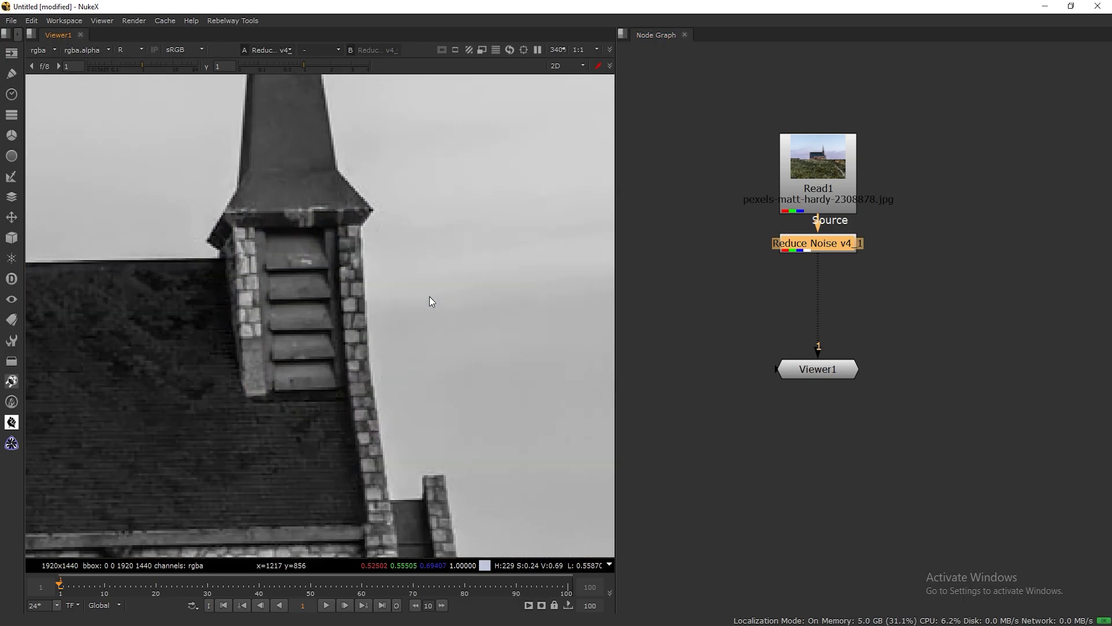
pyautogui.click(131, 50)
pyautogui.click(134, 74)
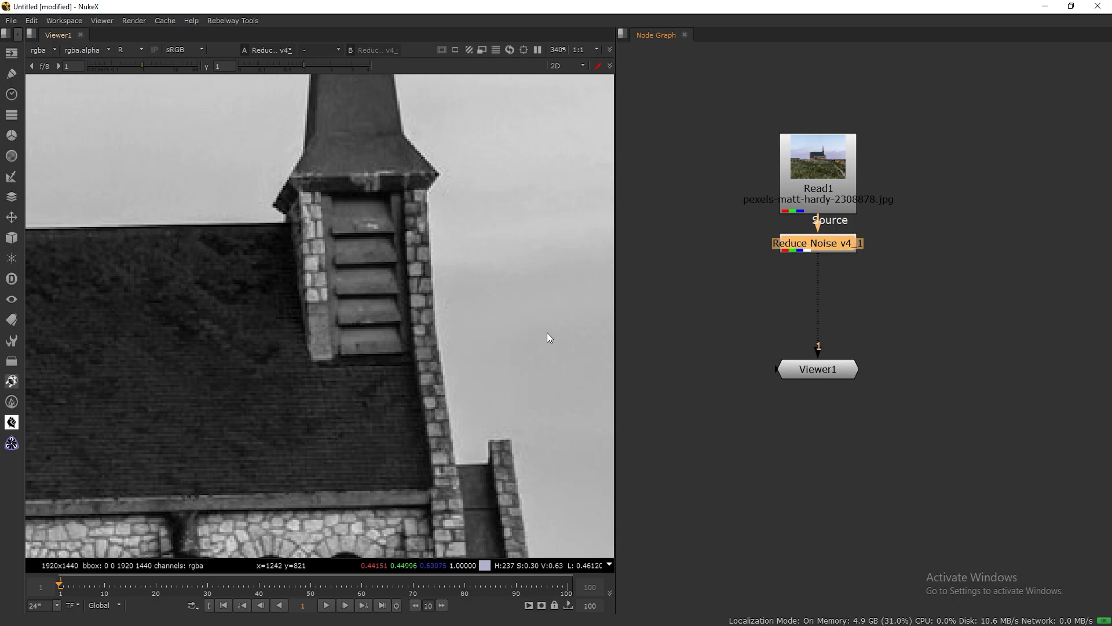
pyautogui.scroll(3, 547, 332)
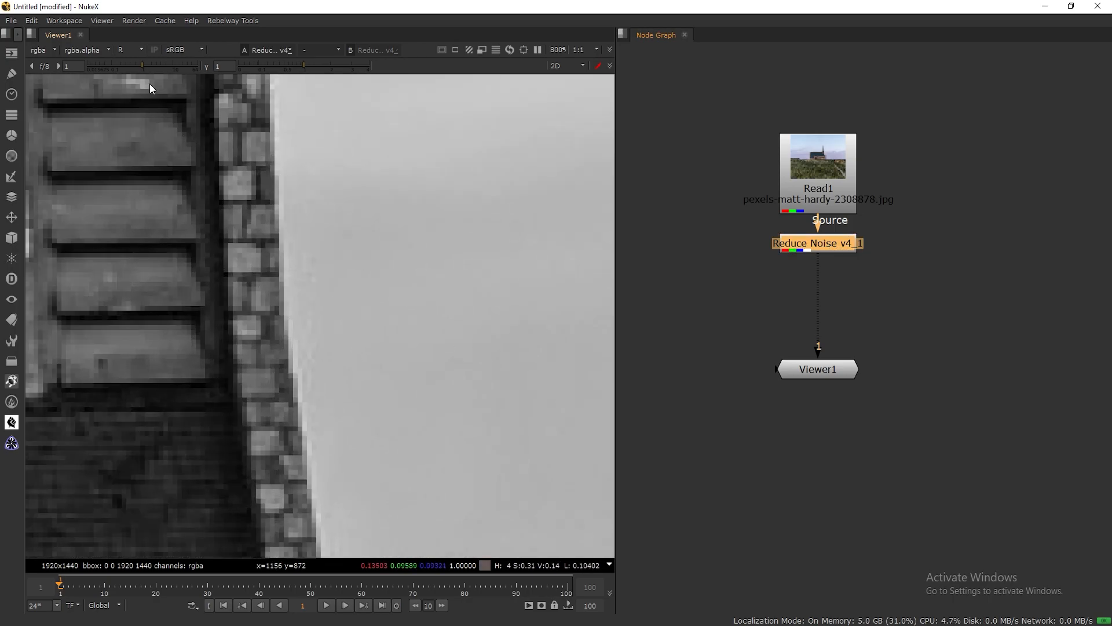
# Examine the green and blue channels around the tower, toggling the Reduce Noise node to compare the grain.
pyautogui.click(128, 51)
pyautogui.click(133, 84)
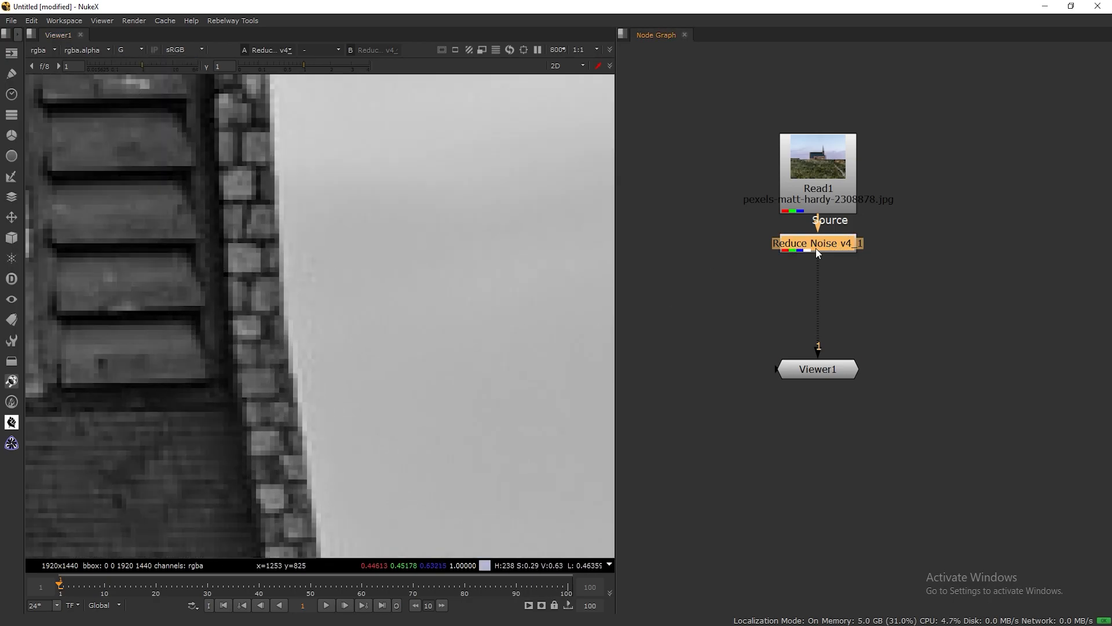
pyautogui.press('d')
pyautogui.click(131, 51)
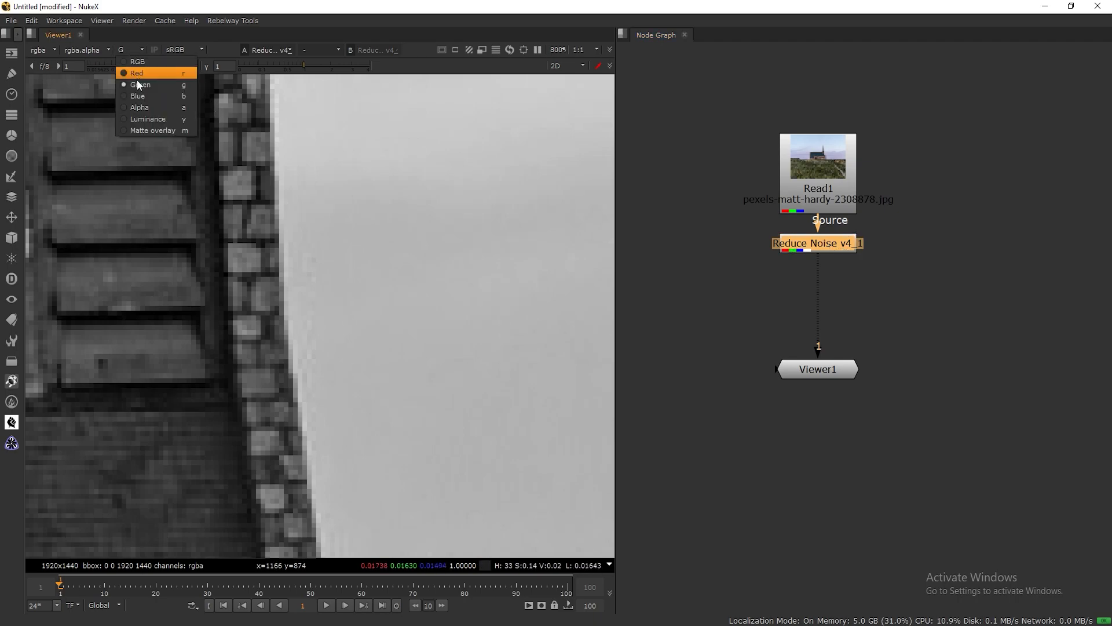
pyautogui.click(138, 93)
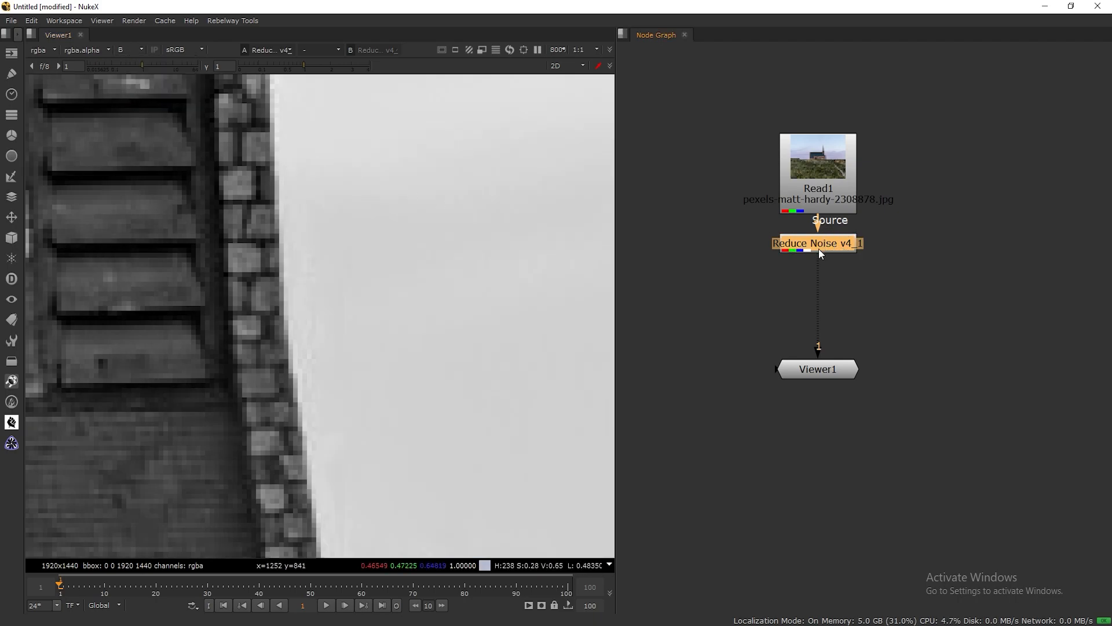
pyautogui.press('d')
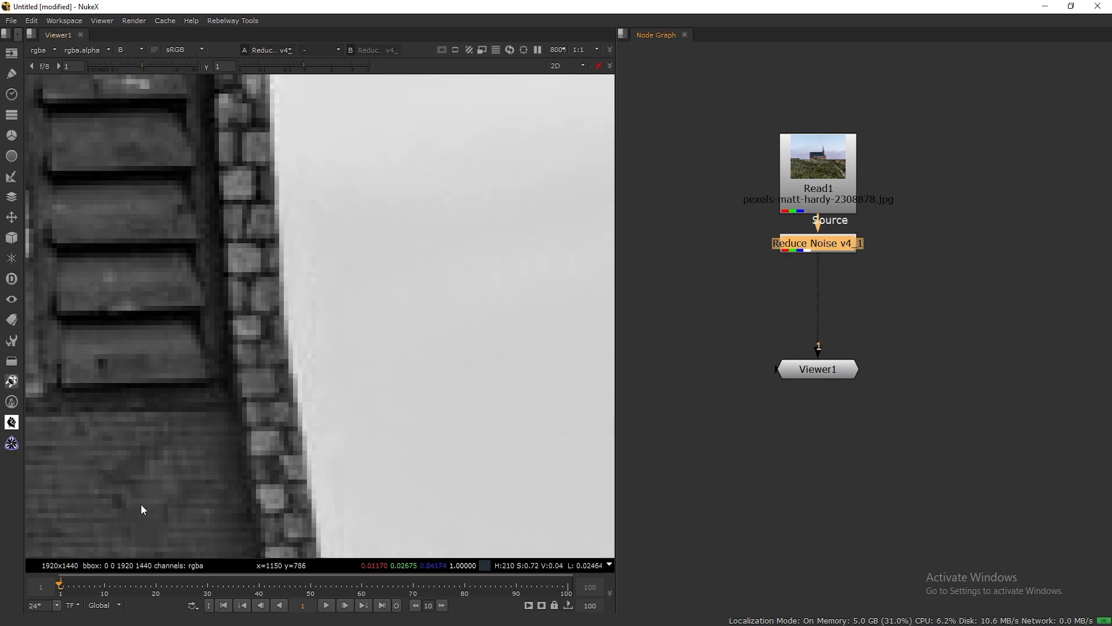
# Return the viewer to RGB and fit the whole church image in view.
pyautogui.click(129, 50)
pyautogui.click(130, 52)
pyautogui.click(127, 49)
pyautogui.click(136, 62)
pyautogui.press('f')
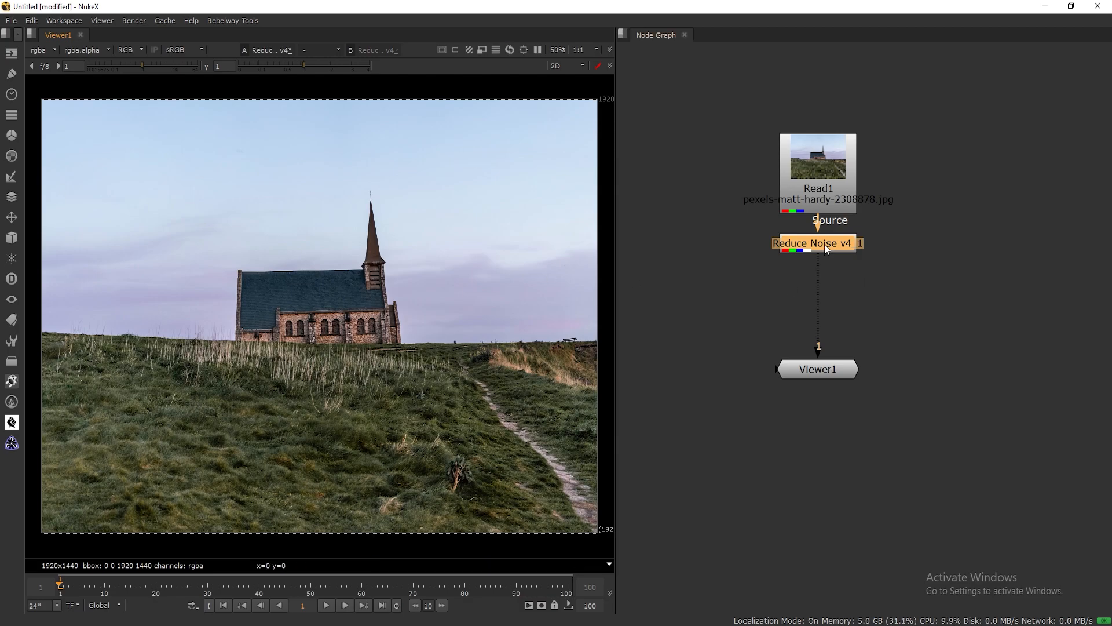
# Add a Keyer node between the Reduce Noise node and the Viewer, using the luminance key operation.
pyautogui.moveTo(823, 189); pyautogui.dragTo(824, 159)
pyautogui.scroll(-1, 878, 229)
pyautogui.moveTo(877, 254); pyautogui.dragTo(875, 261, button='middle')
pyautogui.click(833, 249)
pyautogui.press('Tab')
pyautogui.write('key')
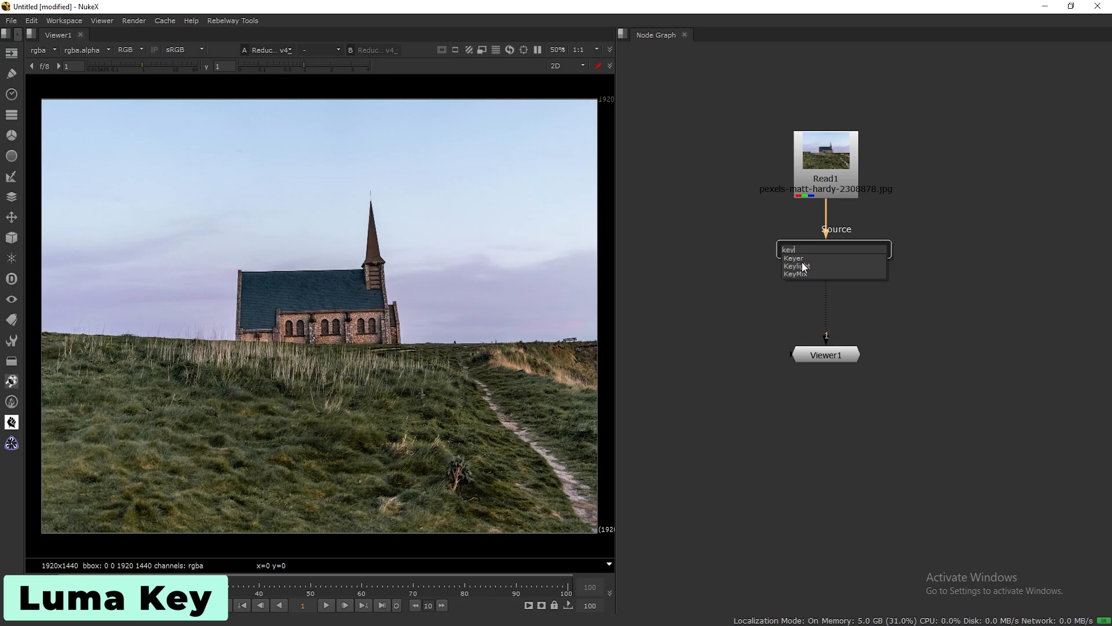
pyautogui.press('Return')
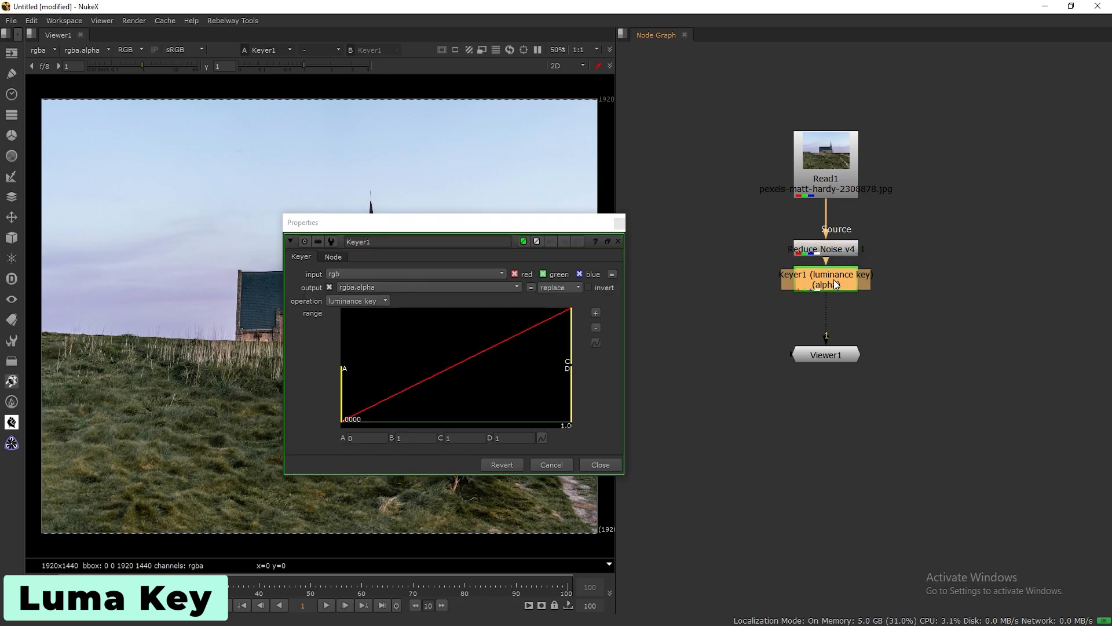
pyautogui.moveTo(512, 231); pyautogui.dragTo(907, 175)
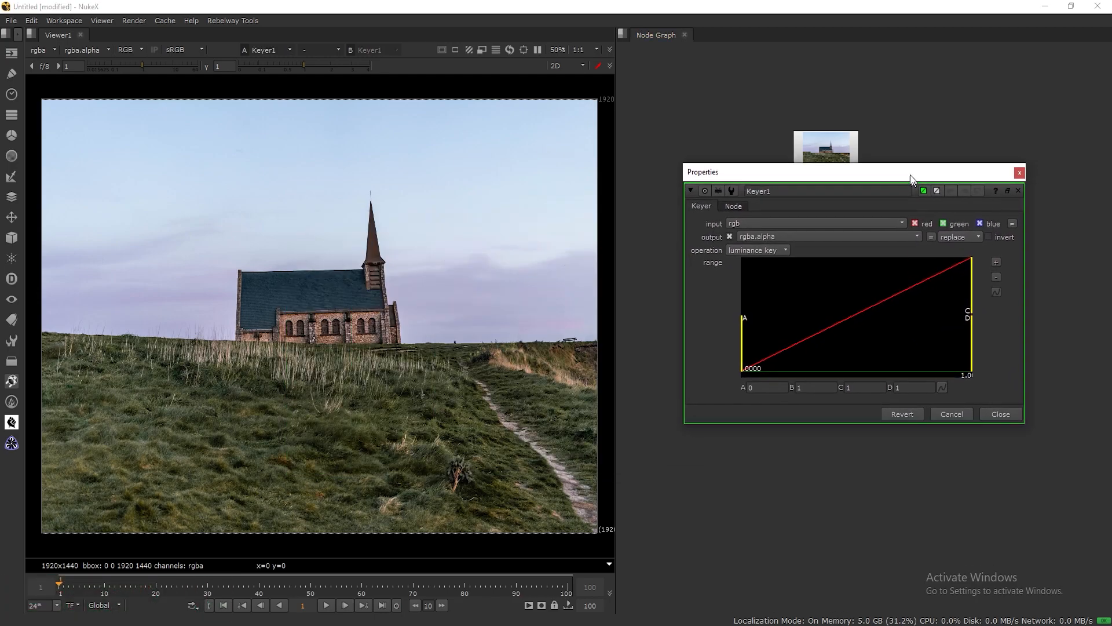
pyautogui.click(773, 244)
pyautogui.click(756, 245)
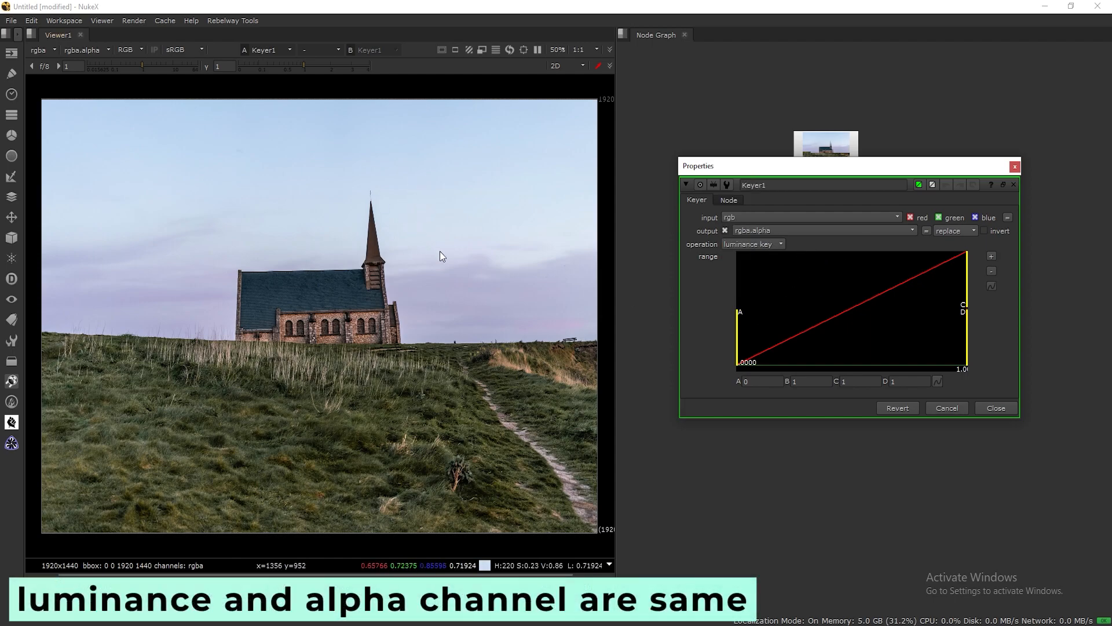
# Compare the luminance and alpha channels of the Keyer's output, ending on the alpha channel.
pyautogui.moveTo(450, 252); pyautogui.dragTo(443, 246, button='middle')
pyautogui.click(140, 49)
pyautogui.click(143, 106)
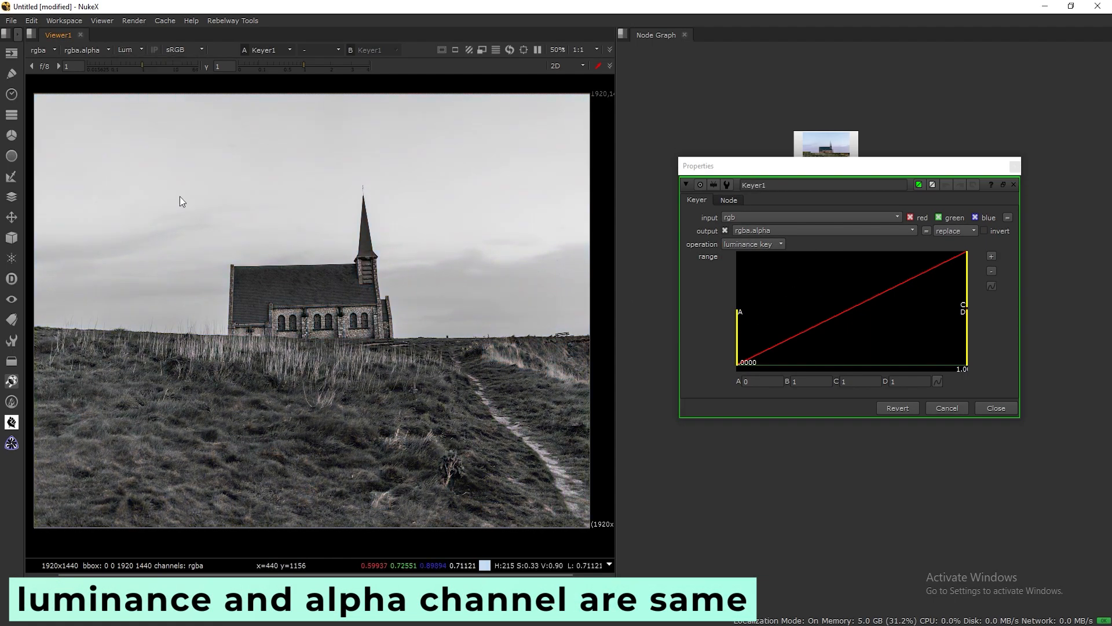
pyautogui.click(138, 50)
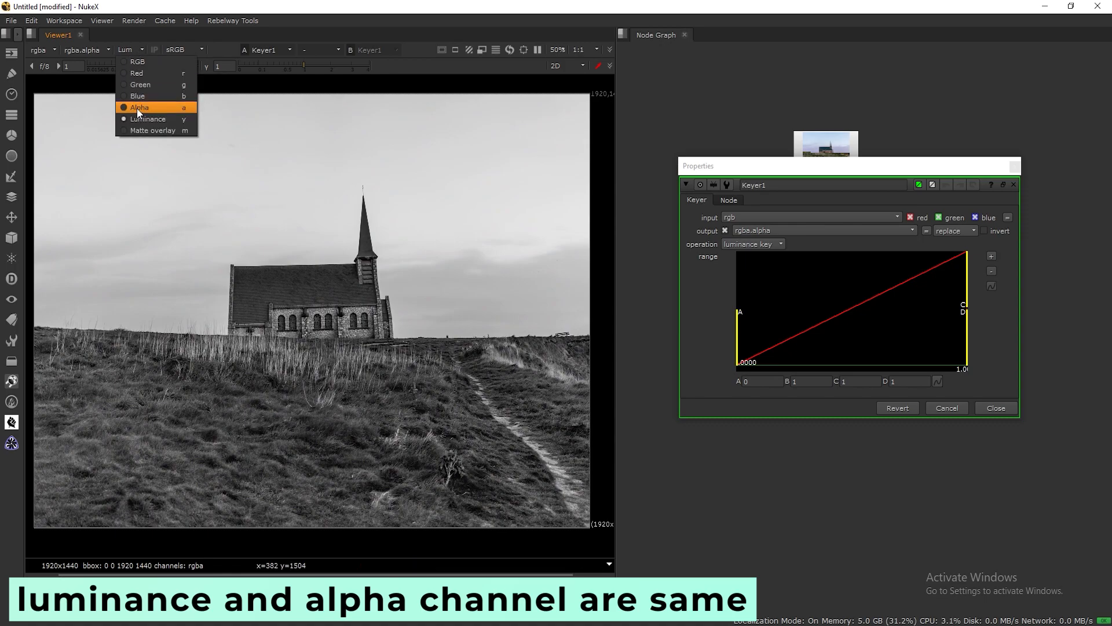
pyautogui.click(137, 109)
pyautogui.click(140, 49)
pyautogui.click(134, 114)
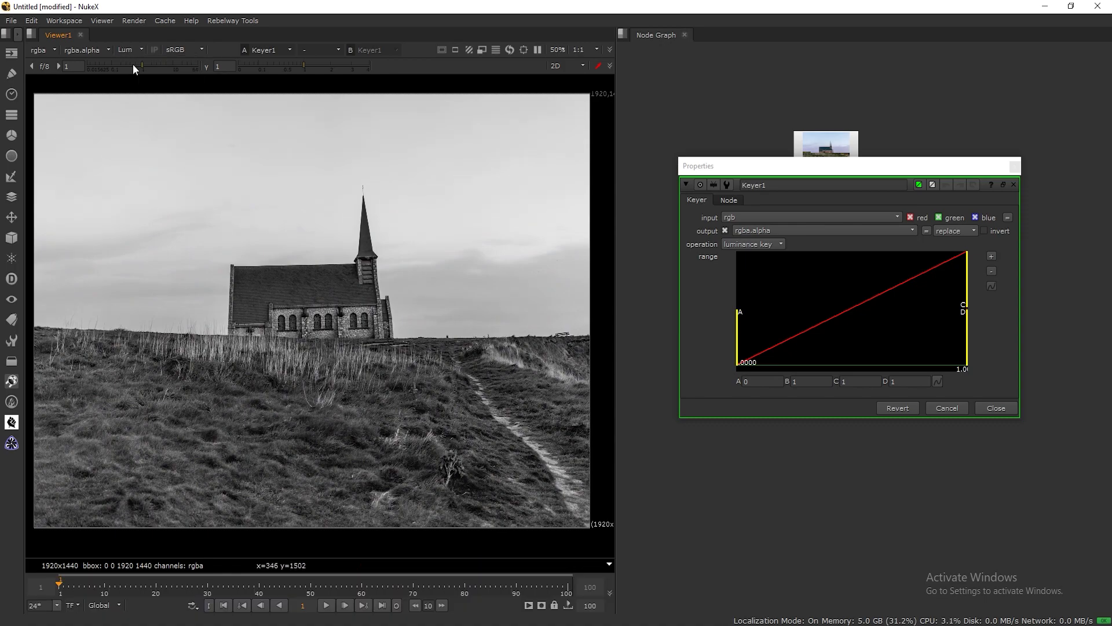
pyautogui.click(132, 51)
pyautogui.click(138, 107)
pyautogui.click(143, 50)
pyautogui.click(145, 107)
# Set the Keyer range to A about 0.308 and B about 0.395, and invert the key.
pyautogui.moveTo(739, 318); pyautogui.dragTo(858, 328)
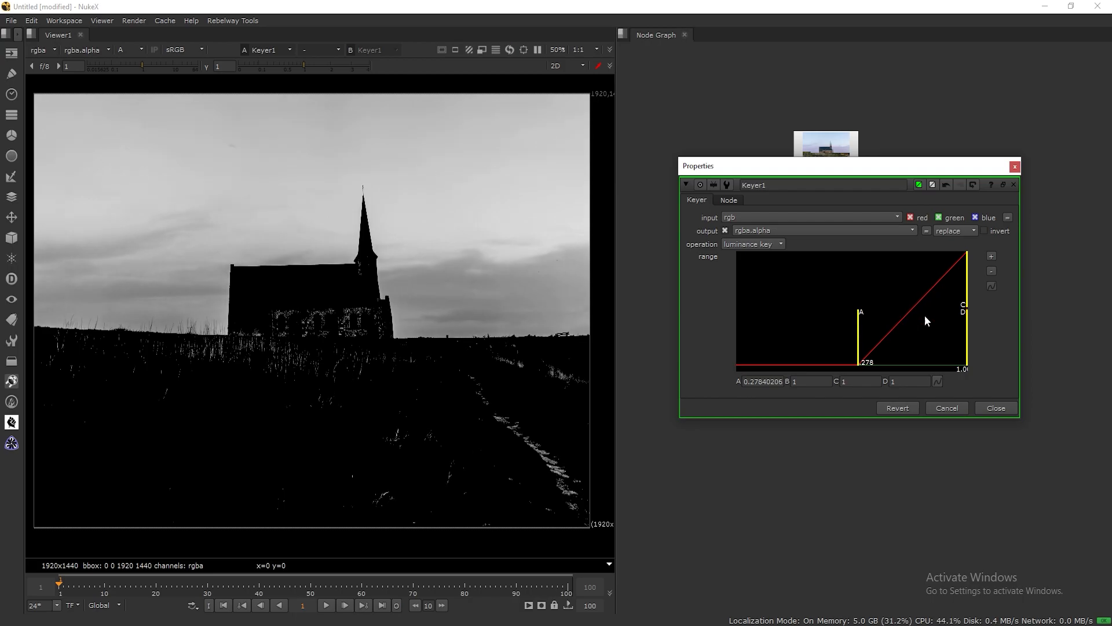
pyautogui.moveTo(967, 301); pyautogui.dragTo(866, 318)
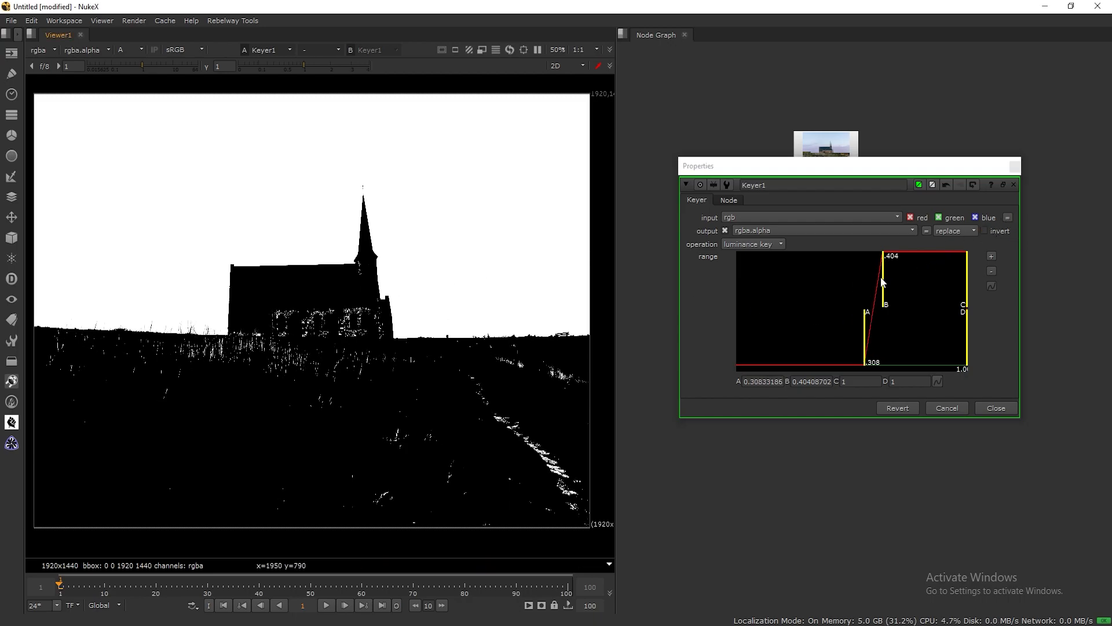
pyautogui.moveTo(881, 278); pyautogui.dragTo(880, 277)
pyautogui.click(983, 231)
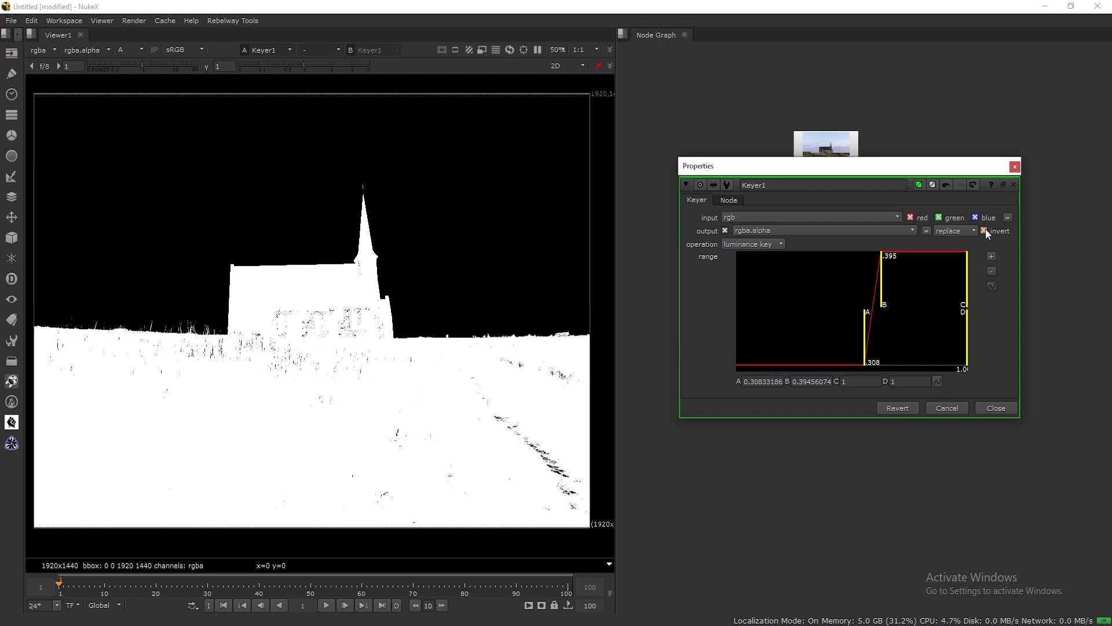
pyautogui.moveTo(865, 318); pyautogui.dragTo(867, 317)
# Refine the Keyer range to A about 0.382 and B about 0.417, checking the matte at viewer gamma 0.29 before resetting gamma to 1.
pyautogui.moveTo(302, 66); pyautogui.dragTo(273, 65)
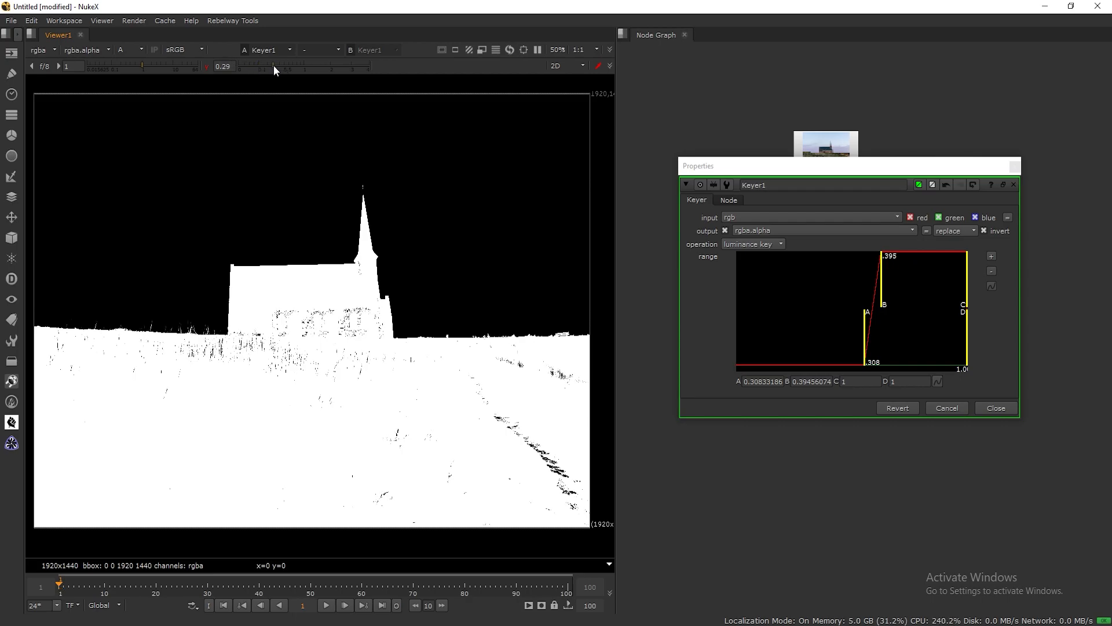
pyautogui.click(866, 310)
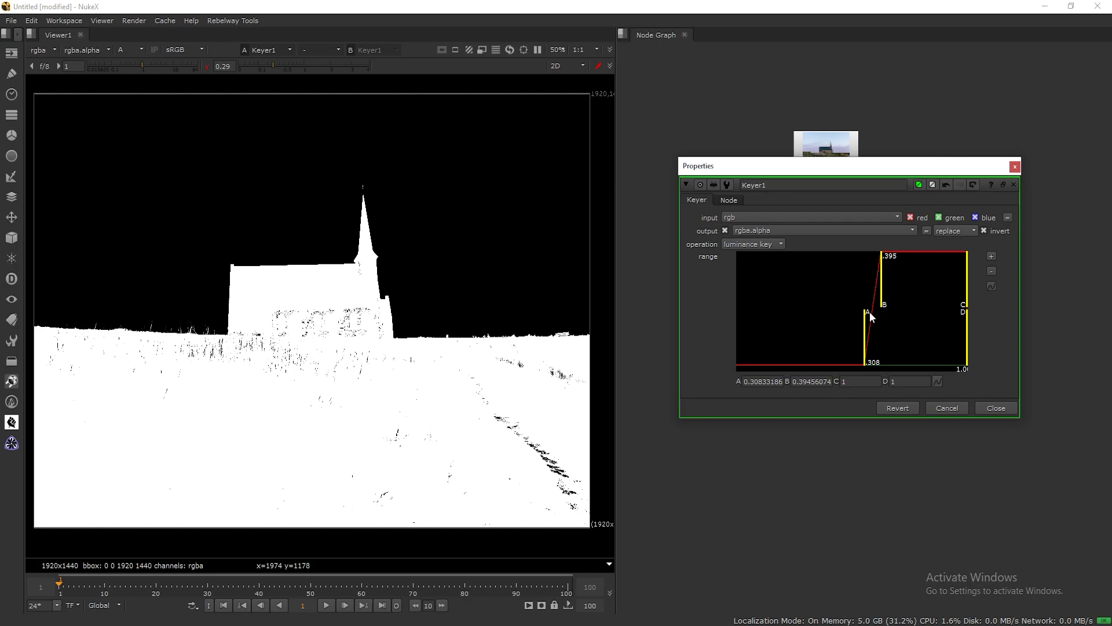
pyautogui.moveTo(870, 314)
pyautogui.mouseDown()
pyautogui.moveTo(888, 307)
pyautogui.moveTo(881, 318)
pyautogui.mouseUp()
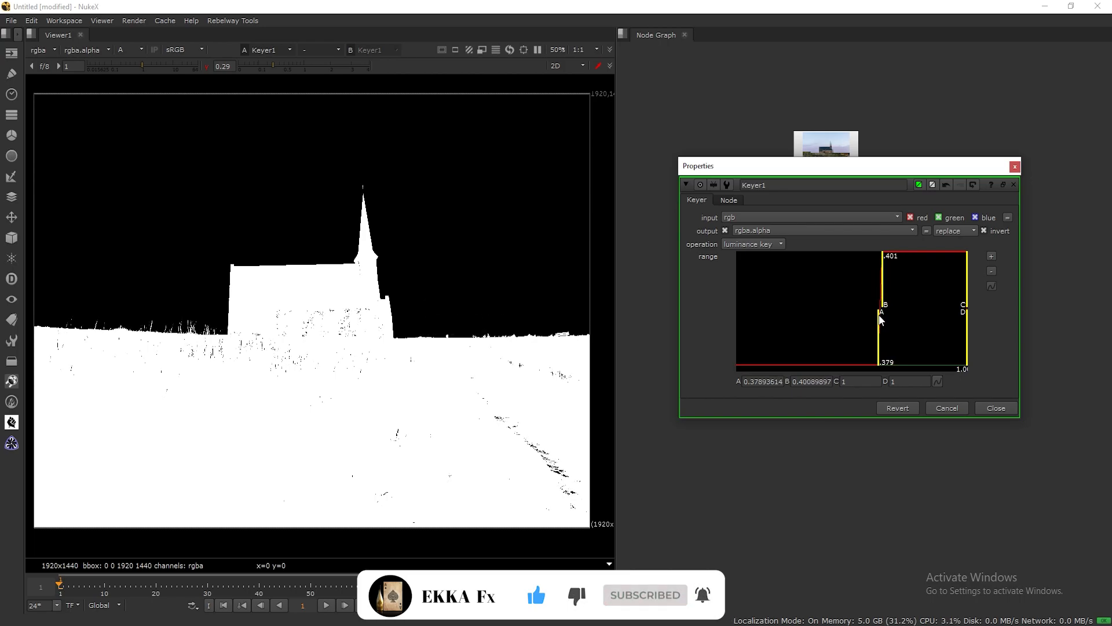
pyautogui.click(209, 67)
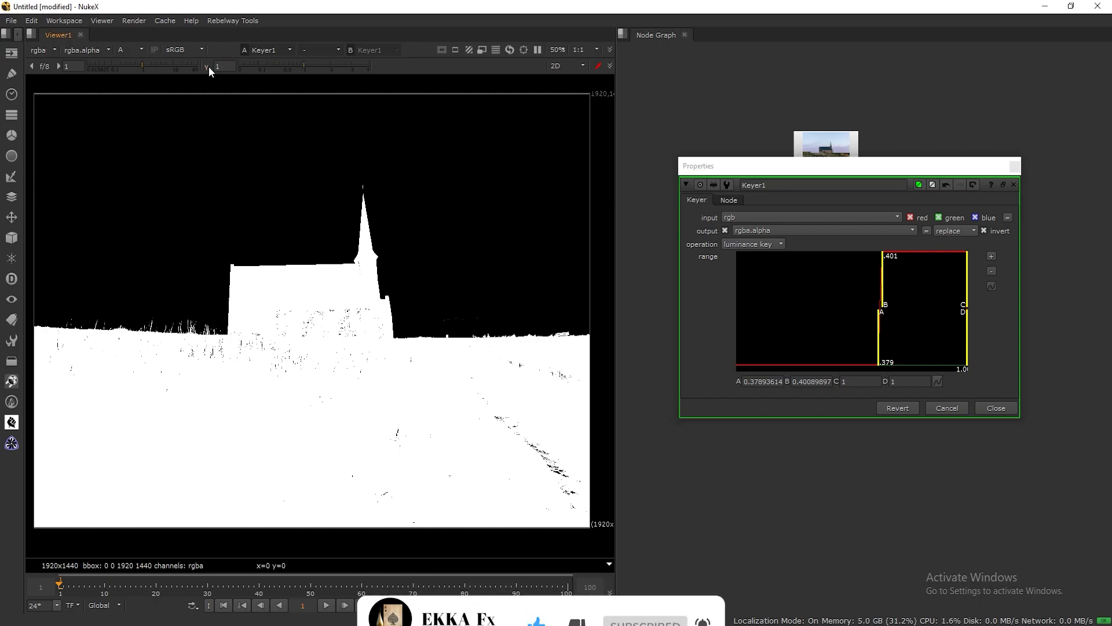
pyautogui.moveTo(883, 304); pyautogui.dragTo(881, 311)
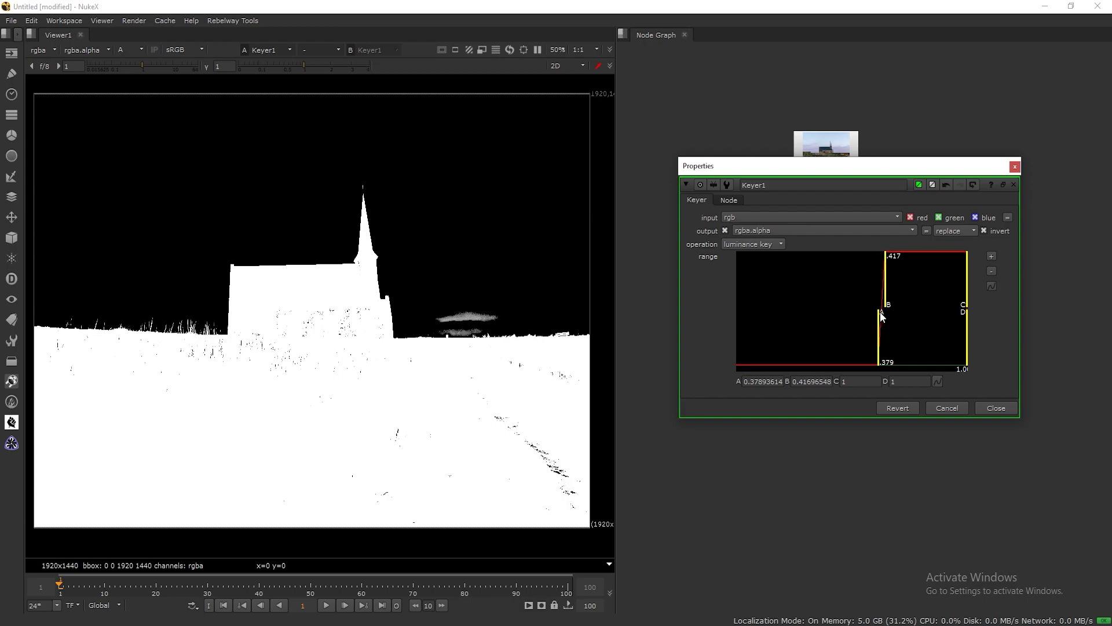
pyautogui.moveTo(881, 324); pyautogui.dragTo(879, 328)
# Close the Keyer's properties and reposition the Viewer node below the Keyer.
pyautogui.moveTo(829, 171); pyautogui.dragTo(901, 268)
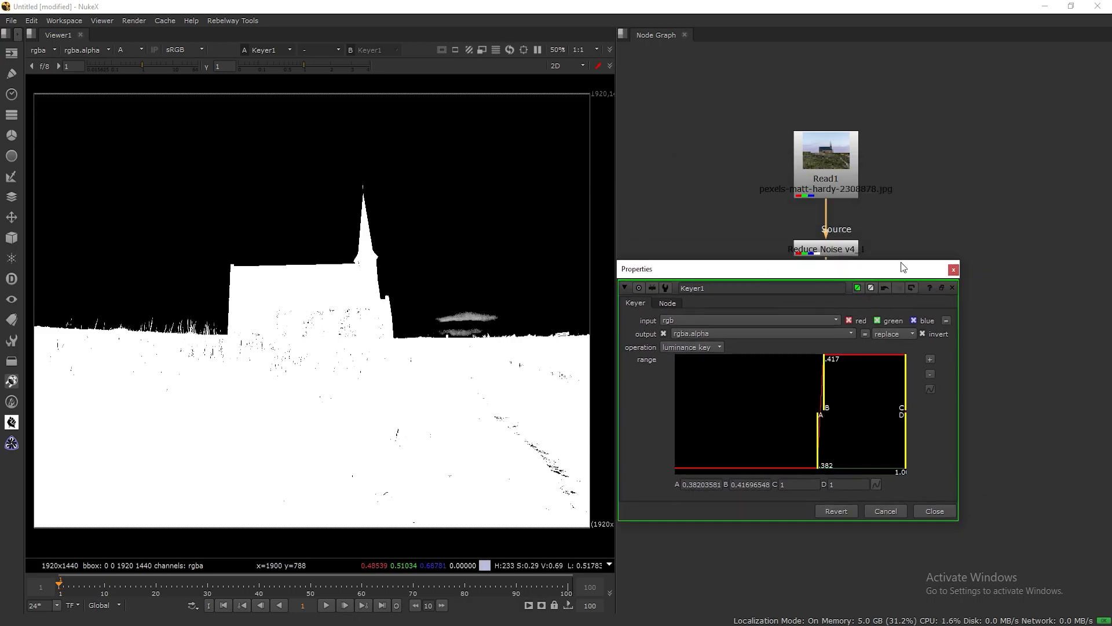
pyautogui.click(953, 270)
pyautogui.moveTo(878, 328); pyautogui.dragTo(863, 365)
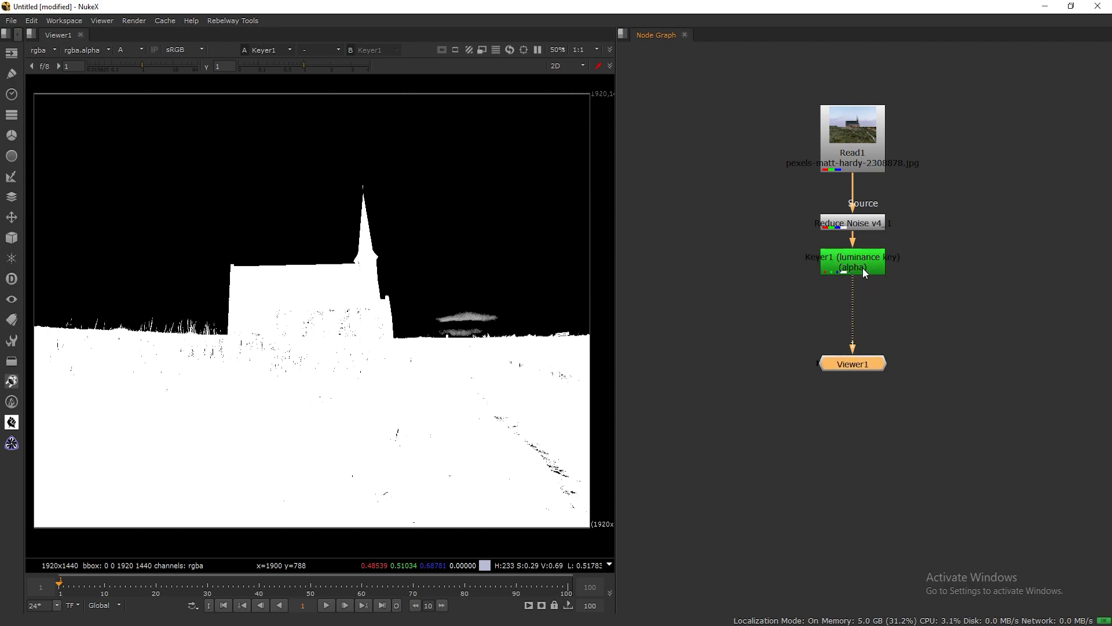
# Add an unconnected Roto node beside the Keyer and move its properties window clear of the image and nodes.
pyautogui.click(732, 283)
pyautogui.press('o')
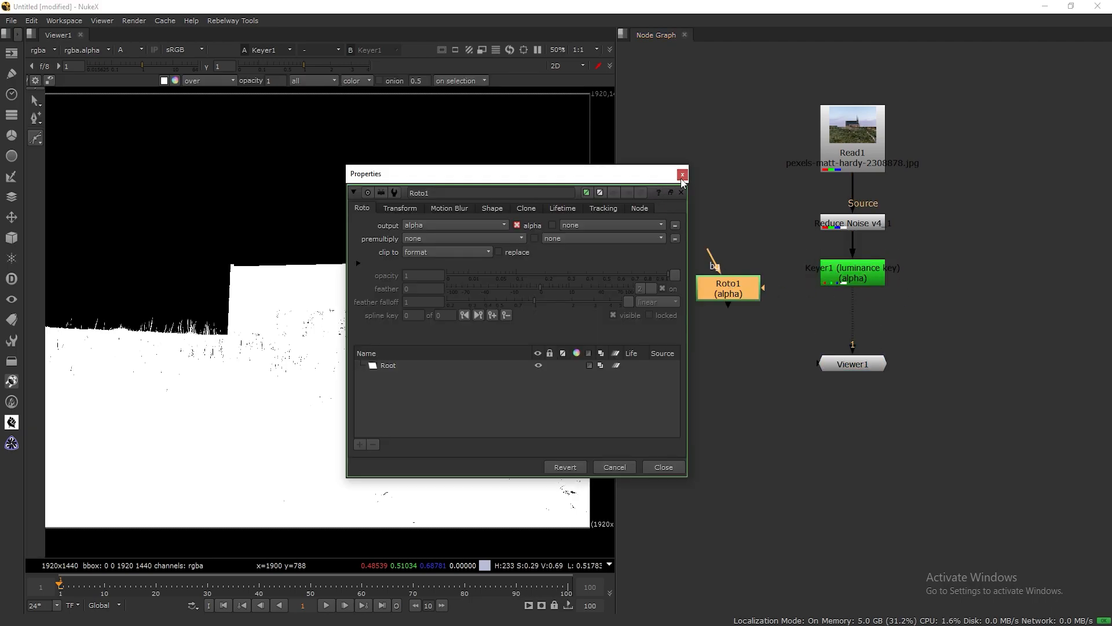
pyautogui.moveTo(649, 189); pyautogui.dragTo(985, 339)
pyautogui.moveTo(927, 192); pyautogui.dragTo(908, 139, button='middle')
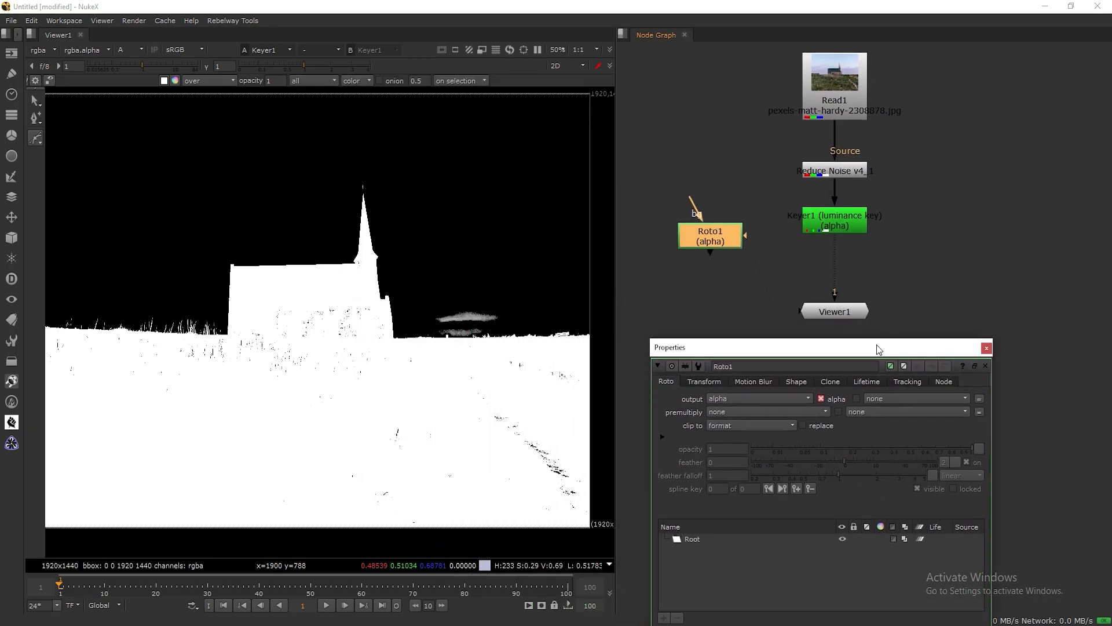
# Start a Bezier shape just outside the image's left edge and place points just below the grass horizon towards the church.
pyautogui.click(36, 139)
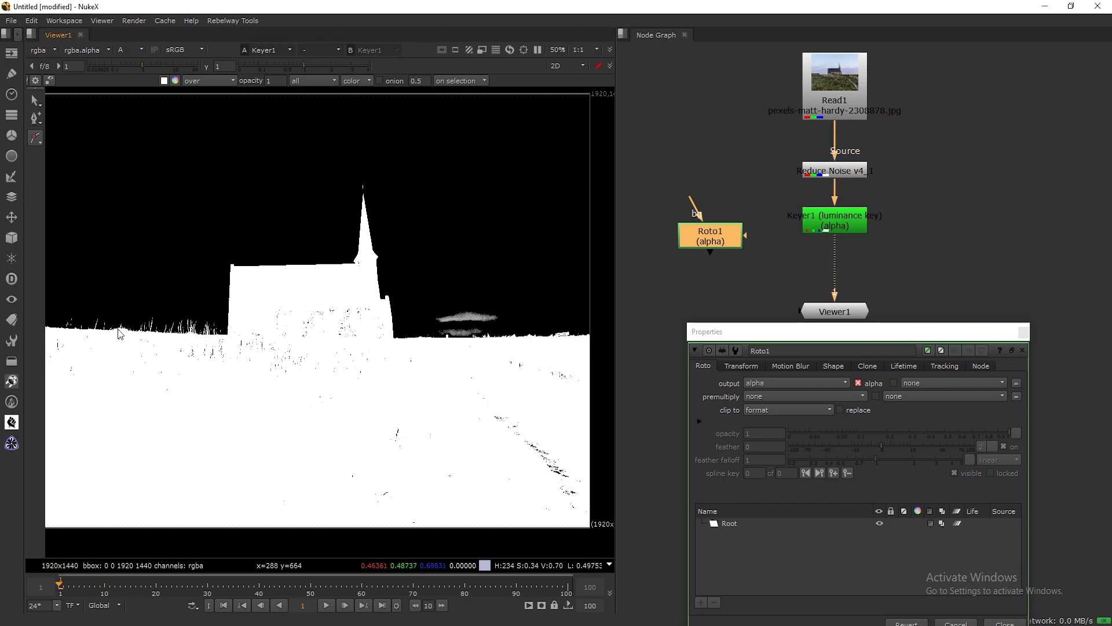
pyautogui.click(31, 135)
pyautogui.click(63, 138)
pyautogui.scroll(2, 154, 373)
pyautogui.moveTo(154, 373); pyautogui.dragTo(400, 350, button='middle')
pyautogui.scroll(3, 267, 294)
pyautogui.moveTo(266, 294); pyautogui.dragTo(259, 337, button='middle')
pyautogui.click(189, 329)
pyautogui.click(242, 326)
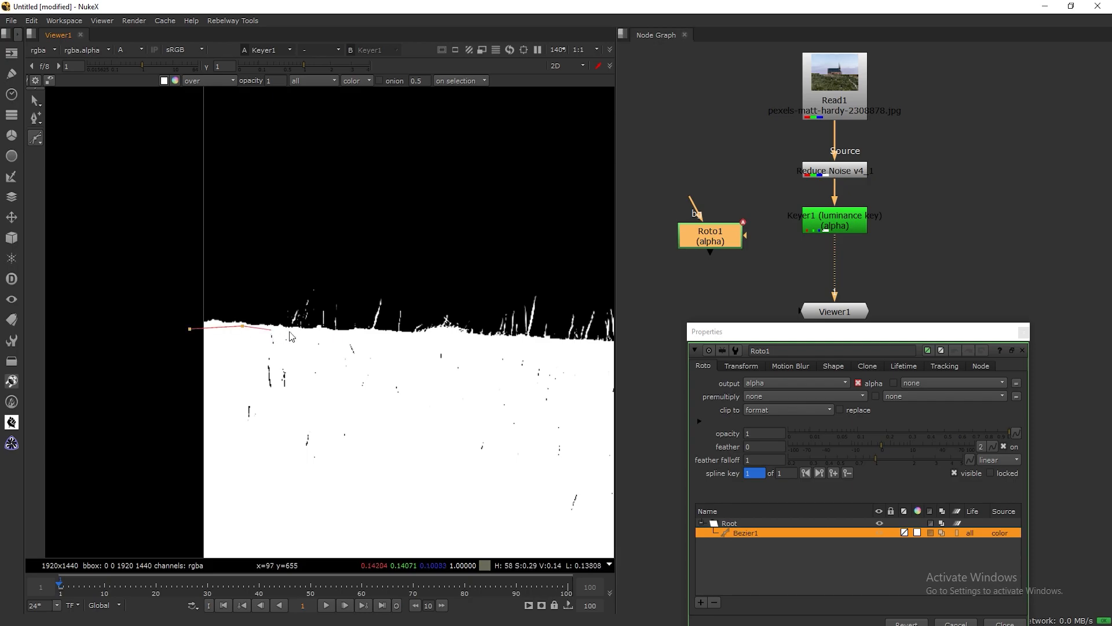
pyautogui.click(510, 346)
# Continue the Bezier along the ground to the church, up its left wall and along the inside of the roofline.
pyautogui.moveTo(525, 346); pyautogui.dragTo(167, 339, button='middle')
pyautogui.click(240, 340)
pyautogui.click(381, 341)
pyautogui.click(403, 160)
pyautogui.moveTo(498, 206); pyautogui.dragTo(240, 318, button='middle')
pyautogui.click(439, 267)
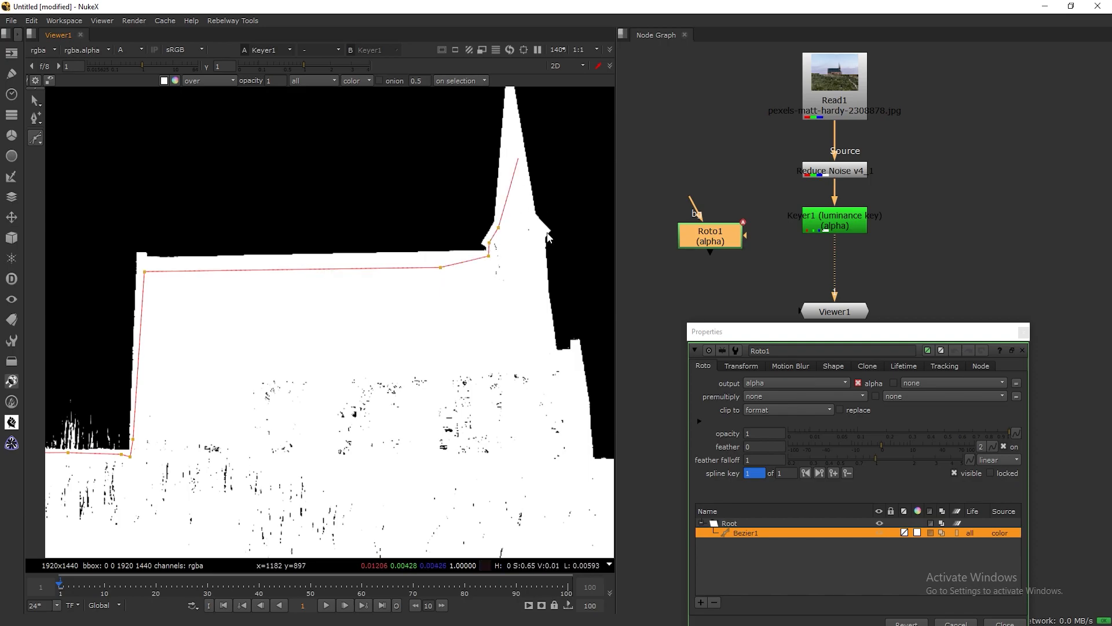
# Trace the Bezier down inside the church's right side below the spire and out onto the ground beside it.
pyautogui.click(548, 339)
pyautogui.click(554, 357)
pyautogui.moveTo(583, 398); pyautogui.dragTo(431, 227, button='middle')
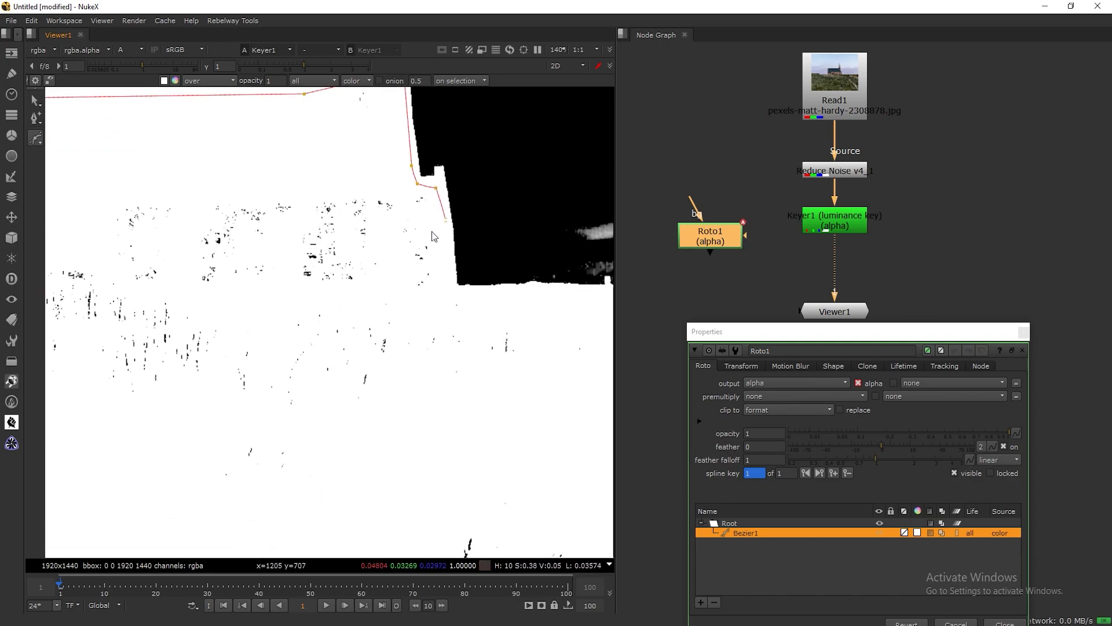
pyautogui.click(500, 299)
pyautogui.click(559, 299)
# Extend the Bezier just below the horizon from the church to beyond the image's right edge.
pyautogui.moveTo(559, 298); pyautogui.dragTo(247, 266, button='middle')
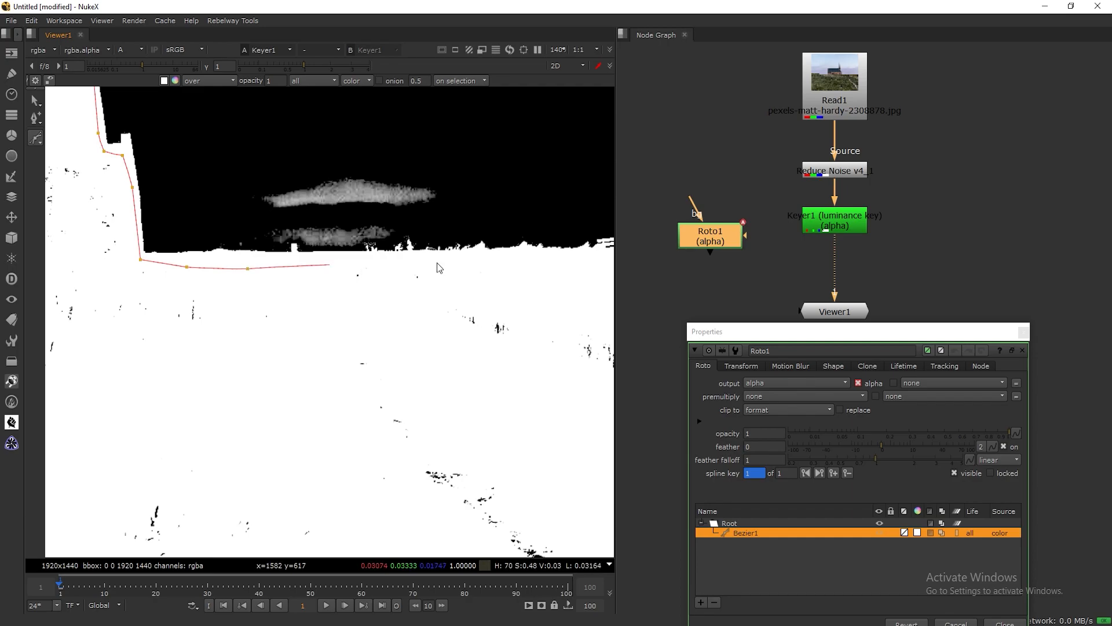
pyautogui.scroll(-2, 509, 263)
pyautogui.moveTo(452, 265); pyautogui.dragTo(204, 268, button='middle')
pyautogui.click(362, 265)
pyautogui.click(436, 264)
# Bring the Bezier around outside and below the image and close it at its first point.
pyautogui.scroll(-4, 437, 264)
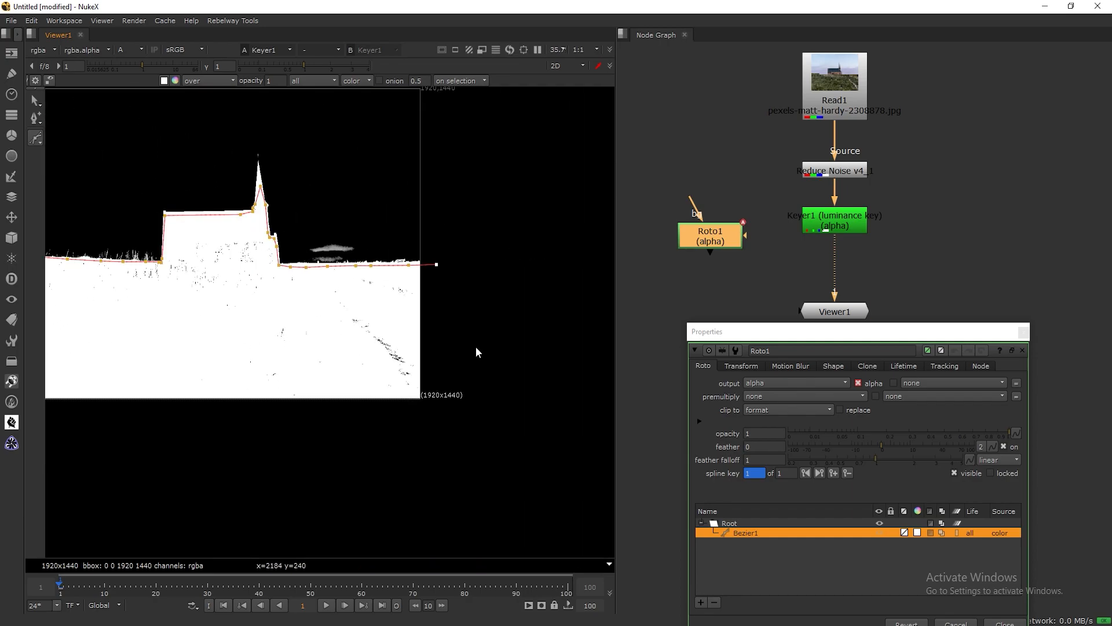
pyautogui.moveTo(475, 347); pyautogui.dragTo(499, 284, button='middle')
pyautogui.click(536, 369)
pyautogui.click(258, 470)
pyautogui.moveTo(258, 475); pyautogui.dragTo(330, 435, button='middle')
pyautogui.click(298, 422)
pyautogui.click(292, 203)
pyautogui.moveTo(310, 149); pyautogui.dragTo(236, 265, button='middle')
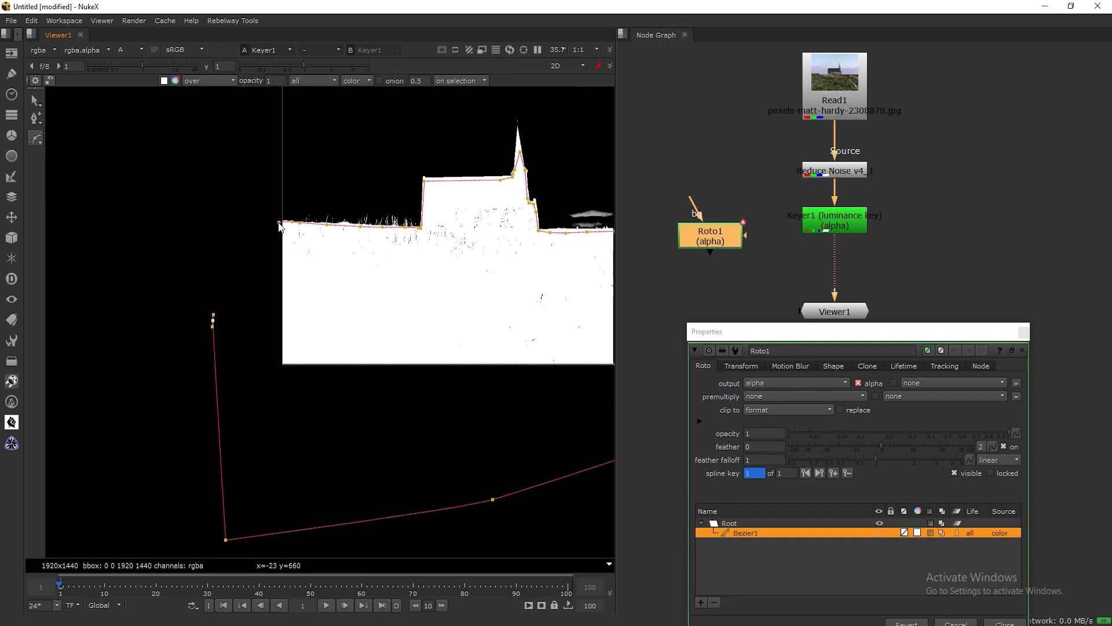
pyautogui.click(280, 222)
# Merge the Keyer matte as input A over the Roto as input B, aligning the Roto node beside the merge.
pyautogui.moveTo(874, 337); pyautogui.dragTo(823, 362)
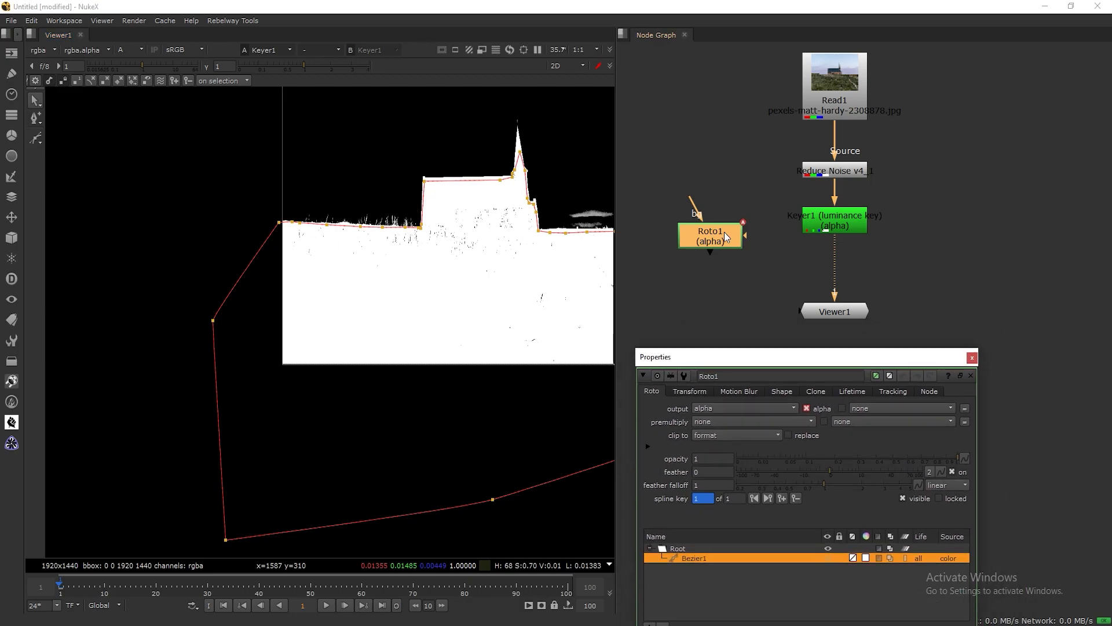
pyautogui.click(841, 229)
pyautogui.press('m')
pyautogui.click(870, 161)
pyautogui.moveTo(919, 221); pyautogui.dragTo(731, 239)
pyautogui.moveTo(726, 238); pyautogui.dragTo(721, 271)
pyautogui.moveTo(498, 230); pyautogui.dragTo(290, 246, button='middle')
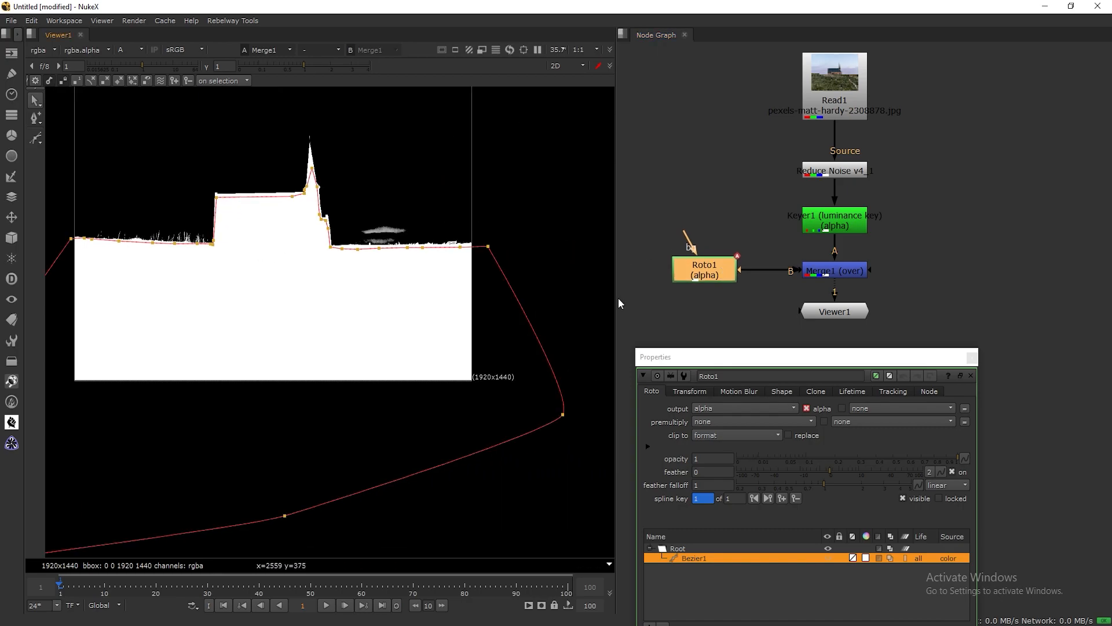
# Draw a second closed Bezier shape in the Roto around the grey cloud patches above the horizon beside the church.
pyautogui.click(813, 272)
pyautogui.click(716, 274)
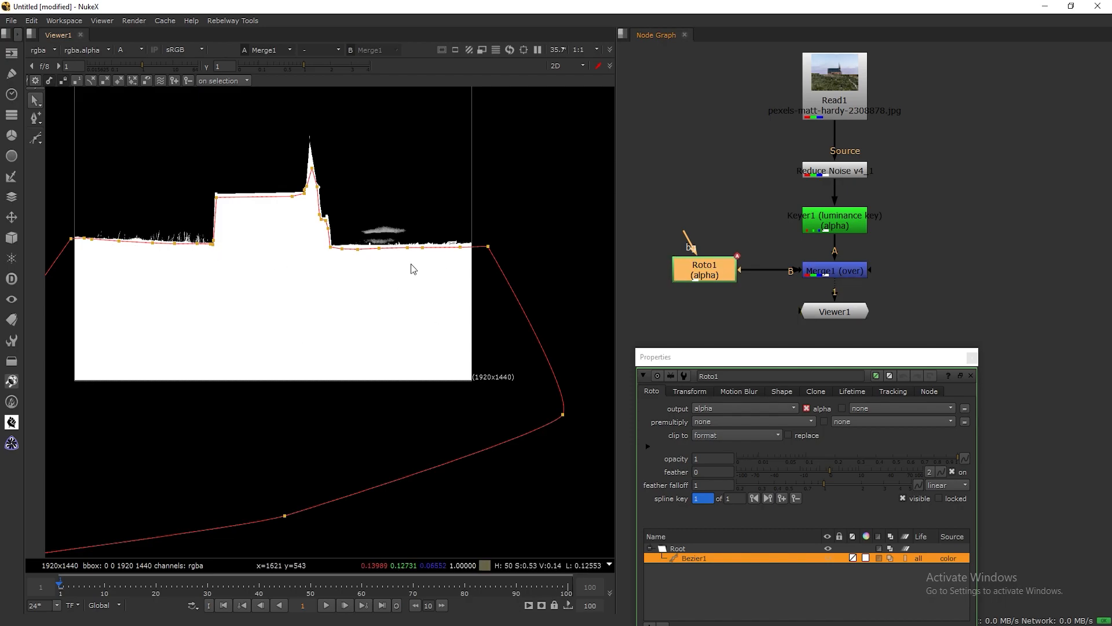
pyautogui.scroll(2, 410, 262)
pyautogui.moveTo(753, 357); pyautogui.dragTo(796, 321)
pyautogui.scroll(3, 362, 262)
pyautogui.moveTo(372, 222); pyautogui.dragTo(381, 251, button='middle')
pyautogui.scroll(2, 348, 225)
pyautogui.click(372, 152)
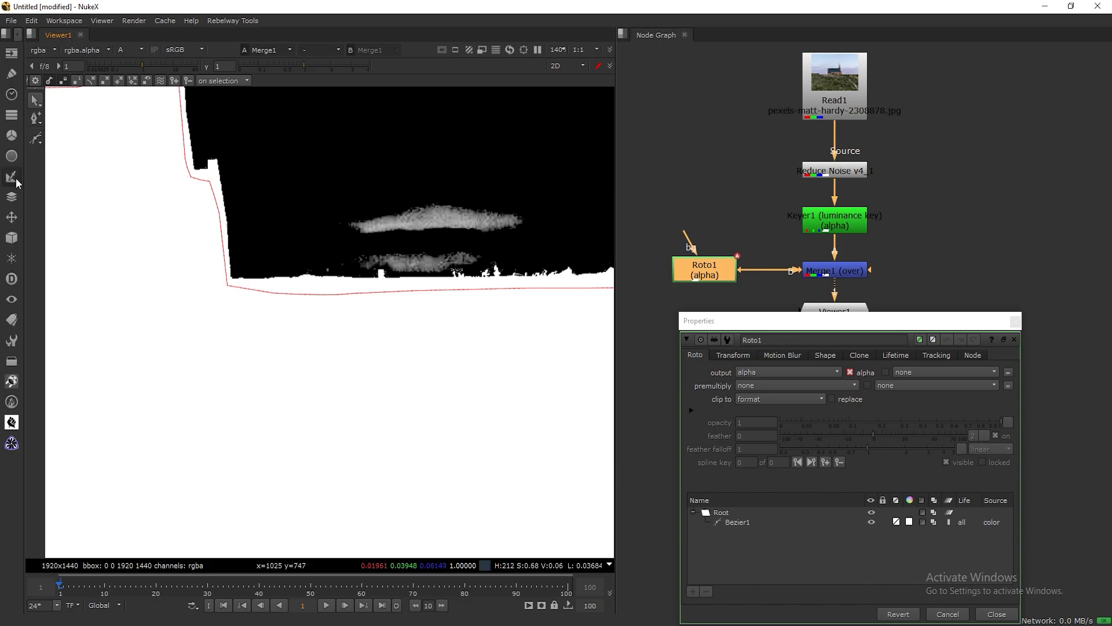
pyautogui.click(36, 139)
pyautogui.click(441, 144)
pyautogui.moveTo(319, 187); pyautogui.dragTo(311, 202)
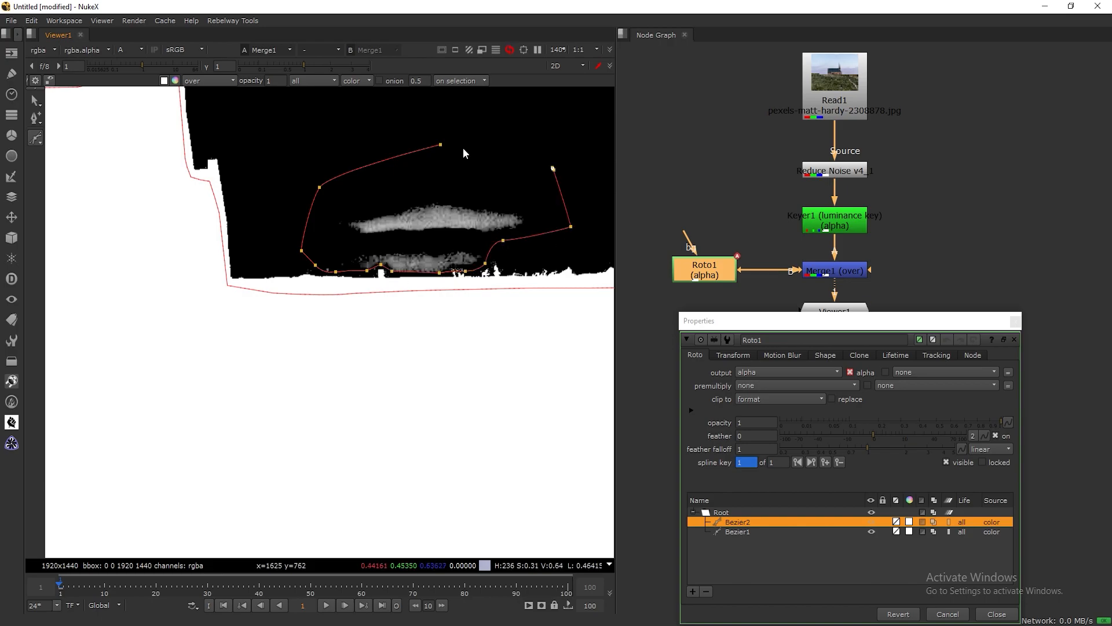
pyautogui.click(441, 144)
# Set the cloud shape's blending mode to minus and close the Roto's properties.
pyautogui.scroll(-5, 464, 218)
pyautogui.moveTo(899, 317); pyautogui.dragTo(552, 112)
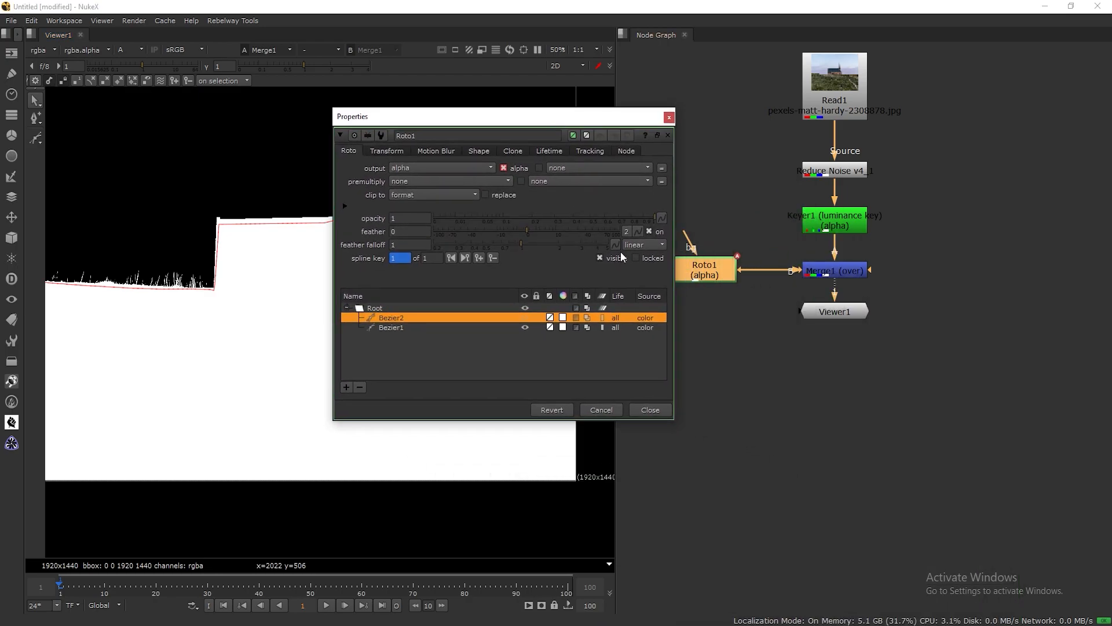
pyautogui.click(594, 320)
pyautogui.click(620, 297)
pyautogui.moveTo(518, 120); pyautogui.dragTo(853, 121)
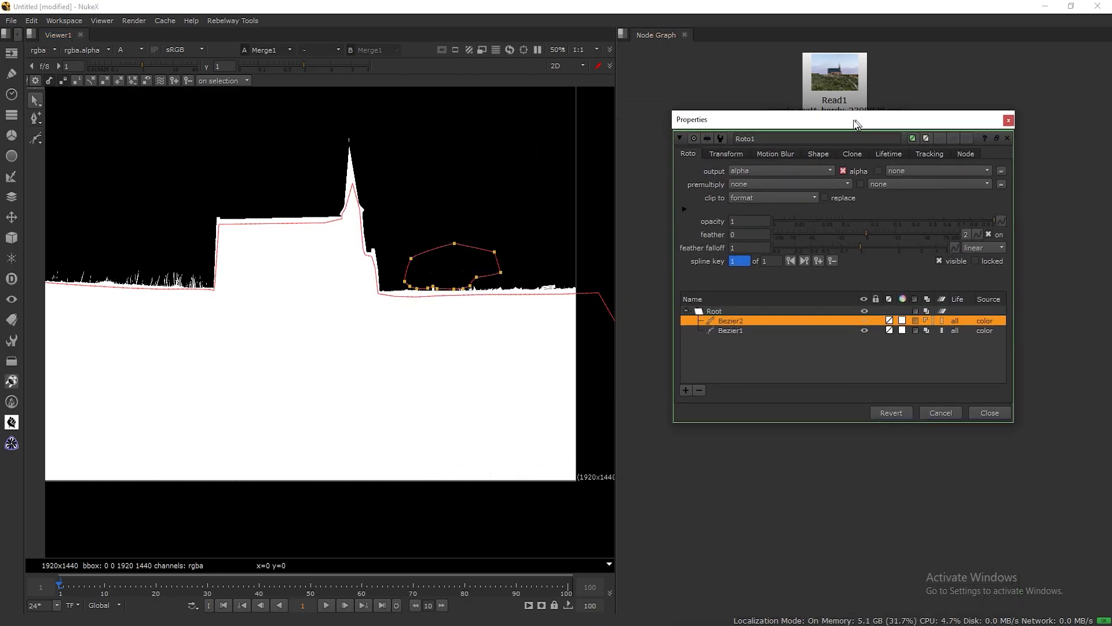
pyautogui.click(931, 321)
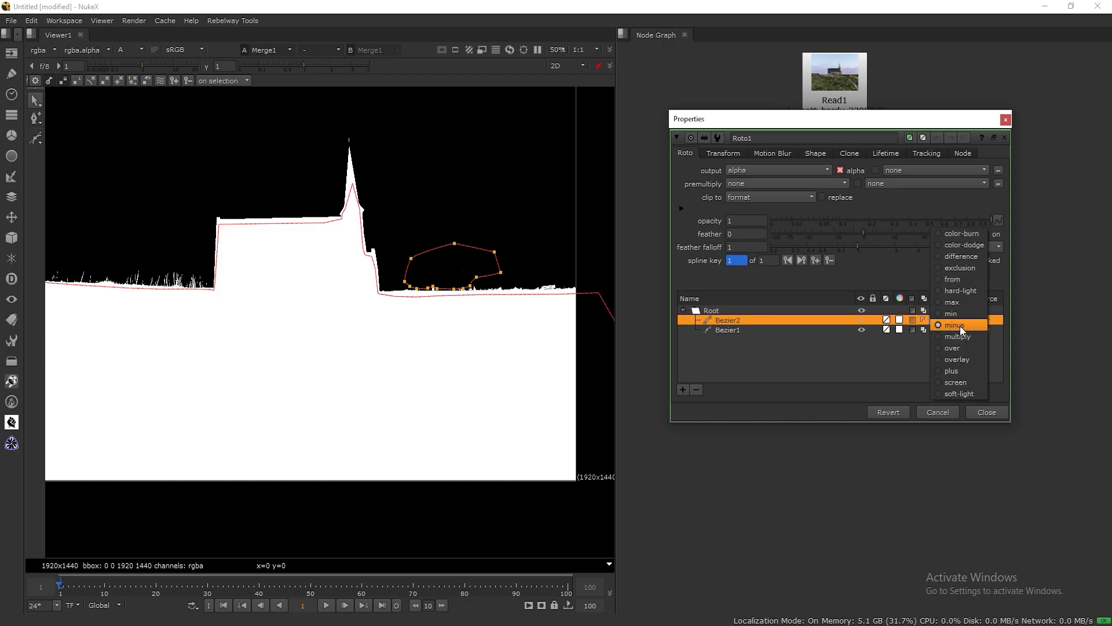
pyautogui.click(1006, 121)
pyautogui.click(1006, 121)
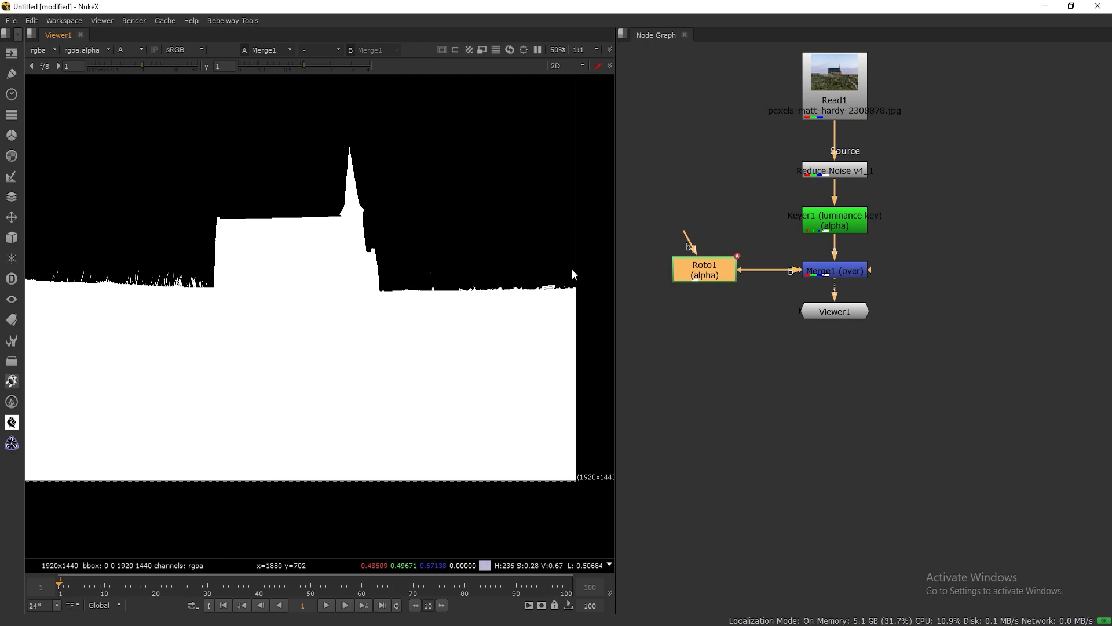
# Set the Keyer's B range value to about 0.398 and close its properties.
pyautogui.doubleClick(817, 219)
pyautogui.moveTo(830, 406); pyautogui.dragTo(820, 406)
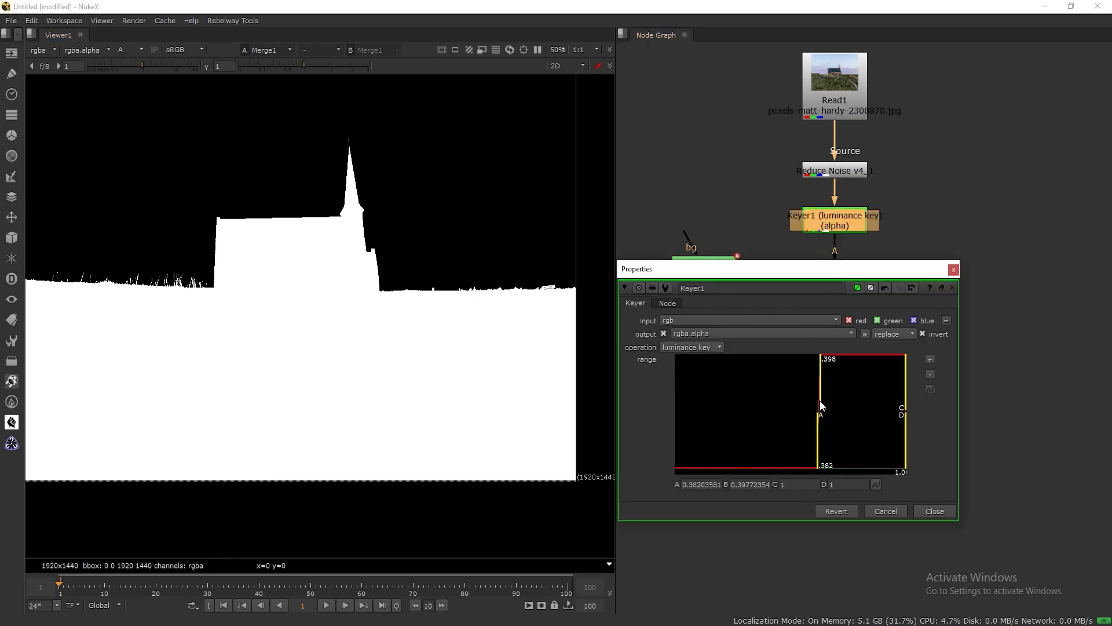
pyautogui.click(952, 270)
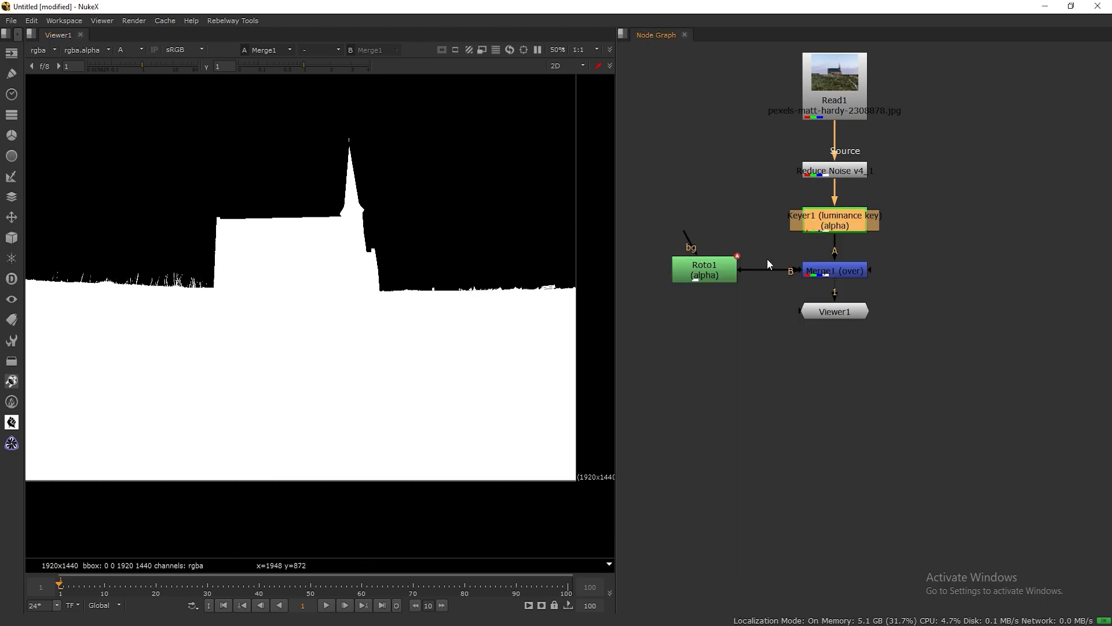
# Display the merge result in full colour and move the Viewer node farther below the merge.
pyautogui.scroll(-2, 328, 263)
pyautogui.press('a')
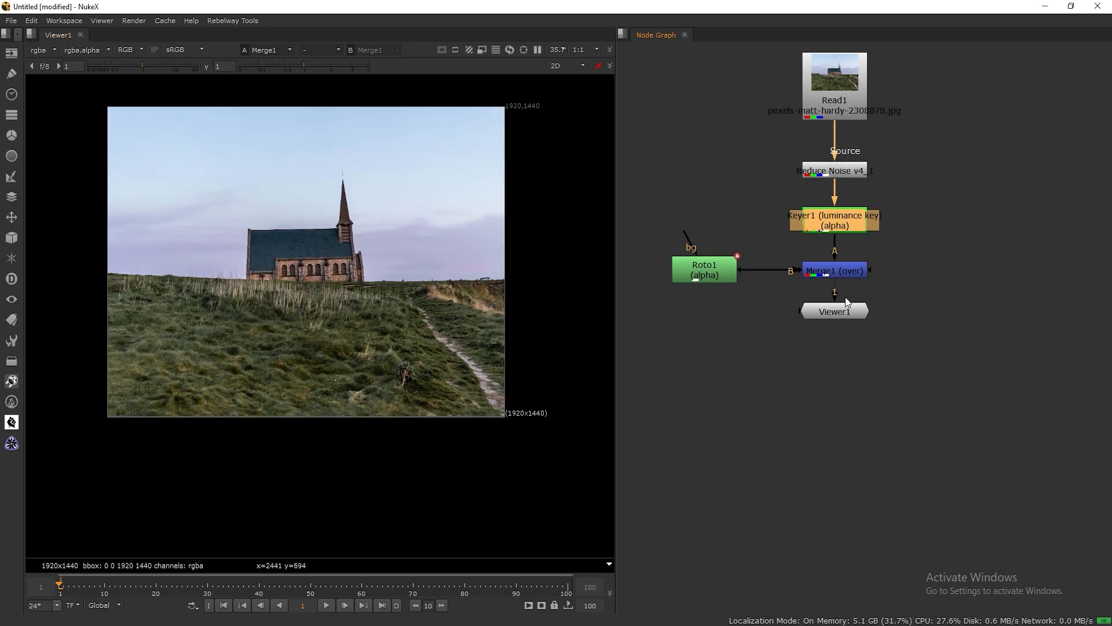
pyautogui.moveTo(847, 312); pyautogui.dragTo(847, 357)
pyautogui.scroll(-2, 876, 185)
pyautogui.moveTo(862, 190); pyautogui.dragTo(807, 246, button='middle')
# Offset the Read node from the key branch and route its connection to Reduce Noise through two aligned dots.
pyautogui.moveTo(791, 167); pyautogui.dragTo(902, 164)
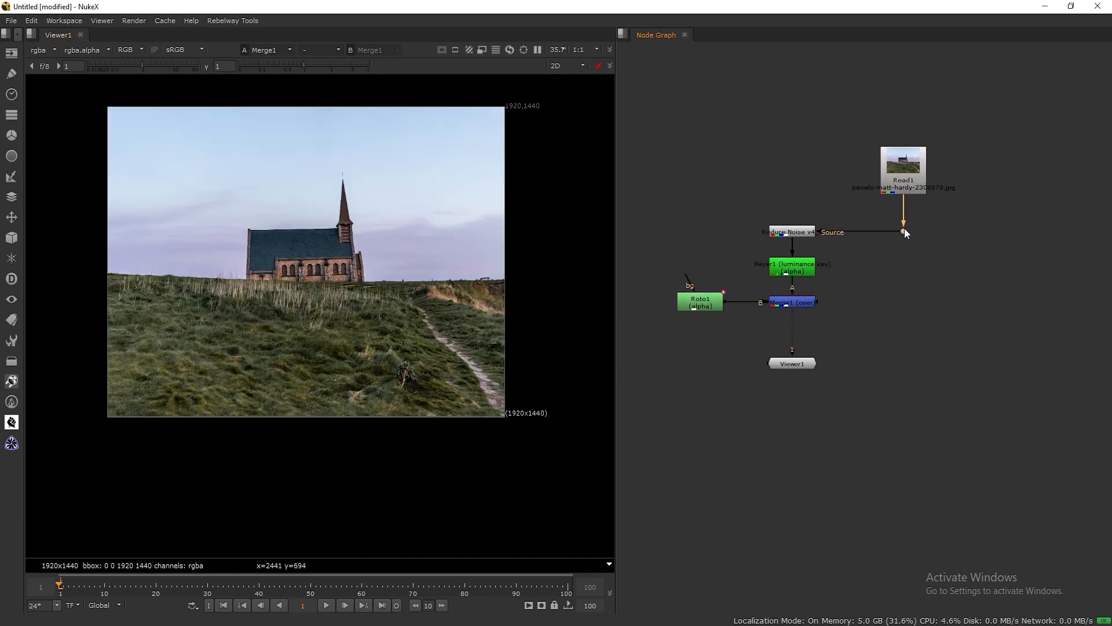
pyautogui.keyDown('ctrl'); pyautogui.moveTo(860, 232); pyautogui.dragTo(793, 202); pyautogui.keyUp('ctrl')
pyautogui.moveTo(888, 175); pyautogui.dragTo(890, 144)
pyautogui.moveTo(903, 231); pyautogui.dragTo(905, 208)
pyautogui.moveTo(853, 85); pyautogui.dragTo(968, 244)
pyautogui.moveTo(904, 200); pyautogui.dragTo(881, 197)
pyautogui.click(895, 316)
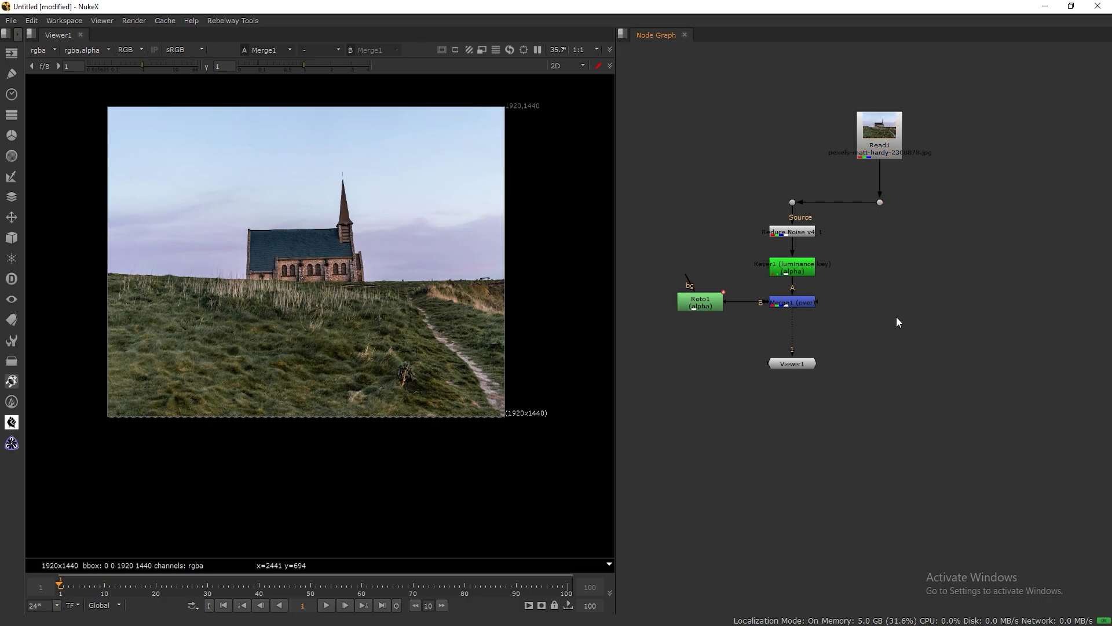
# Add a Grade node fed from the dot below the Read node, view it, and move the Viewer node beneath it.
pyautogui.press('Tab')
pyautogui.write('a')
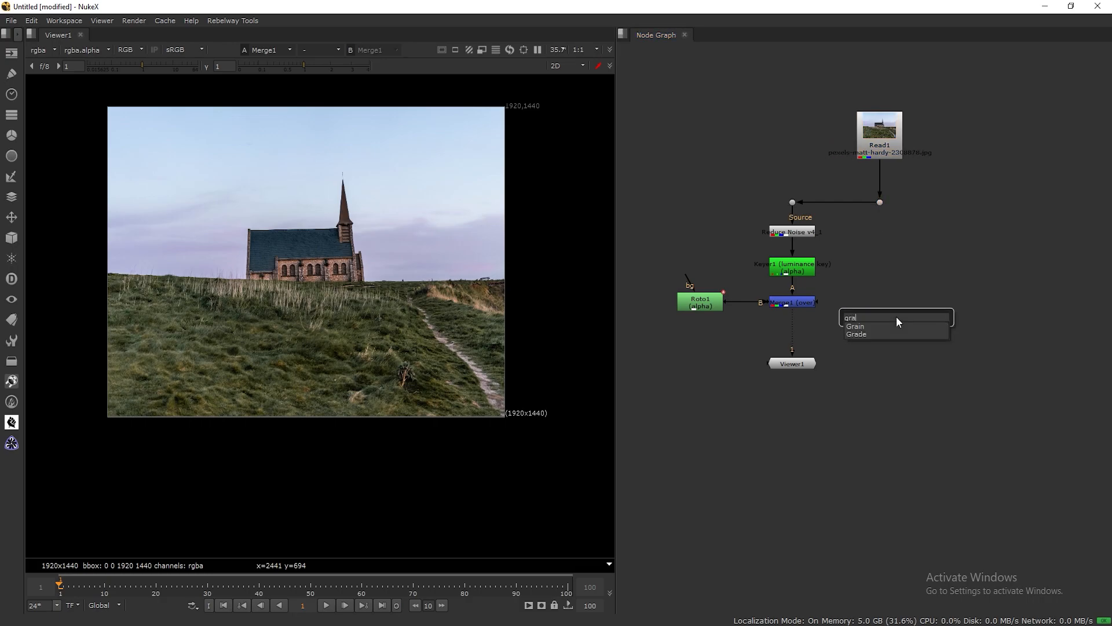
pyautogui.click(873, 333)
pyautogui.moveTo(867, 268); pyautogui.dragTo(889, 207)
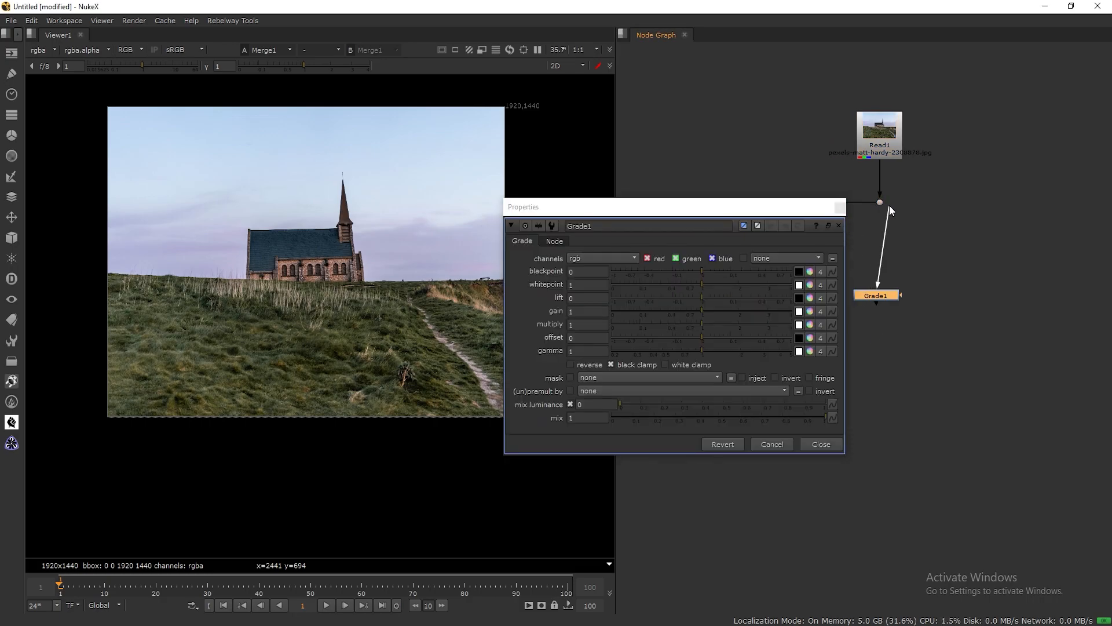
pyautogui.moveTo(822, 212); pyautogui.dragTo(697, 327)
pyautogui.moveTo(893, 295); pyautogui.dragTo(905, 296)
pyautogui.press('1')
pyautogui.moveTo(792, 363); pyautogui.dragTo(908, 387)
# Connect the Grade's mask input to the merged matte and tidy the spacing of the Viewer, Roto and key branch.
pyautogui.moveTo(905, 302); pyautogui.dragTo(804, 306)
pyautogui.moveTo(894, 385); pyautogui.dragTo(880, 353)
pyautogui.moveTo(702, 301); pyautogui.dragTo(731, 302)
pyautogui.moveTo(674, 158); pyautogui.dragTo(828, 331)
pyautogui.moveTo(793, 302); pyautogui.dragTo(766, 302)
pyautogui.moveTo(687, 322); pyautogui.dragTo(824, 380)
pyautogui.moveTo(727, 378); pyautogui.dragTo(724, 343)
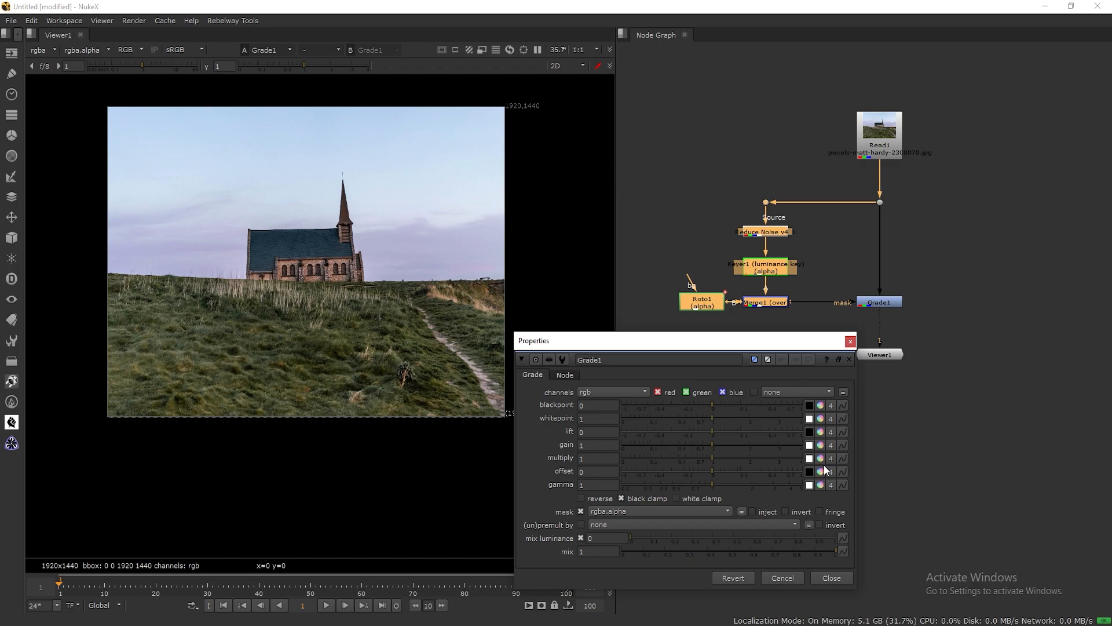
# Set the Grade's gain to red 2 and green 2.5, and invert its mask to target the sky.
pyautogui.click(821, 446)
pyautogui.moveTo(858, 216); pyautogui.dragTo(878, 184)
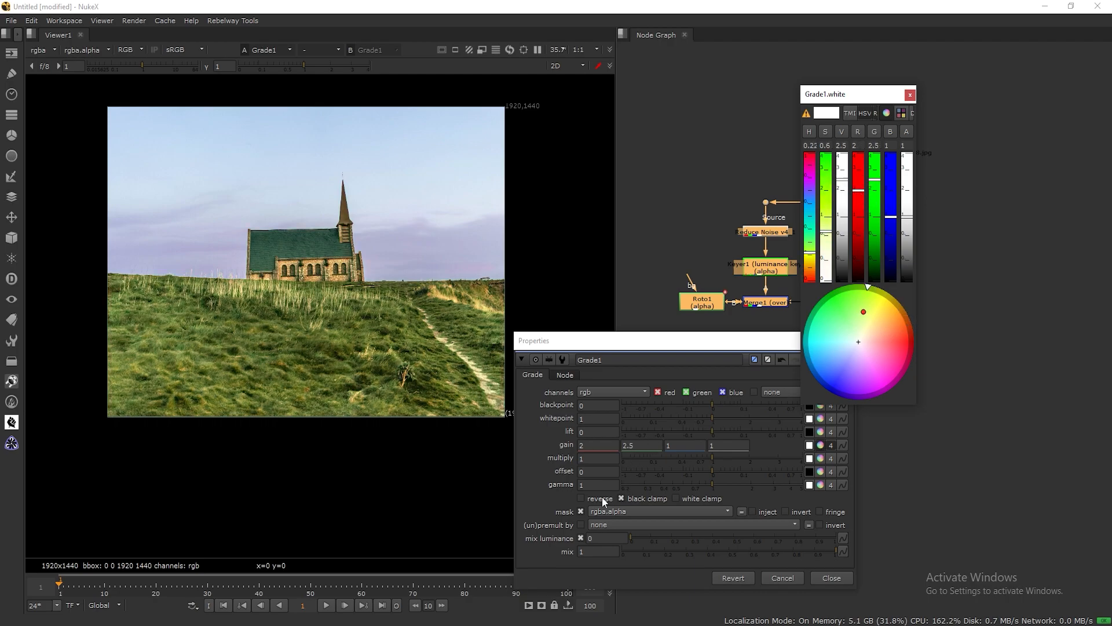
pyautogui.click(786, 511)
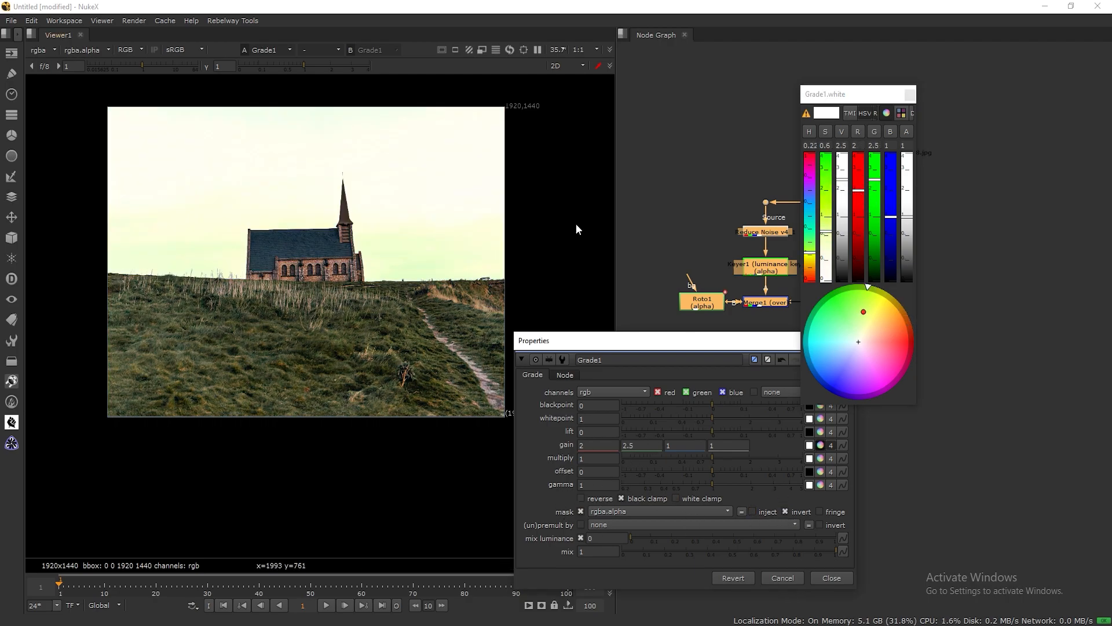
# Set the Grade's gain to red 1.15, green 1.45 and blue 2.55, and close the colour picker.
pyautogui.moveTo(892, 215); pyautogui.dragTo(864, 217)
pyautogui.click(910, 95)
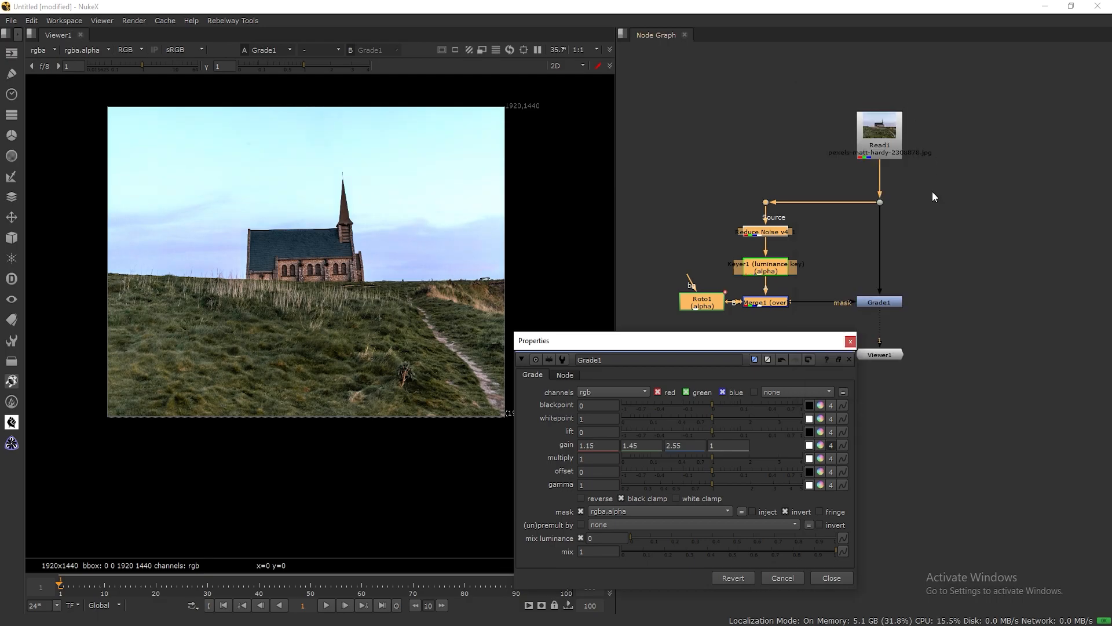
# Compare the image with the Grade disabled and enabled, fit it in the viewer, and close the Grade's properties.
pyautogui.click(888, 302)
pyautogui.press('d')
pyautogui.press('d')
pyautogui.press('d')
pyautogui.press('d')
pyautogui.press('d')
pyautogui.press('d')
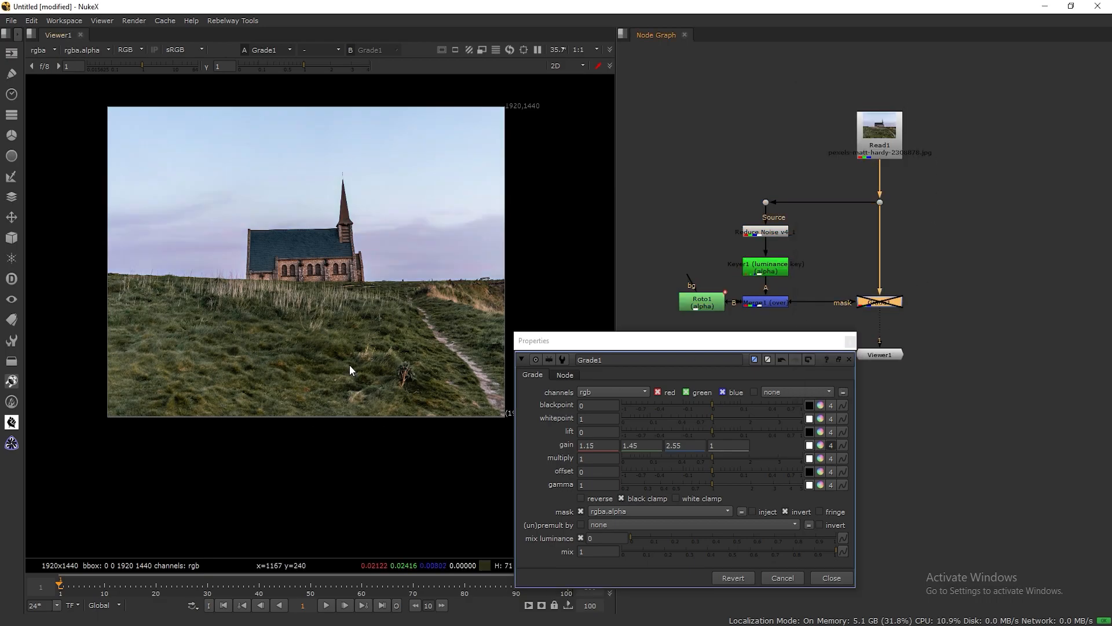
pyautogui.press('f')
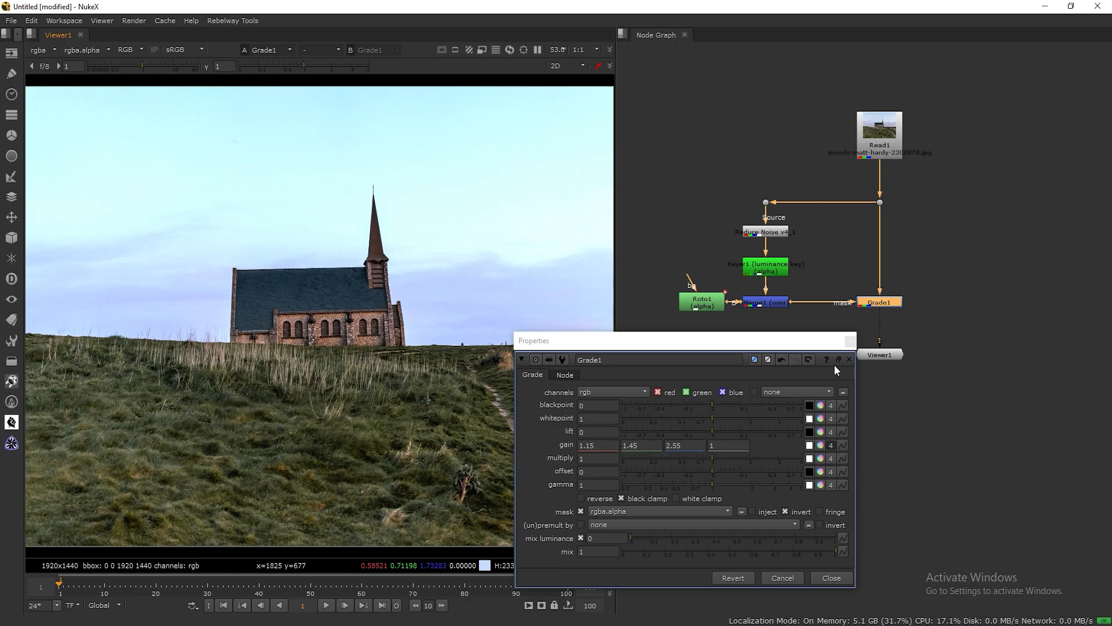
pyautogui.click(849, 359)
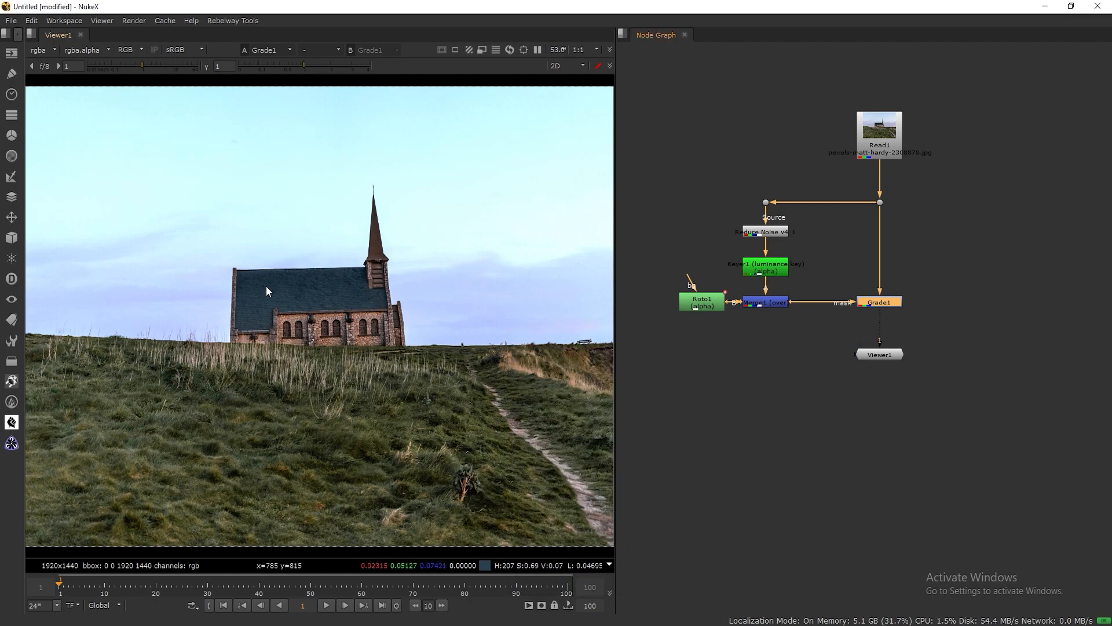
# Examine the sky's edge along the grass beside the church with the Grade disabled and enabled.
pyautogui.press('d')
pyautogui.press('d')
pyautogui.press('d')
pyautogui.press('d')
pyautogui.press('d')
pyautogui.press('d')
pyautogui.press('d')
pyautogui.press('d')
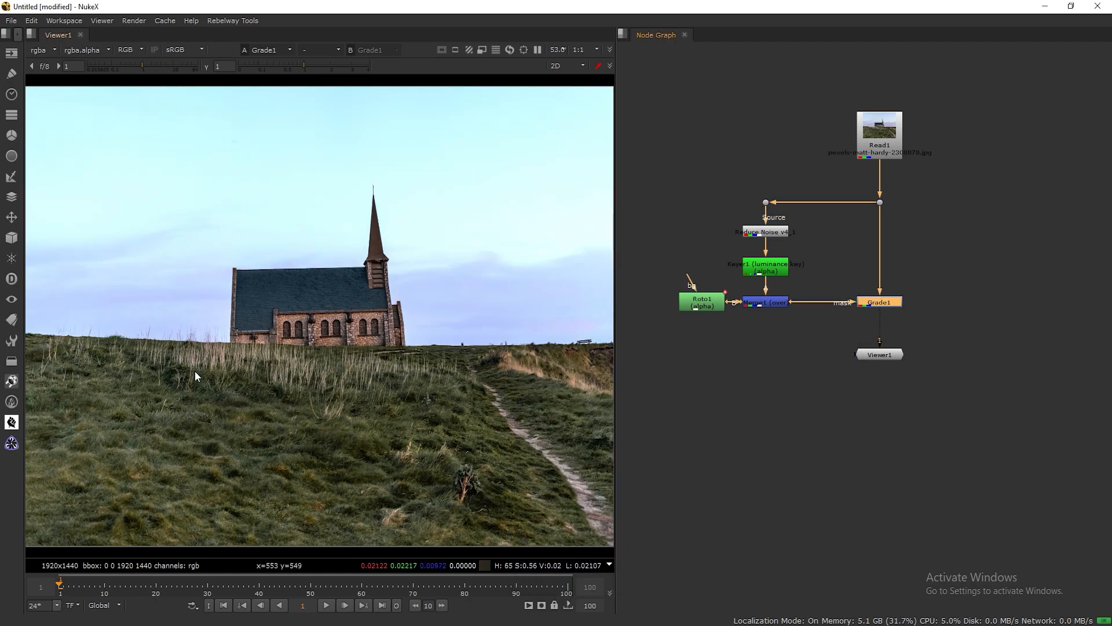
pyautogui.scroll(7, 194, 371)
pyautogui.moveTo(248, 307); pyautogui.dragTo(325, 388, button='middle')
pyautogui.press('d')
pyautogui.press('d')
# Move the Roto node farther from the merge and set the Keyer range to A about 0.361 and B about 0.370.
pyautogui.moveTo(708, 304); pyautogui.dragTo(658, 304)
pyautogui.doubleClick(765, 267)
pyautogui.moveTo(867, 402)
pyautogui.mouseDown()
pyautogui.moveTo(841, 403)
pyautogui.moveTo(862, 404)
pyautogui.mouseUp()
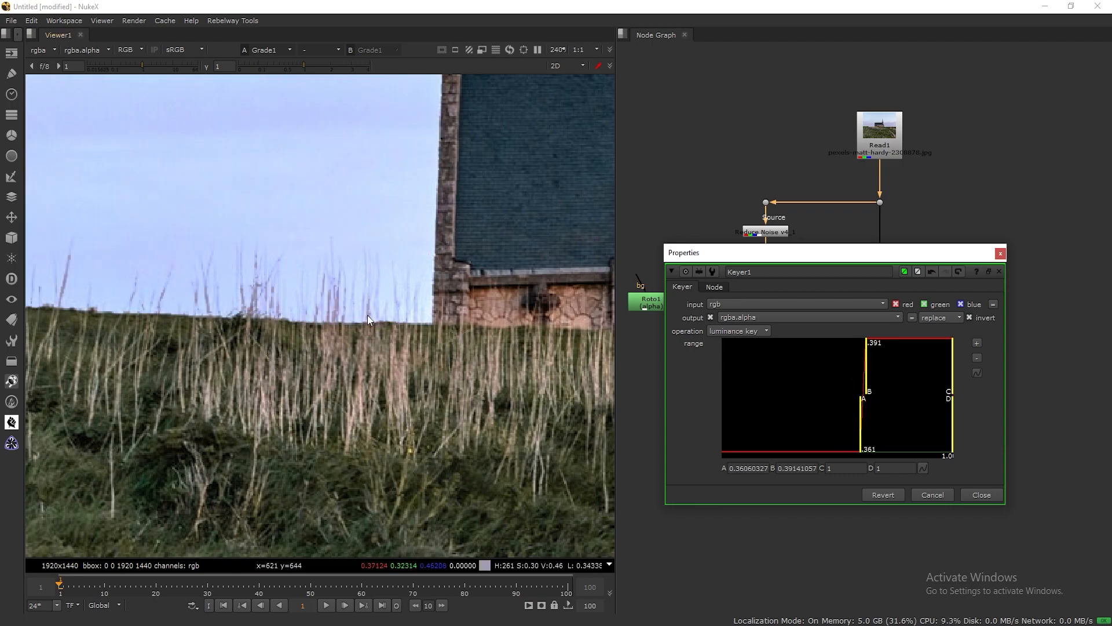
pyautogui.moveTo(861, 400); pyautogui.dragTo(827, 403)
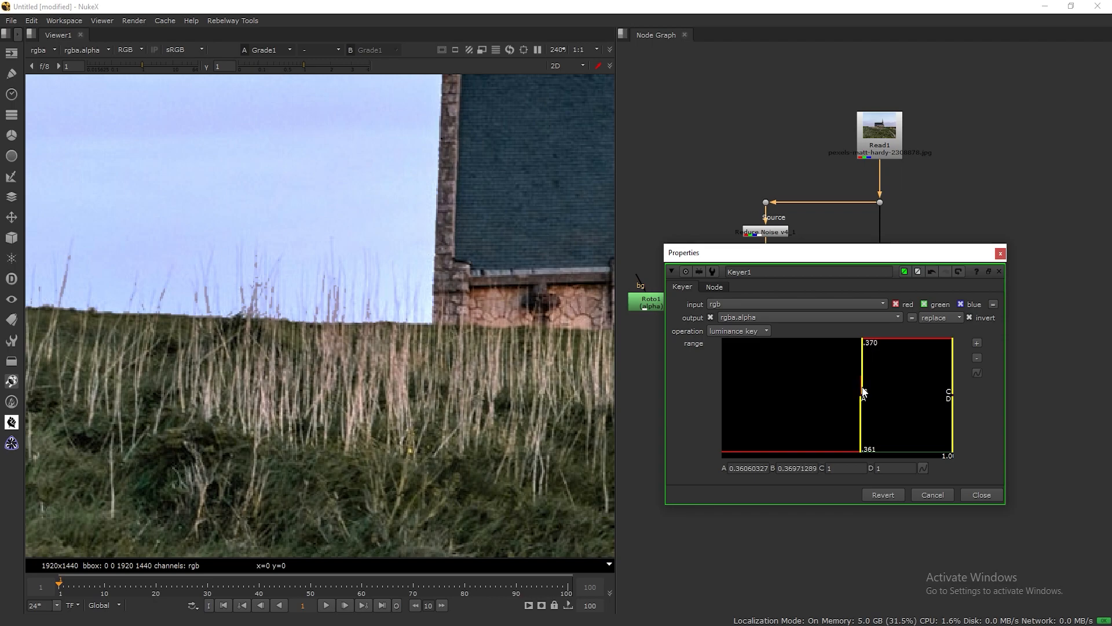
# Widen the Keyer's range to A about 0.337 and B about 0.391, and close its properties.
pyautogui.moveTo(863, 399); pyautogui.dragTo(865, 391)
pyautogui.moveTo(886, 252); pyautogui.dragTo(744, 310)
pyautogui.moveTo(720, 461)
pyautogui.mouseDown()
pyautogui.moveTo(695, 461)
pyautogui.moveTo(724, 452)
pyautogui.mouseUp()
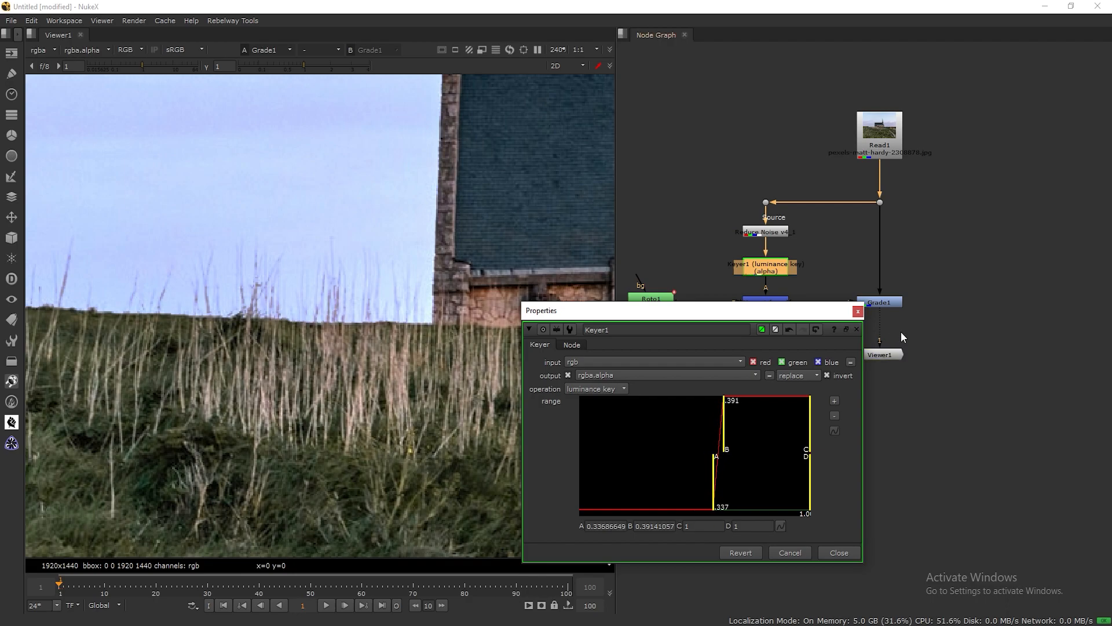
pyautogui.click(857, 312)
# Add an EdgeBlur node with default settings between the Roto and the merge, and move both nodes nearer to the merge.
pyautogui.click(655, 300)
pyautogui.press('Tab')
pyautogui.write('e')
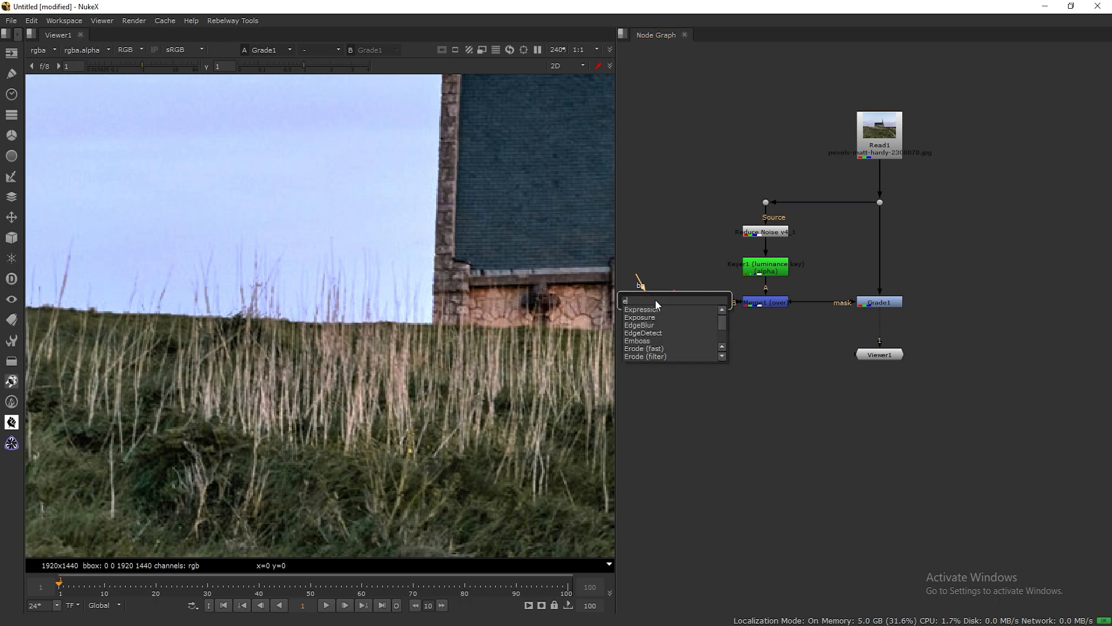
pyautogui.write('dge b')
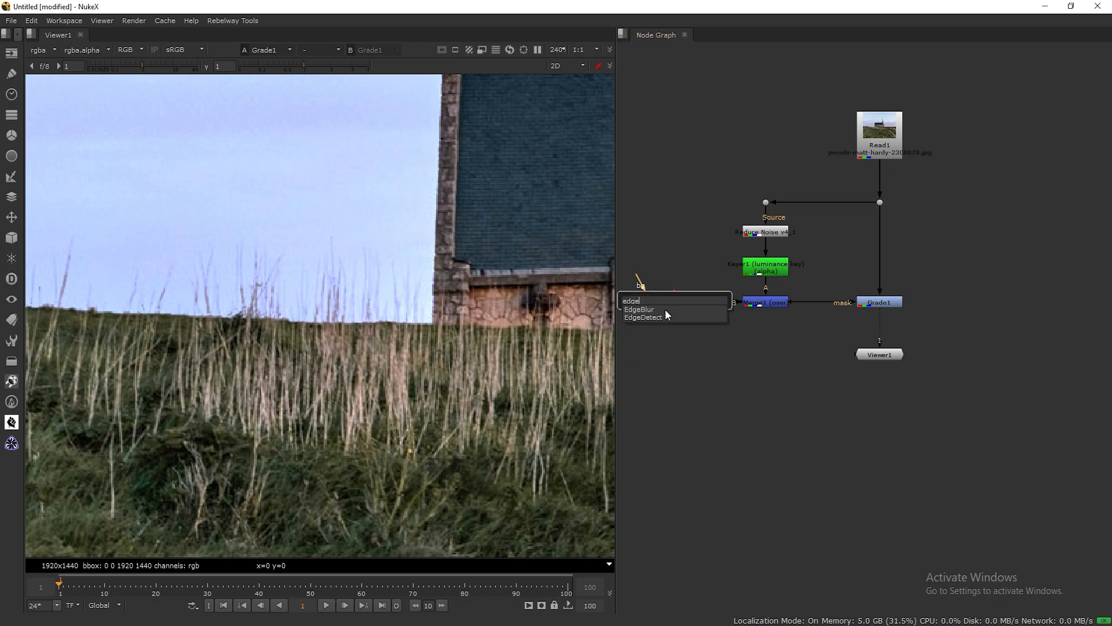
pyautogui.press('Return')
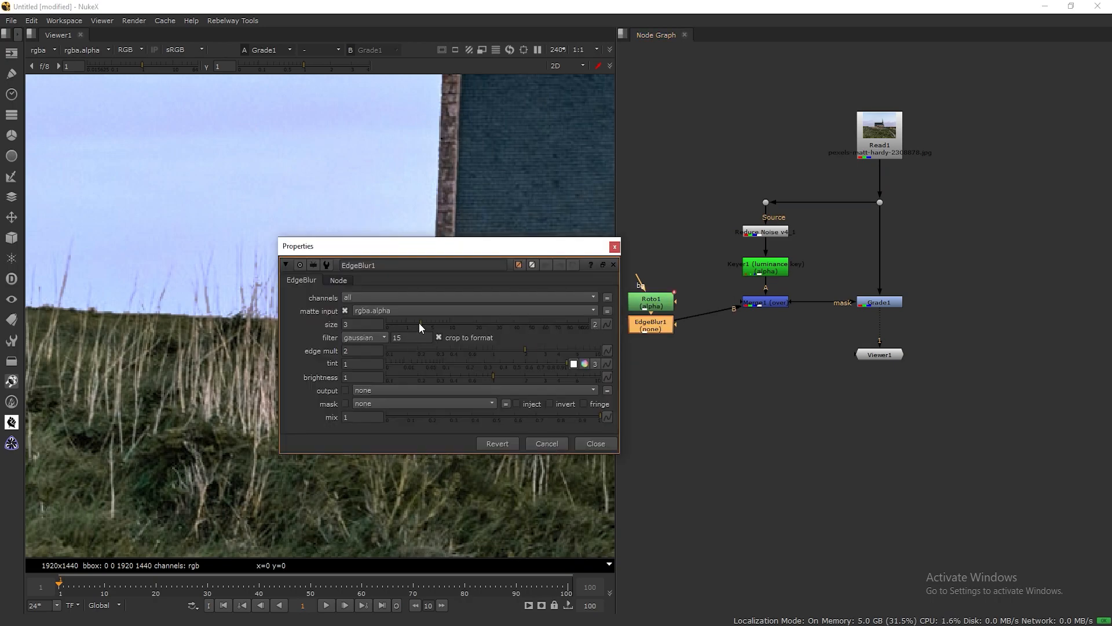
pyautogui.click(615, 246)
pyautogui.moveTo(688, 263); pyautogui.dragTo(695, 302)
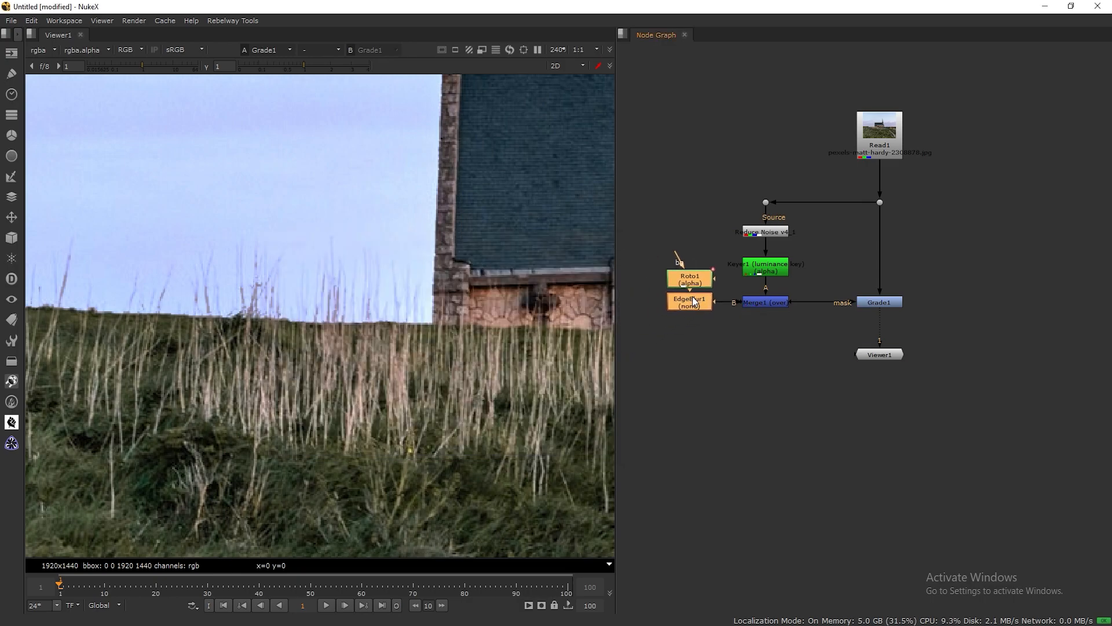
# Soften the Keyer's luminance range to A about 0.286 and B about 0.427, and close its properties.
pyautogui.click(891, 135)
pyautogui.click(885, 317)
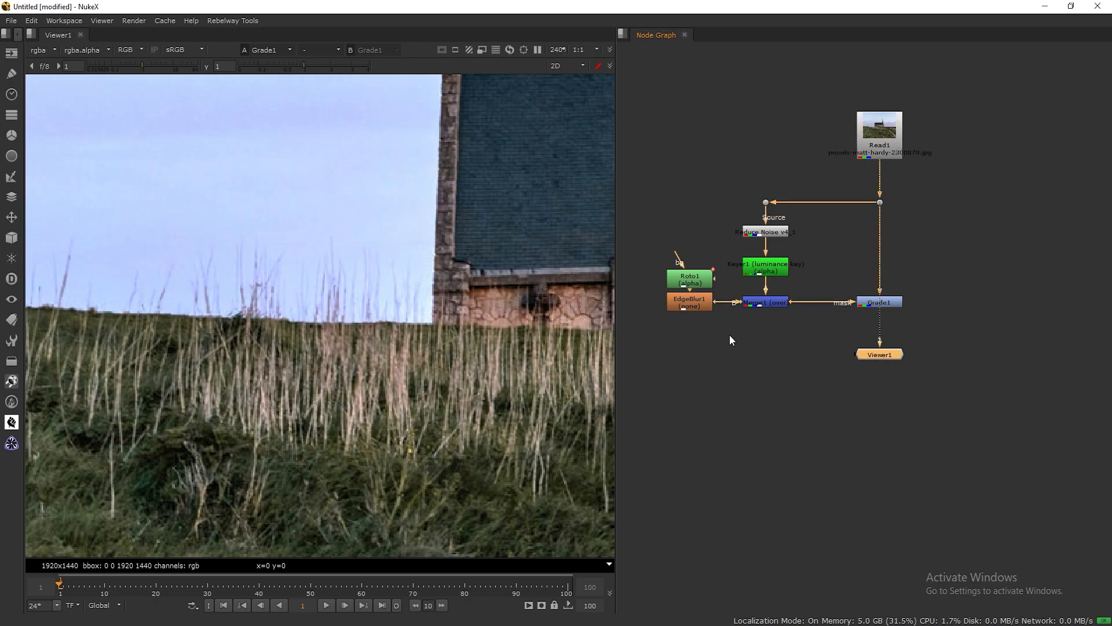
pyautogui.doubleClick(772, 273)
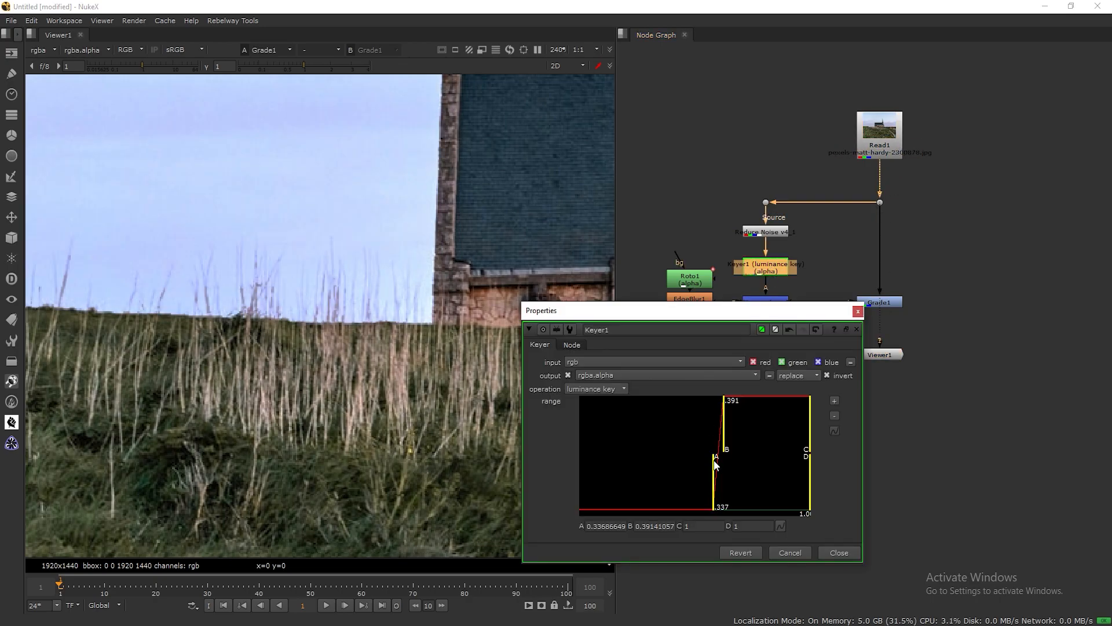
pyautogui.moveTo(715, 461)
pyautogui.mouseDown()
pyautogui.moveTo(693, 464)
pyautogui.moveTo(725, 447)
pyautogui.mouseUp()
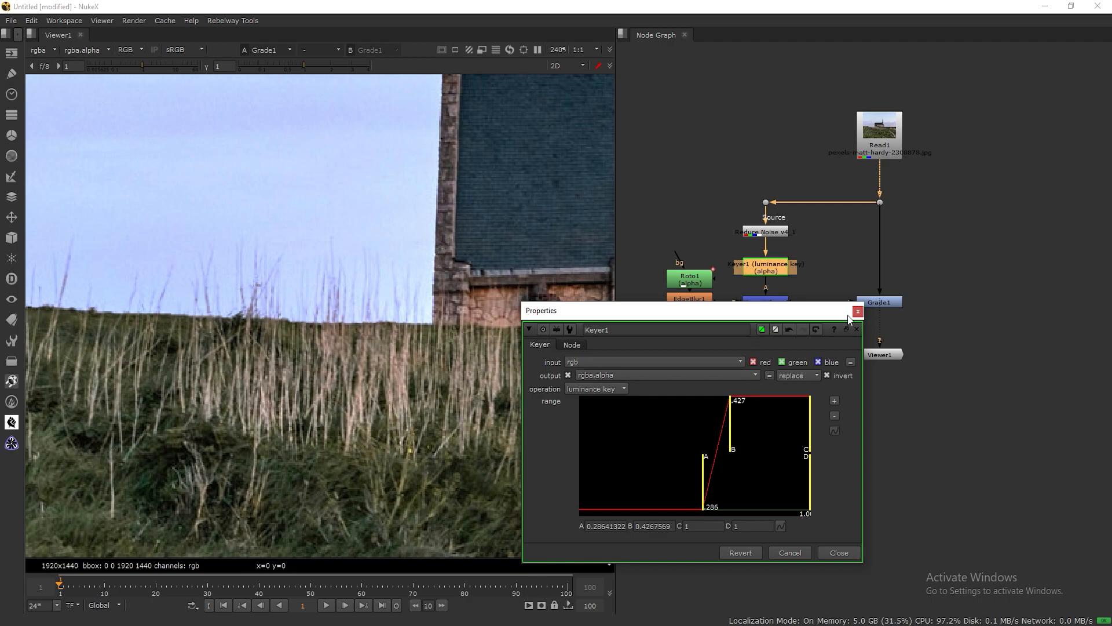
pyautogui.click(858, 311)
# Examine the alpha channel of the merged matte at the grass edge and across the whole frame.
pyautogui.click(779, 302)
pyautogui.press('1')
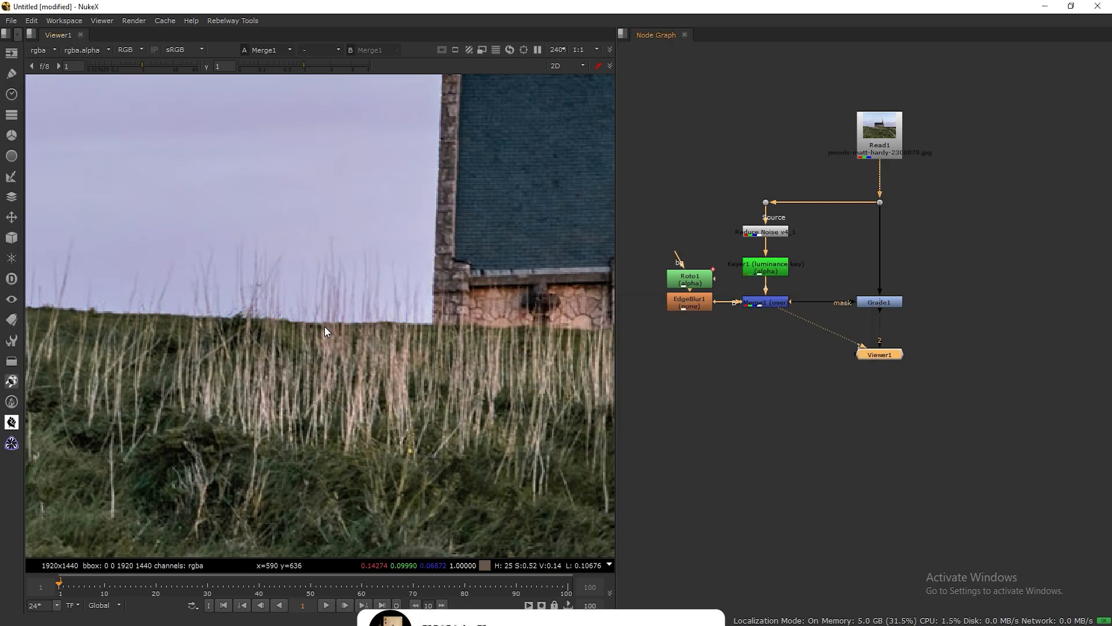
pyautogui.press('a')
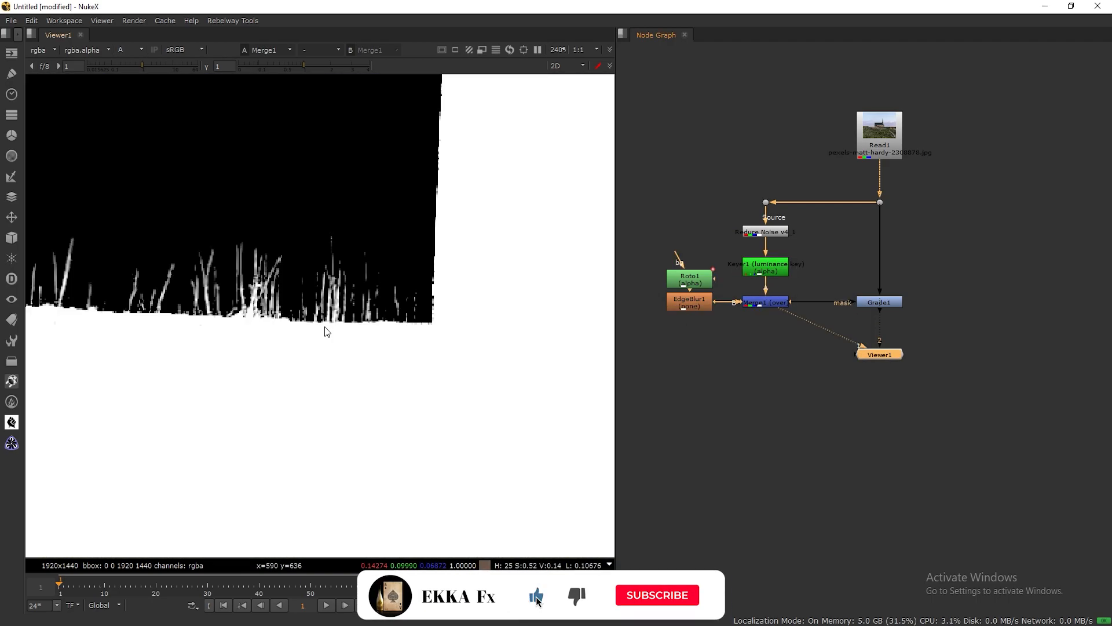
pyautogui.press('f')
pyautogui.press('a')
pyautogui.press('a')
pyautogui.scroll(-1, 324, 329)
# View the Grade's colour output and compare the sky with the Grade disabled and enabled.
pyautogui.click(863, 305)
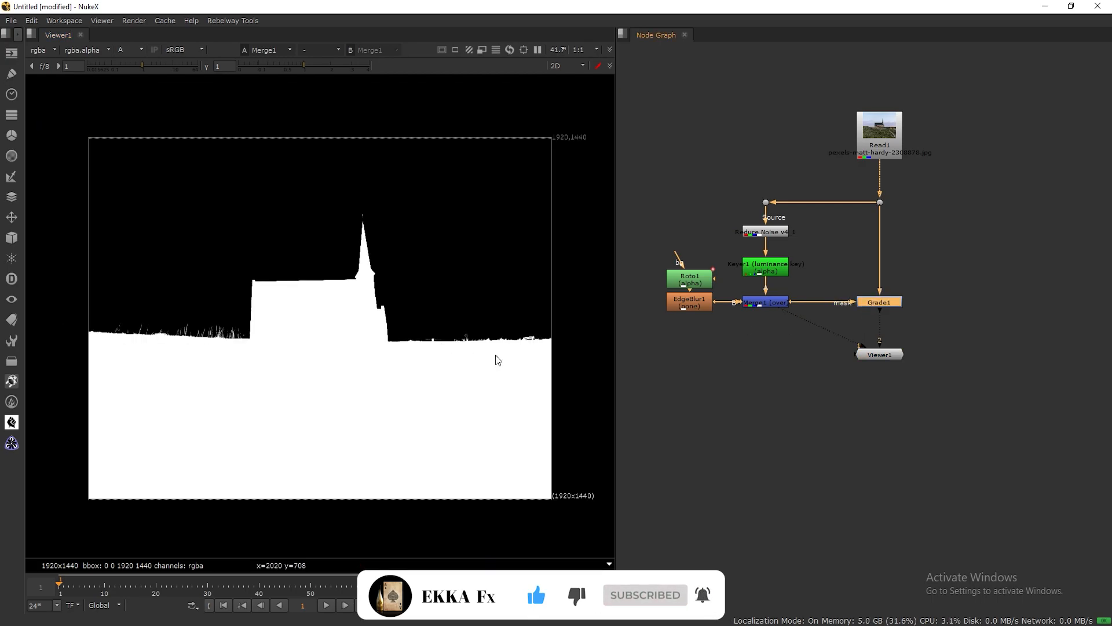
pyautogui.press('a')
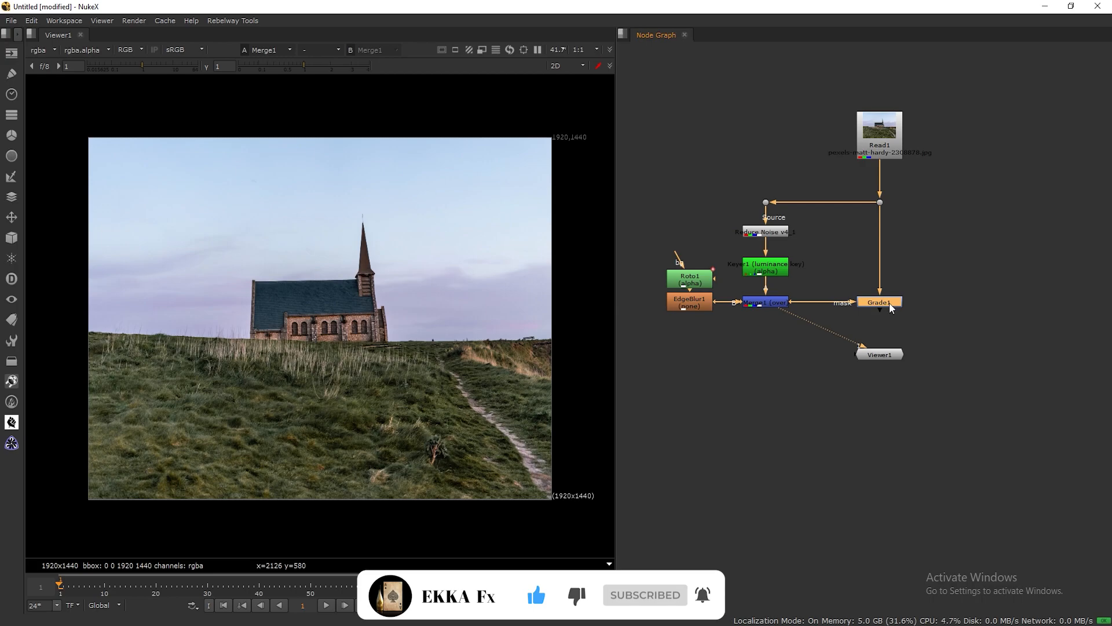
pyautogui.press('1')
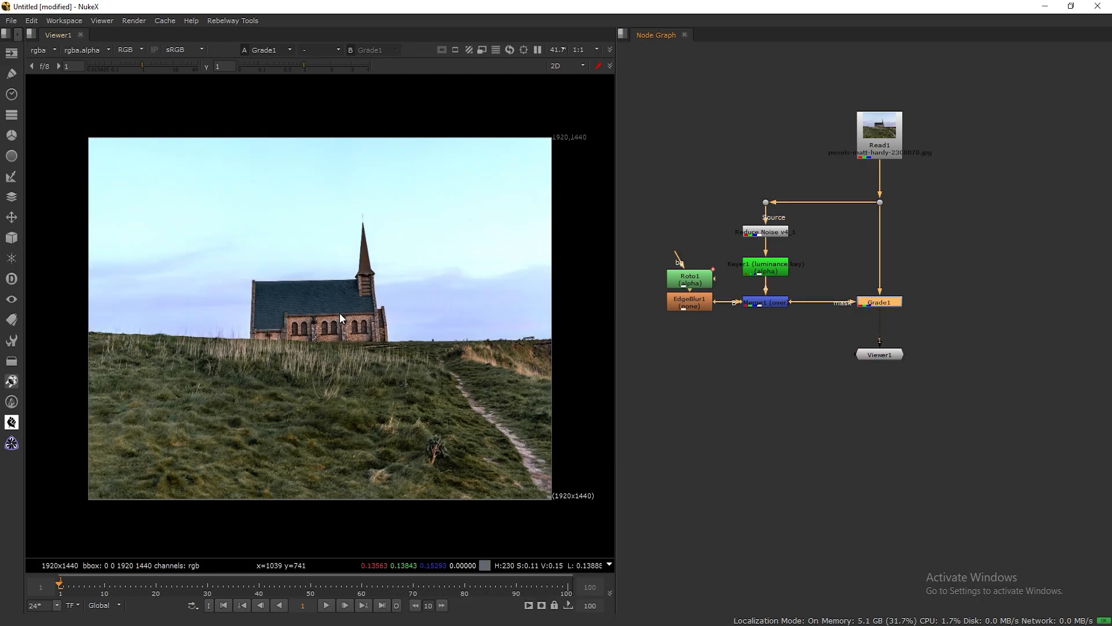
pyautogui.press('d')
pyautogui.press('d')
pyautogui.press('d')
pyautogui.press('d')
pyautogui.press('d')
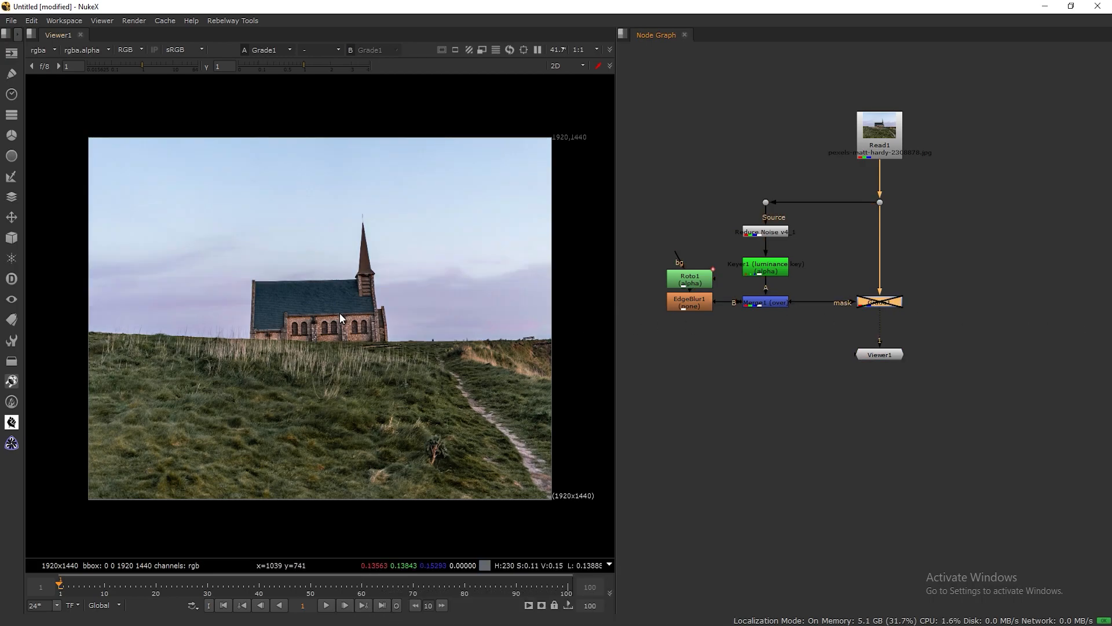
pyautogui.press('d')
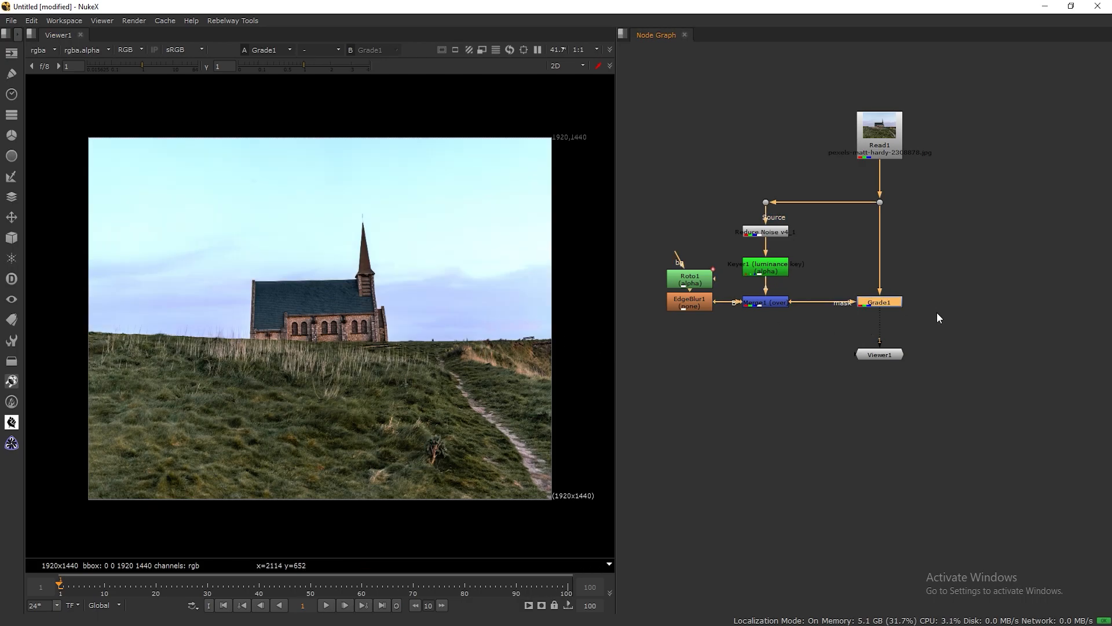
# Move the noise reduction, Keyer, Roto, EdgeBlur and merge nodes closer to the Grade, and nudge the church photo's Read node down.
pyautogui.moveTo(953, 276); pyautogui.dragTo(967, 297, button='middle')
pyautogui.moveTo(658, 201); pyautogui.dragTo(819, 393)
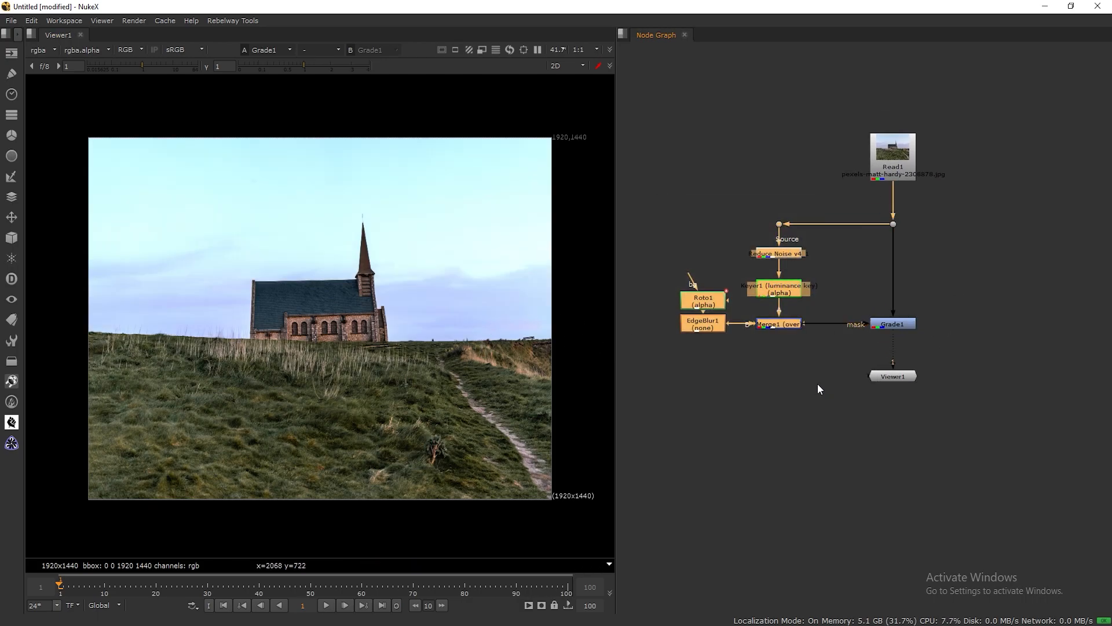
pyautogui.moveTo(794, 325); pyautogui.dragTo(837, 329)
pyautogui.moveTo(892, 155); pyautogui.dragTo(892, 163)
# Add a backdrop behind the church photo's node setup and label it "luminance key".
pyautogui.moveTo(639, 99); pyautogui.dragTo(1018, 345)
pyautogui.press('Tab')
pyautogui.write('back')
pyautogui.press('Return')
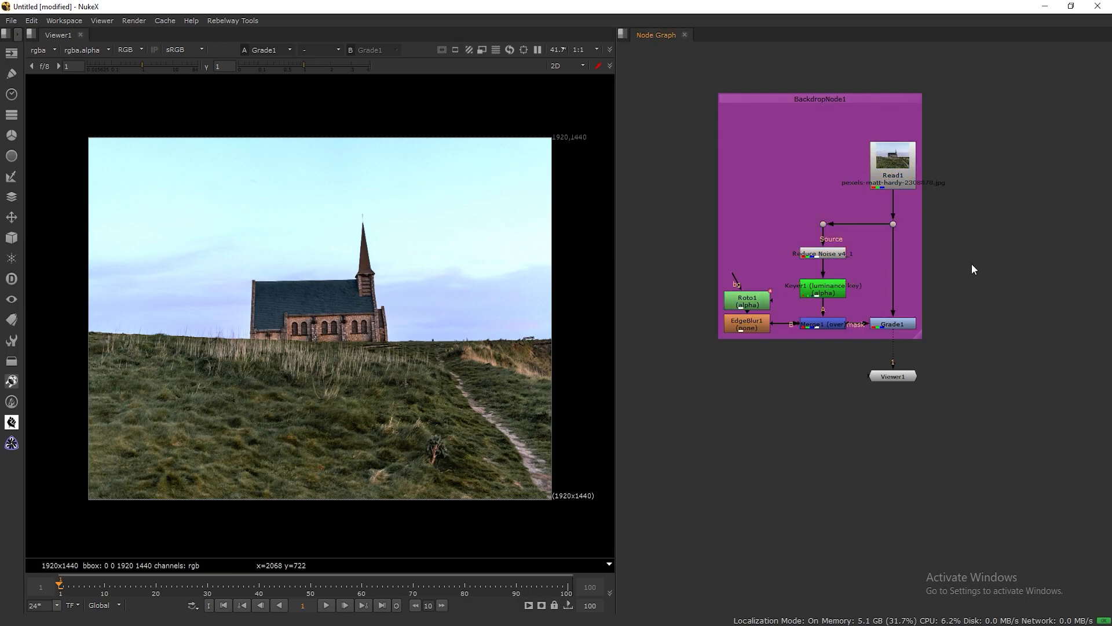
pyautogui.doubleClick(794, 102)
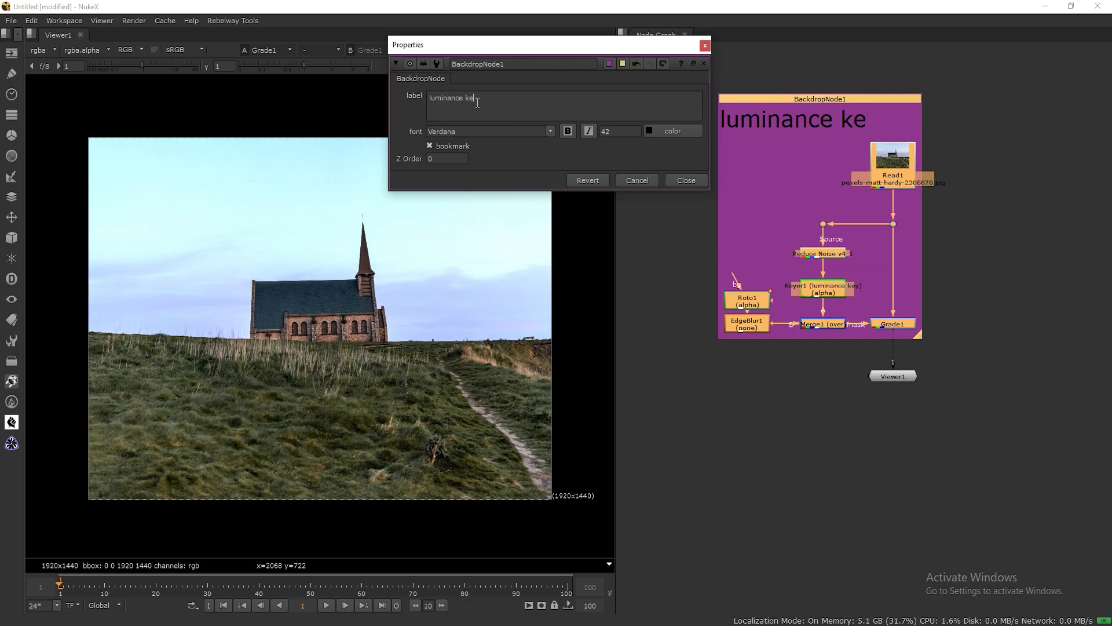
pyautogui.click(704, 45)
pyautogui.click(826, 219)
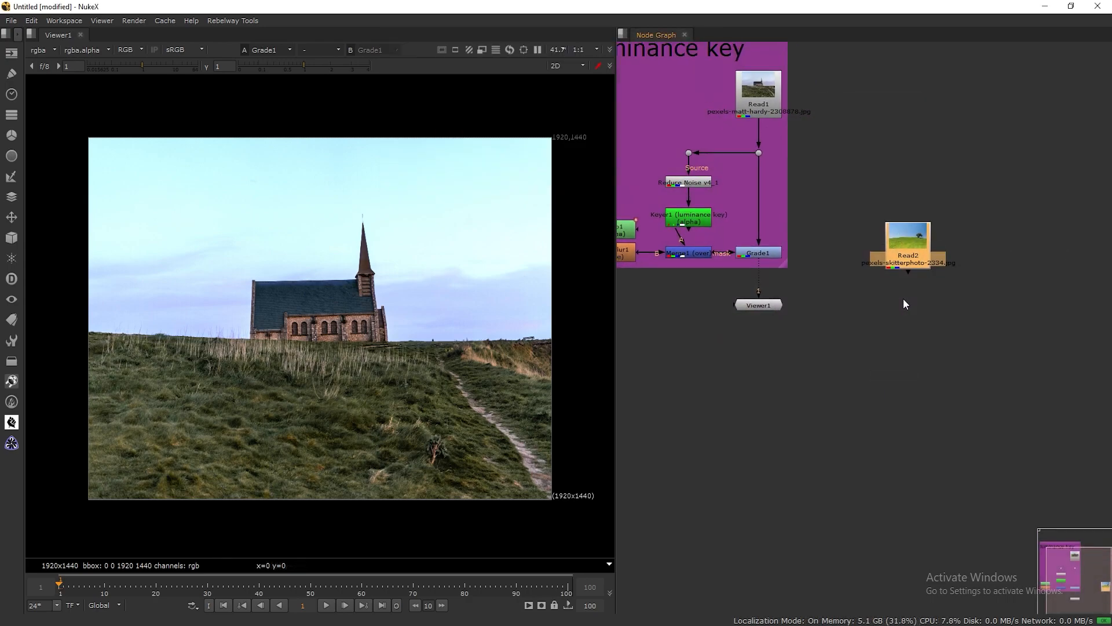
# View the second photo, pexels-skitterphoto-2334.jpg, and set the project's full size format to 1920x1275.
pyautogui.scroll(4, 906, 307)
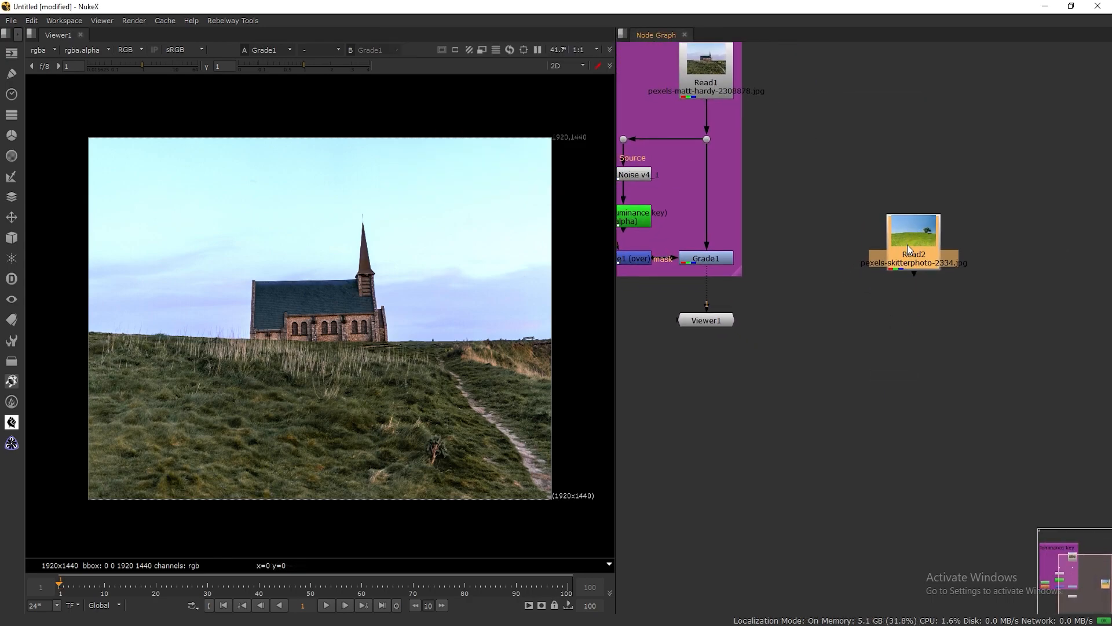
pyautogui.press('1')
pyautogui.click(930, 232)
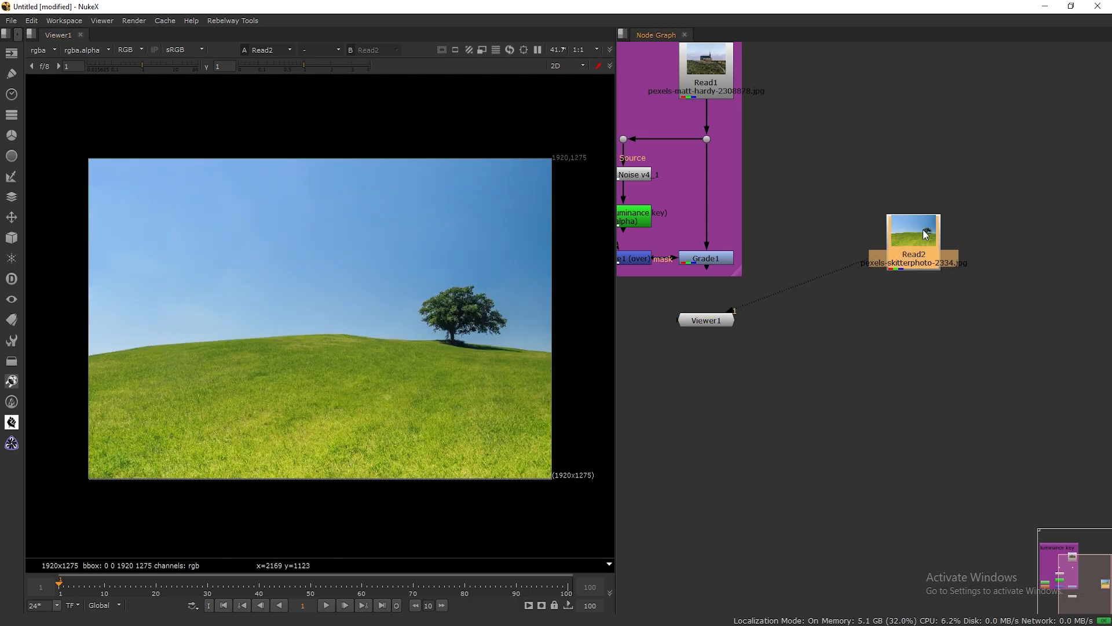
pyautogui.press('s')
pyautogui.click(927, 470)
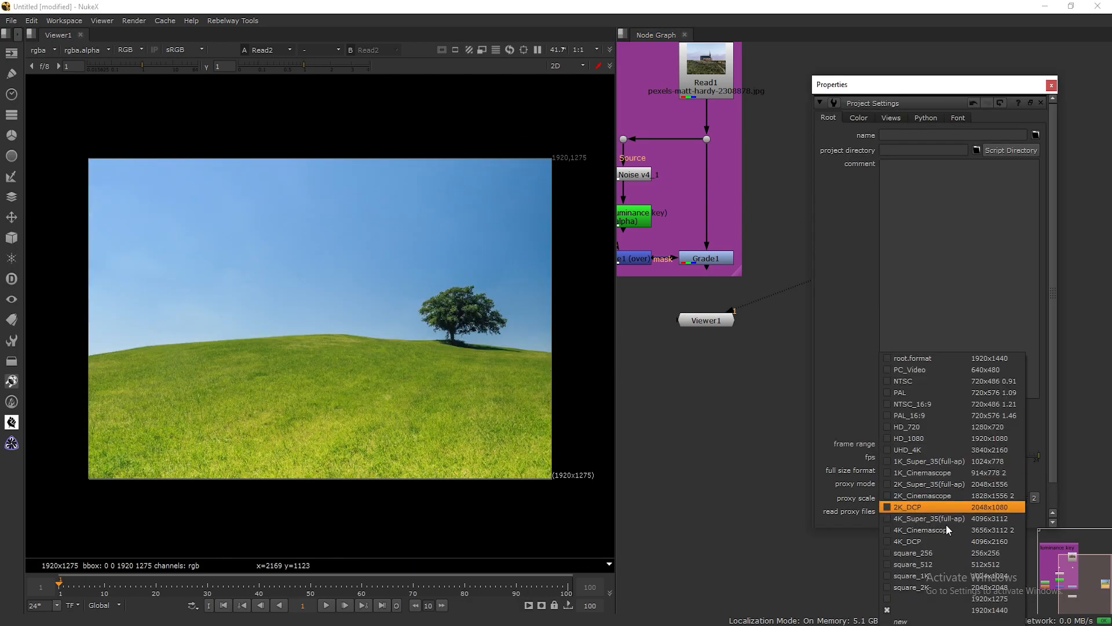
pyautogui.click(978, 602)
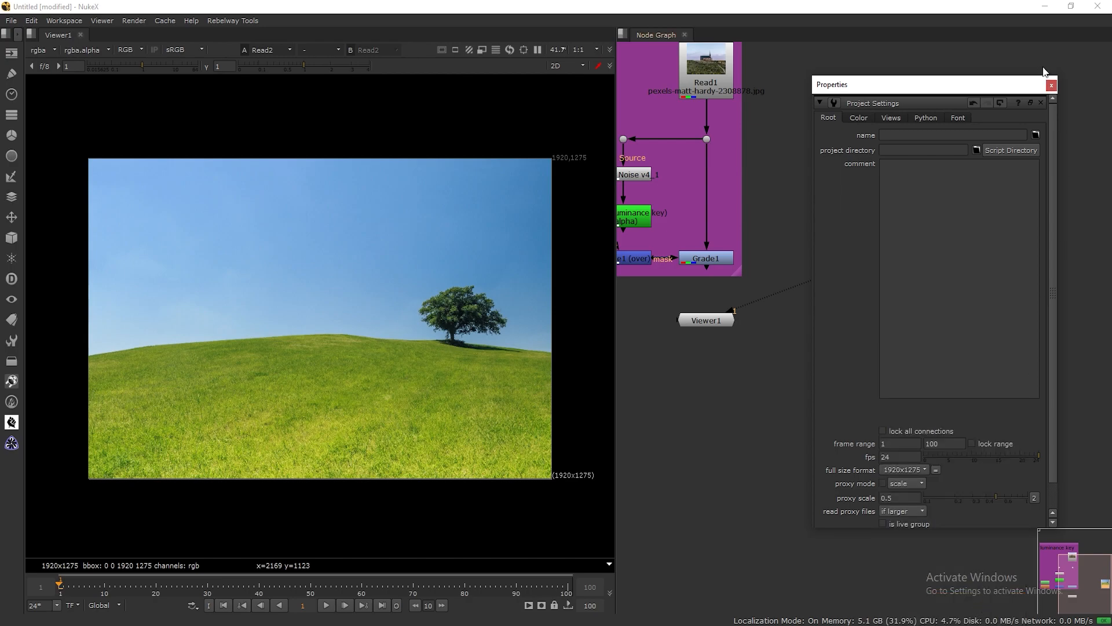
pyautogui.click(1051, 85)
# Place the Viewer node below the hill photo's Read node, leaving room between them for more nodes.
pyautogui.moveTo(714, 318); pyautogui.dragTo(915, 406)
pyautogui.moveTo(964, 342); pyautogui.dragTo(920, 268, button='middle')
pyautogui.moveTo(881, 192); pyautogui.dragTo(873, 259)
pyautogui.moveTo(866, 336); pyautogui.dragTo(866, 373)
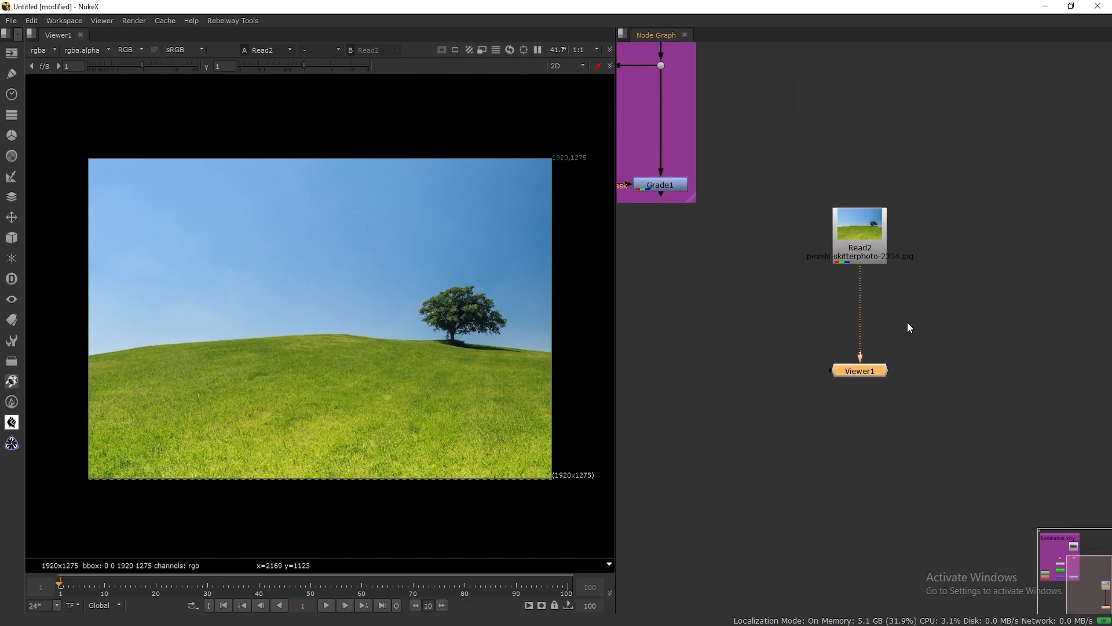
pyautogui.moveTo(907, 323); pyautogui.dragTo(907, 340, button='middle')
# Inspect the hill photo's red, green and blue channels one by one, and return to the full colour view.
pyautogui.click(874, 265)
pyautogui.press('r')
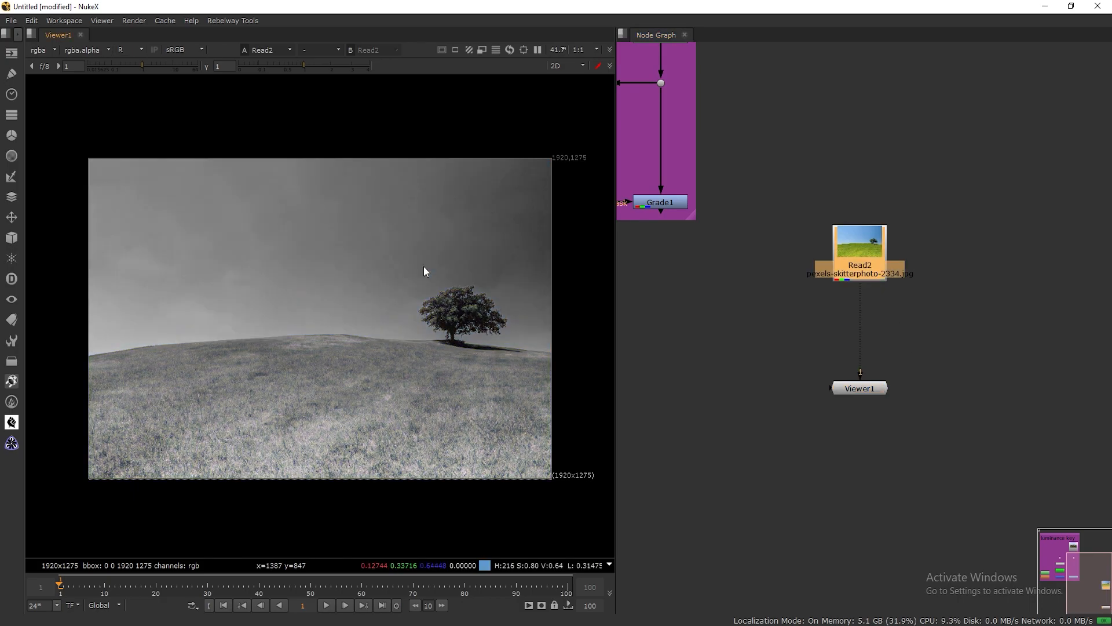
pyautogui.press('g')
pyautogui.press('b')
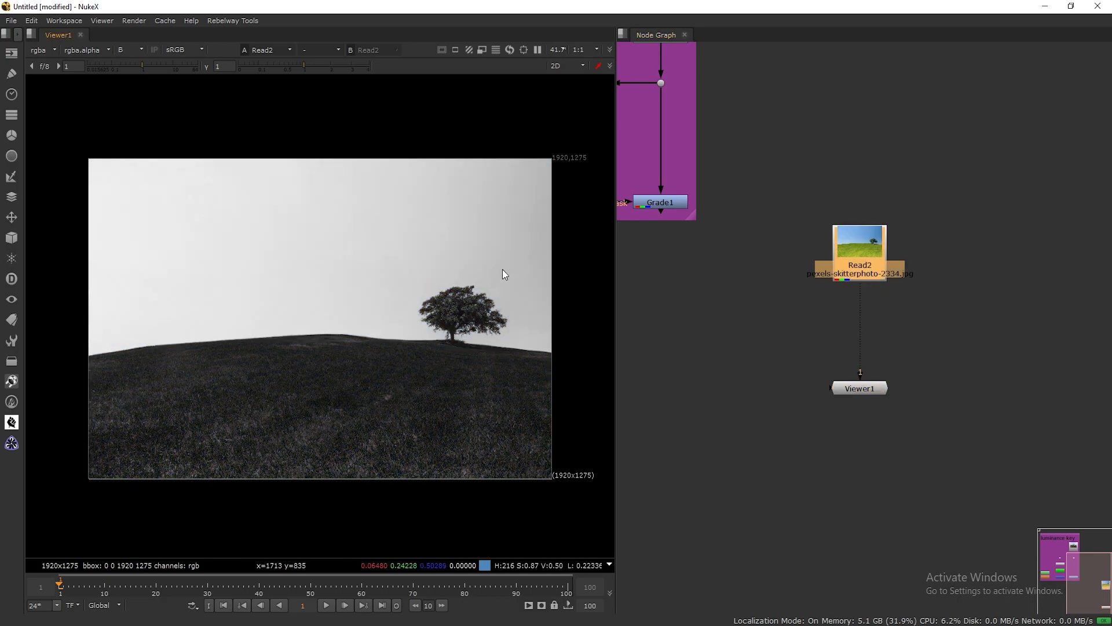
pyautogui.press('b')
# Add a Reduce Noise v4 node to the hill photo, with progressive scan type and an automatic noise profile, and space it below the Read.
pyautogui.press('Tab')
pyautogui.write('red')
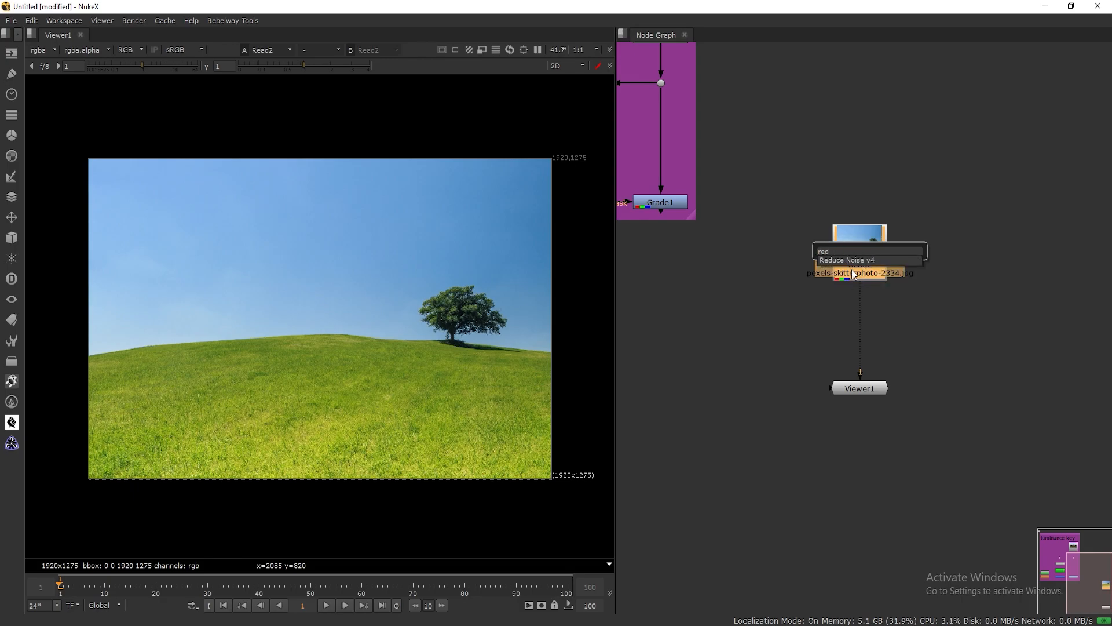
pyautogui.press('Return')
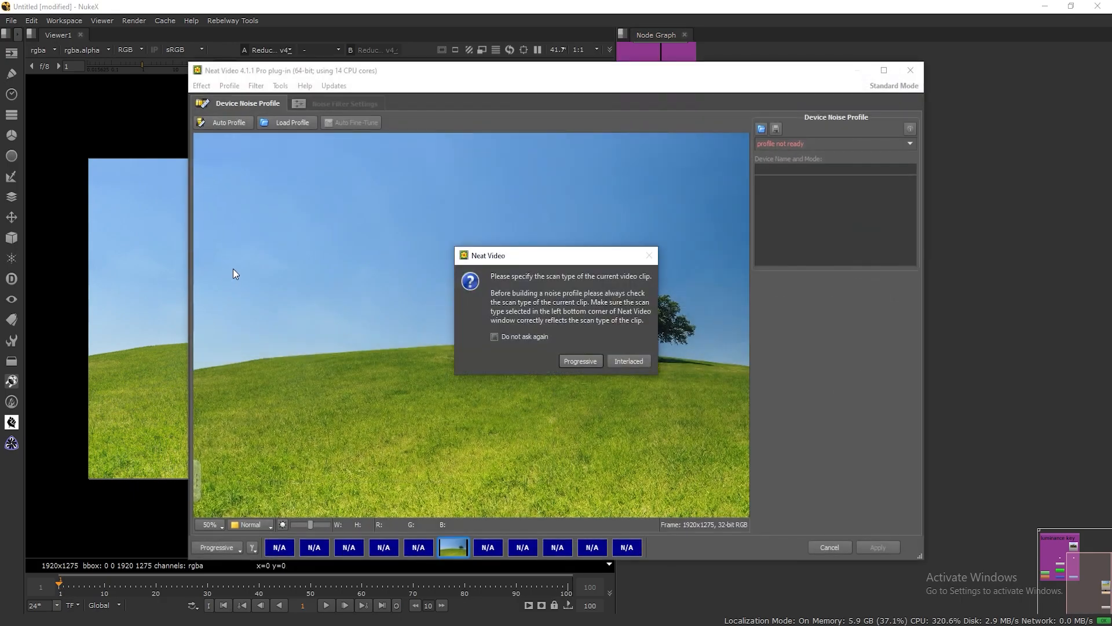
pyautogui.click(580, 361)
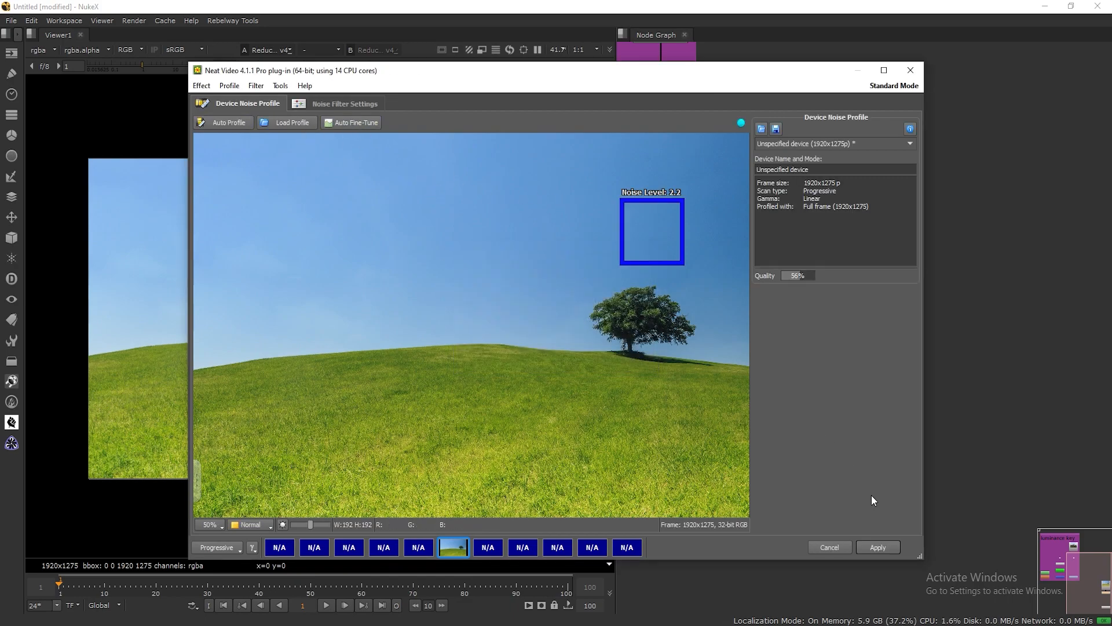
pyautogui.click(892, 548)
pyautogui.click(779, 298)
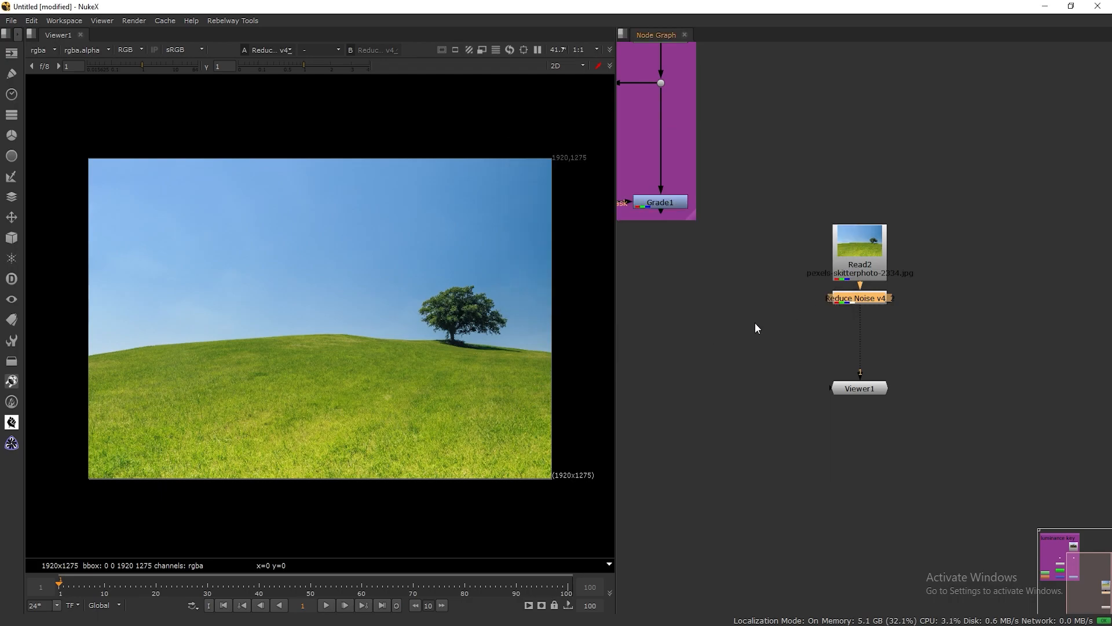
pyautogui.moveTo(885, 301); pyautogui.dragTo(884, 310)
# Examine the denoised photo's red, green and blue channels around the tree, checking the contrast between sky and foliage.
pyautogui.scroll(3, 401, 271)
pyautogui.press('r')
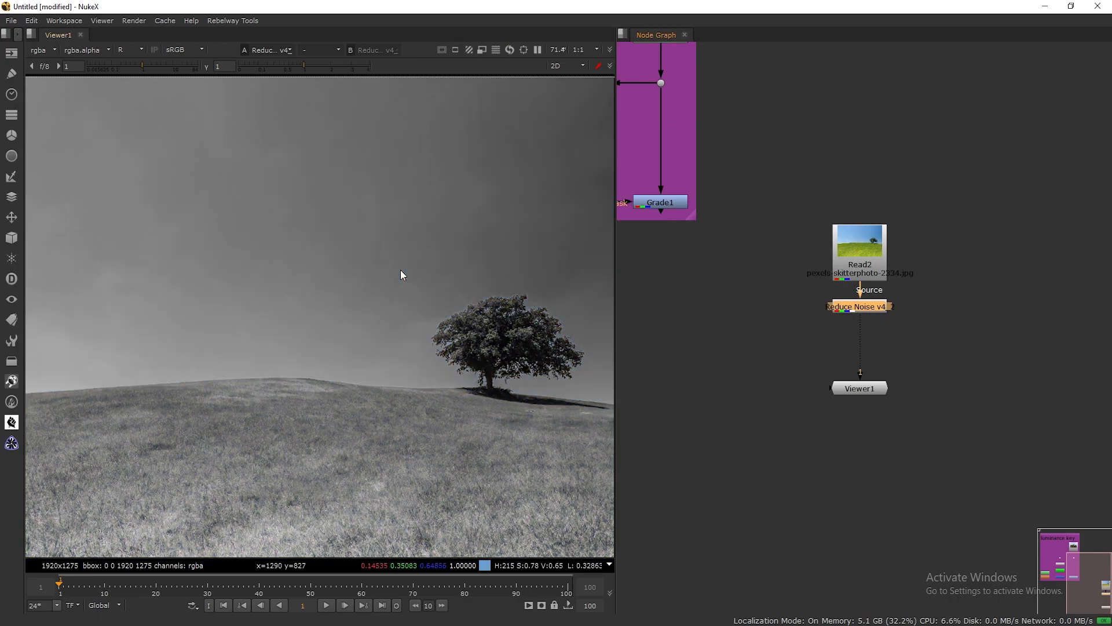
pyautogui.scroll(3, 454, 287)
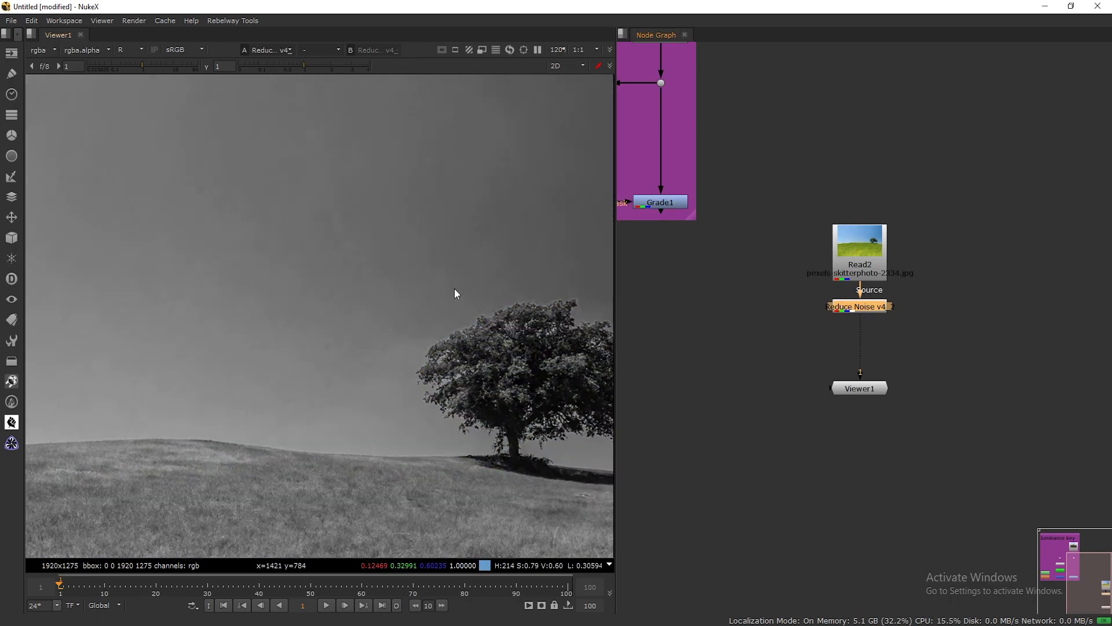
pyautogui.press('g')
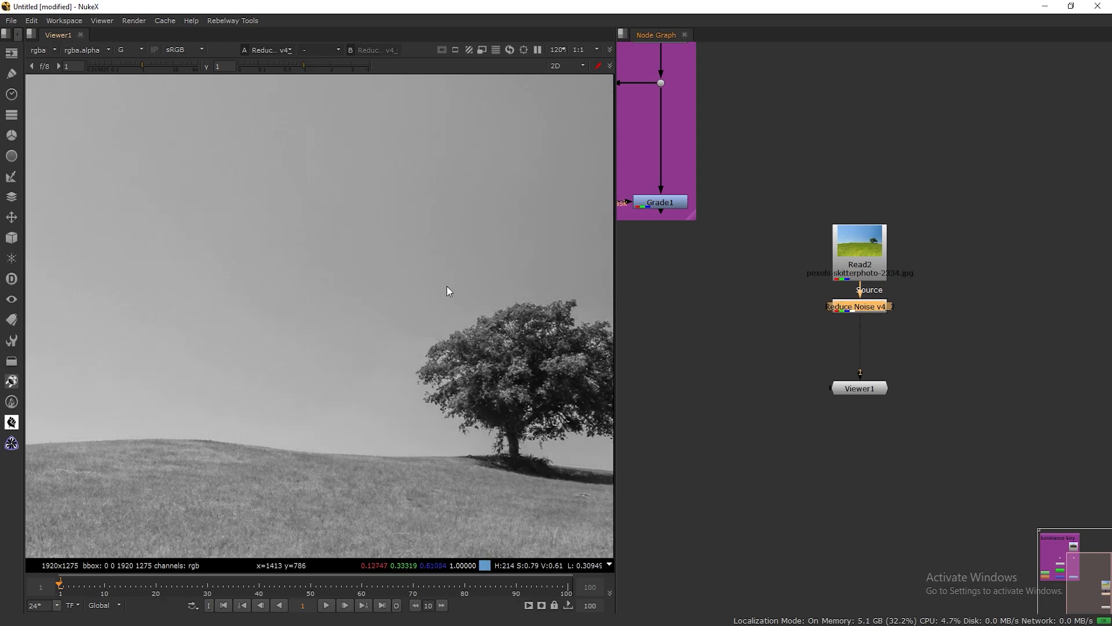
pyautogui.press('b')
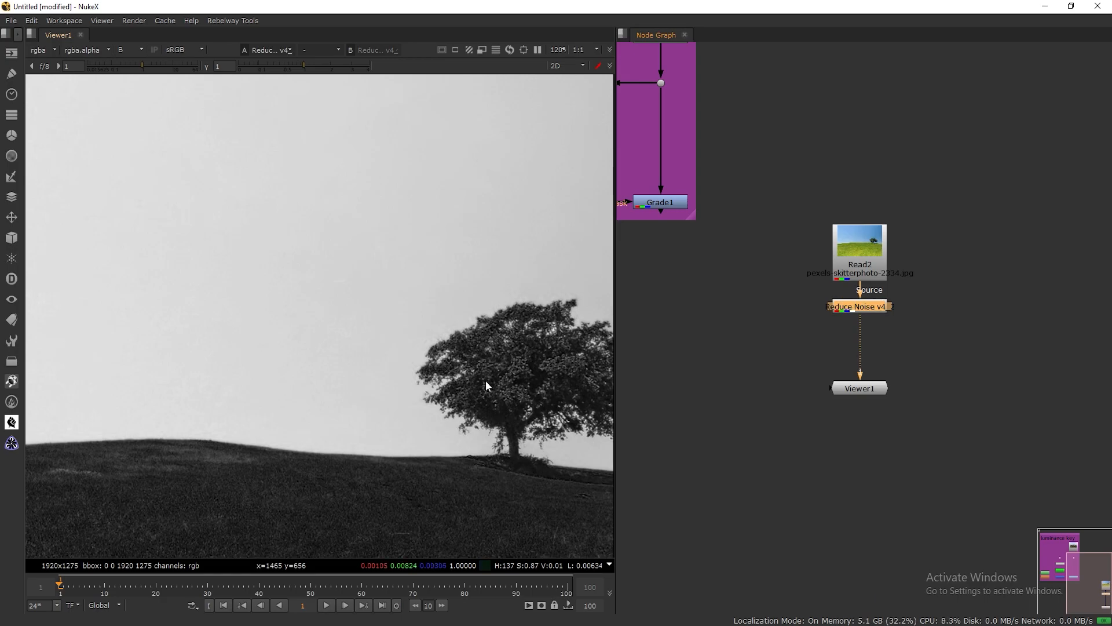
pyautogui.scroll(4, 486, 380)
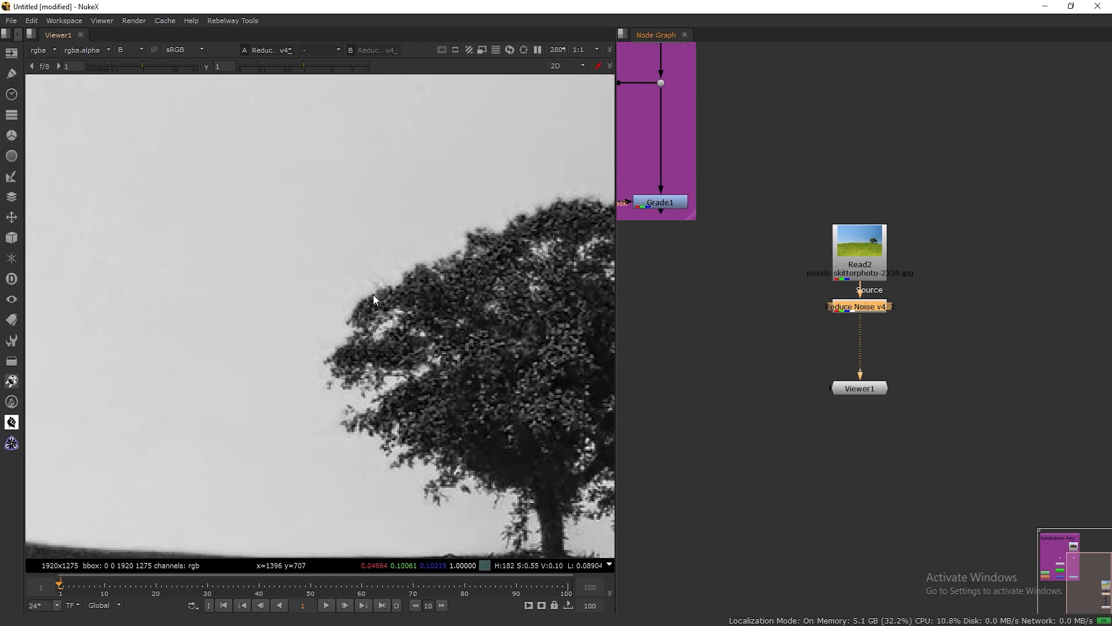
pyautogui.press('f')
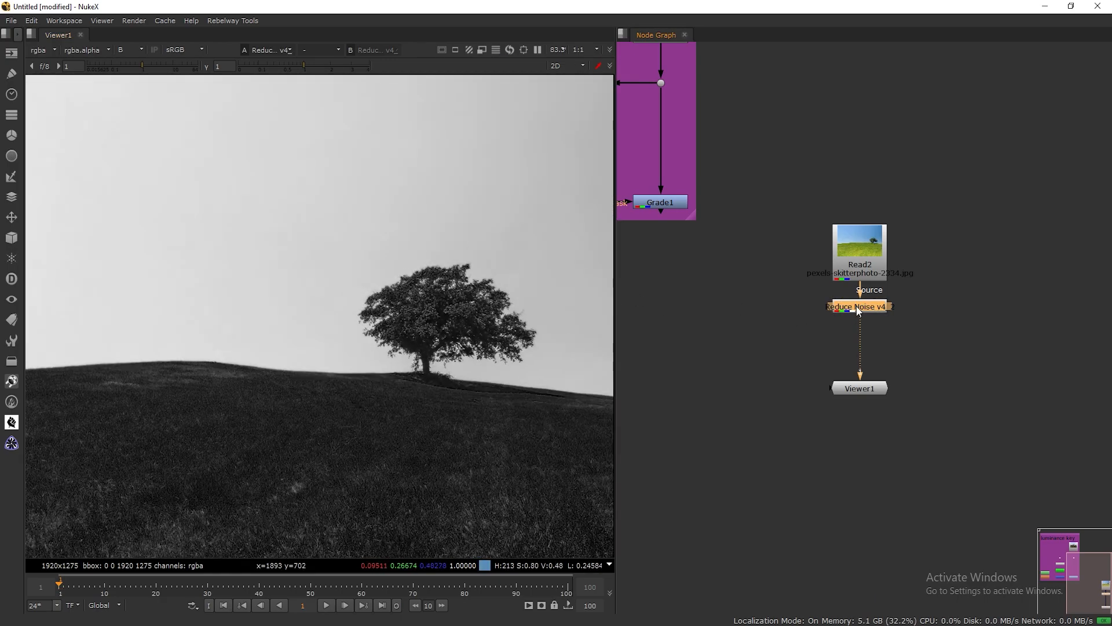
pyautogui.press('g')
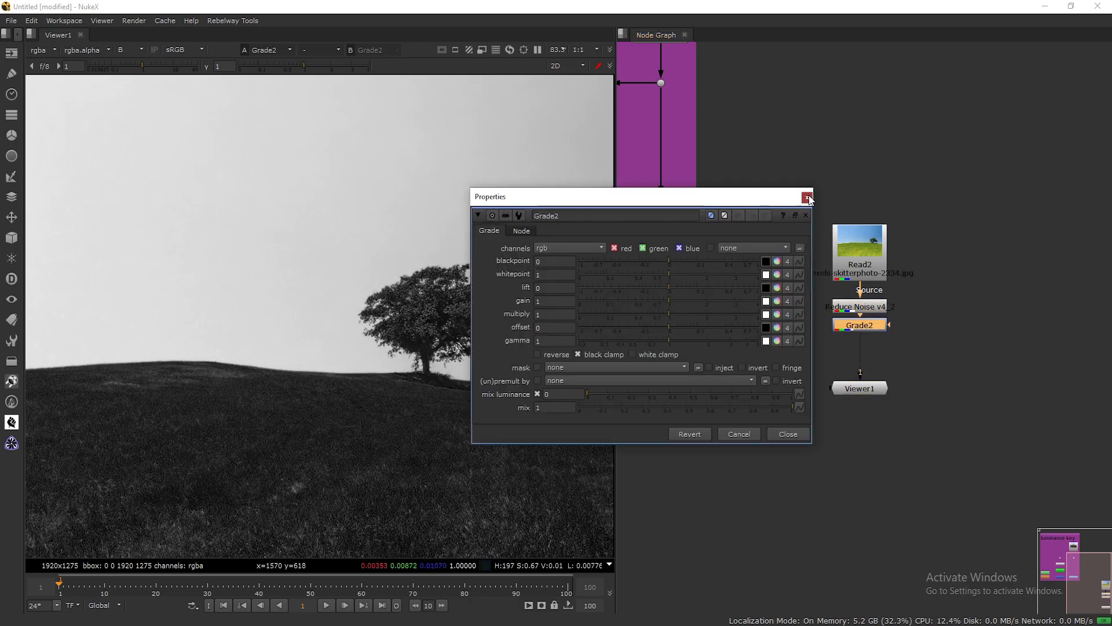
pyautogui.click(807, 198)
pyautogui.press('Delete')
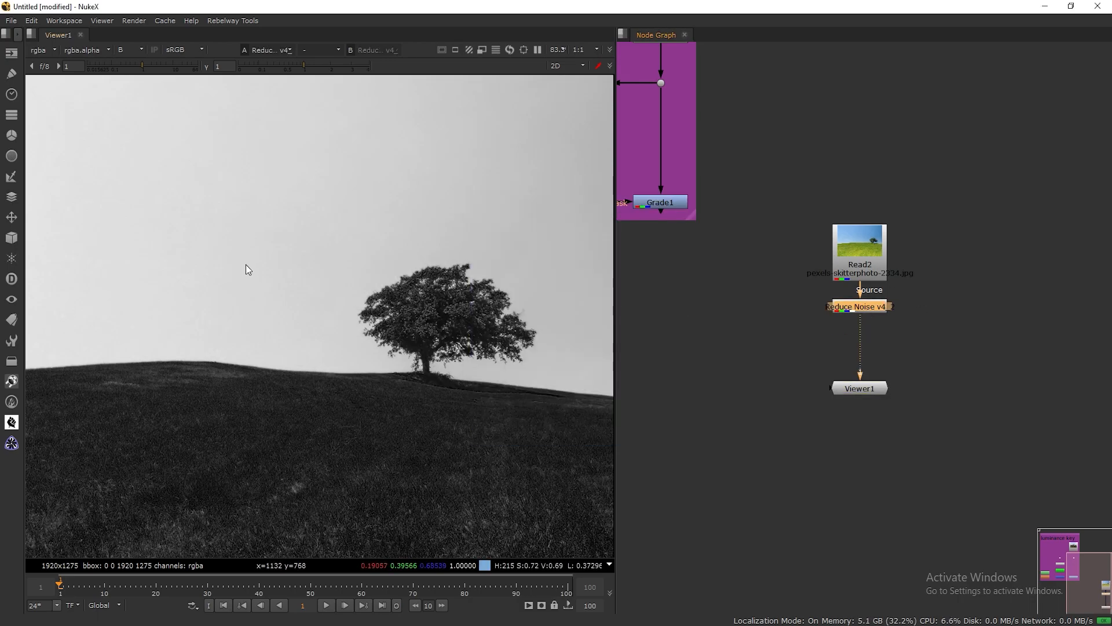
# Return the hill photo to full colour and space the Read and Viewer nodes further from the Reduce Noise node.
pyautogui.press('b')
pyautogui.scroll(9, 341, 298)
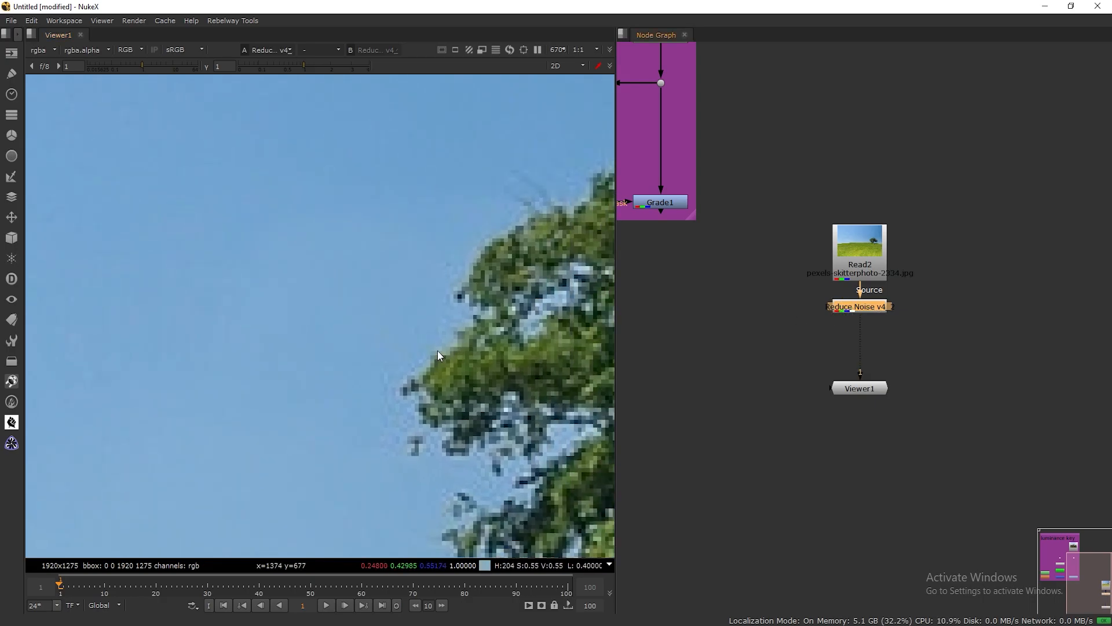
pyautogui.press('f')
pyautogui.click(863, 247)
pyautogui.moveTo(863, 247); pyautogui.dragTo(863, 230)
pyautogui.moveTo(874, 394); pyautogui.dragTo(874, 427)
# Add a Keyer node after the hill photo's Reduce Noise node, leaving a gap between the two.
pyautogui.click(860, 300)
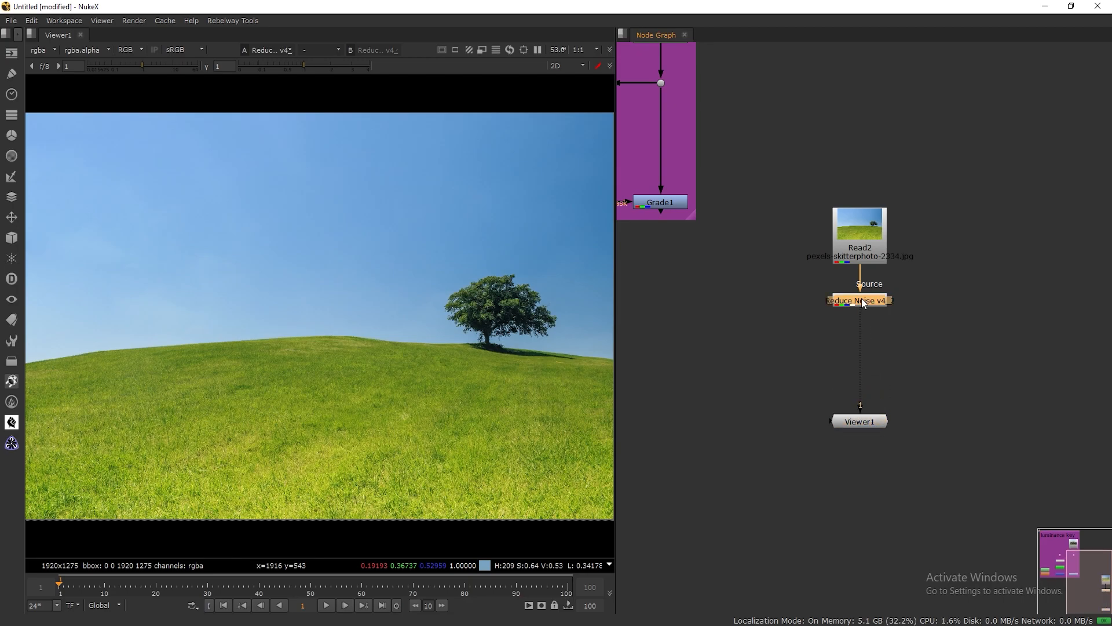
pyautogui.press('Tab')
pyautogui.write('key')
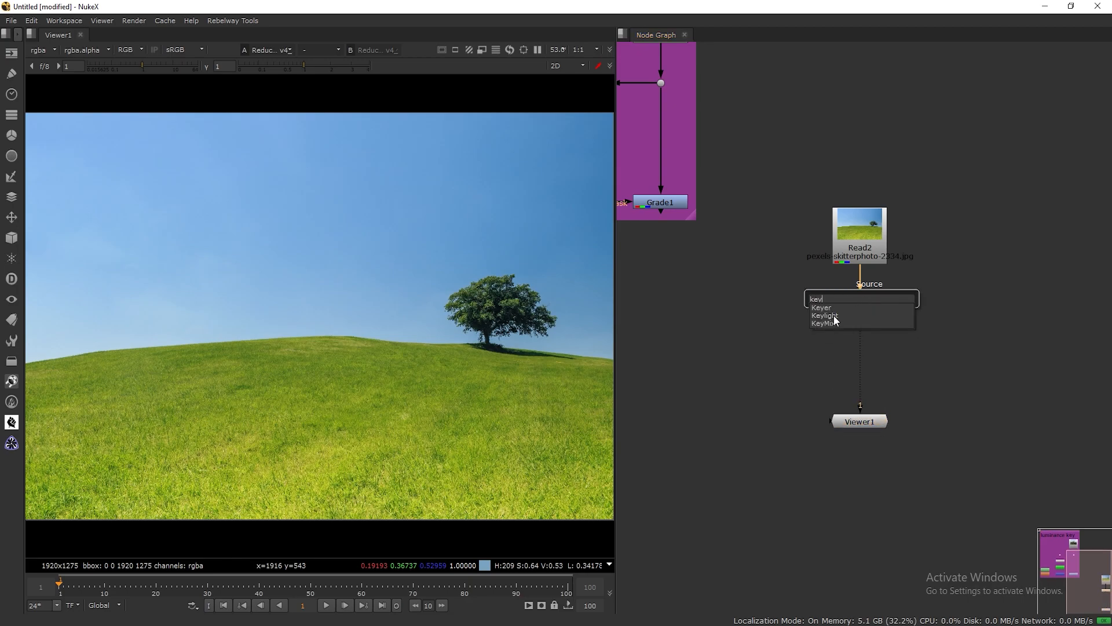
pyautogui.press('Return')
pyautogui.moveTo(873, 322); pyautogui.dragTo(874, 336)
pyautogui.moveTo(636, 254); pyautogui.dragTo(751, 286)
pyautogui.moveTo(909, 329); pyautogui.dragTo(1037, 250, button='middle')
pyautogui.moveTo(798, 288); pyautogui.dragTo(863, 257)
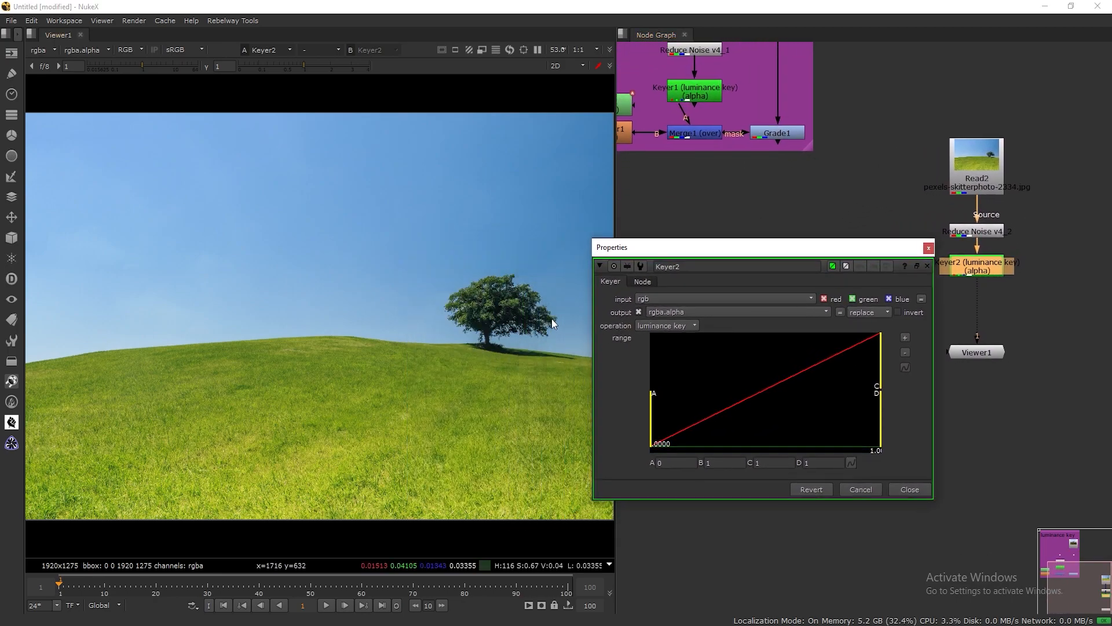
# Set the new Keyer's operation to blue keyer and display its alpha channel.
pyautogui.click(664, 326)
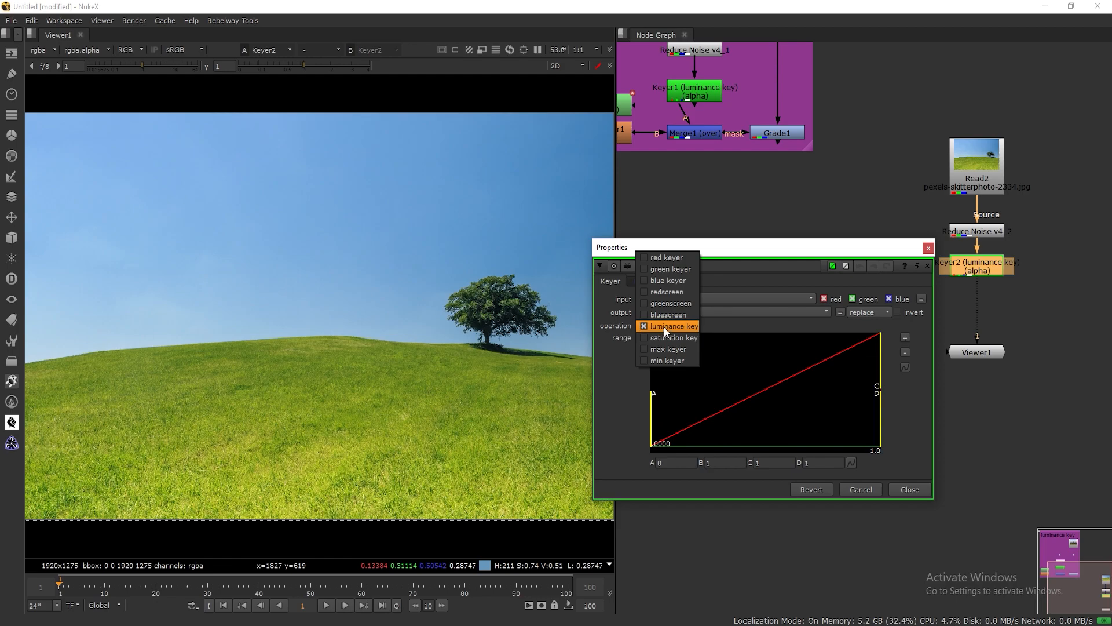
pyautogui.click(663, 280)
pyautogui.moveTo(694, 247); pyautogui.dragTo(725, 221)
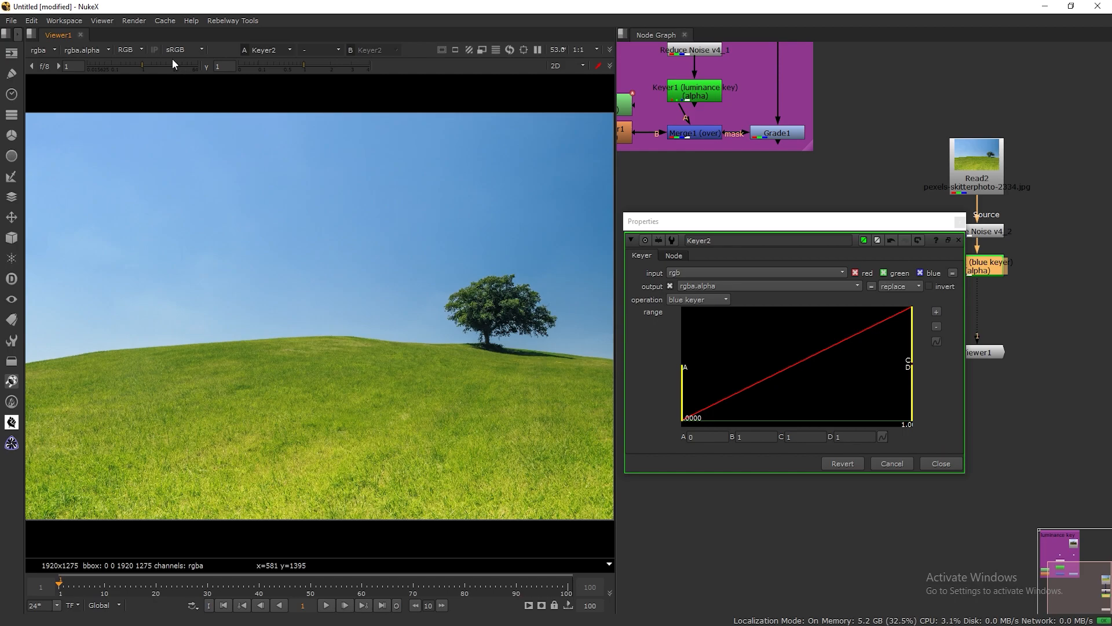
pyautogui.click(129, 50)
pyautogui.click(144, 92)
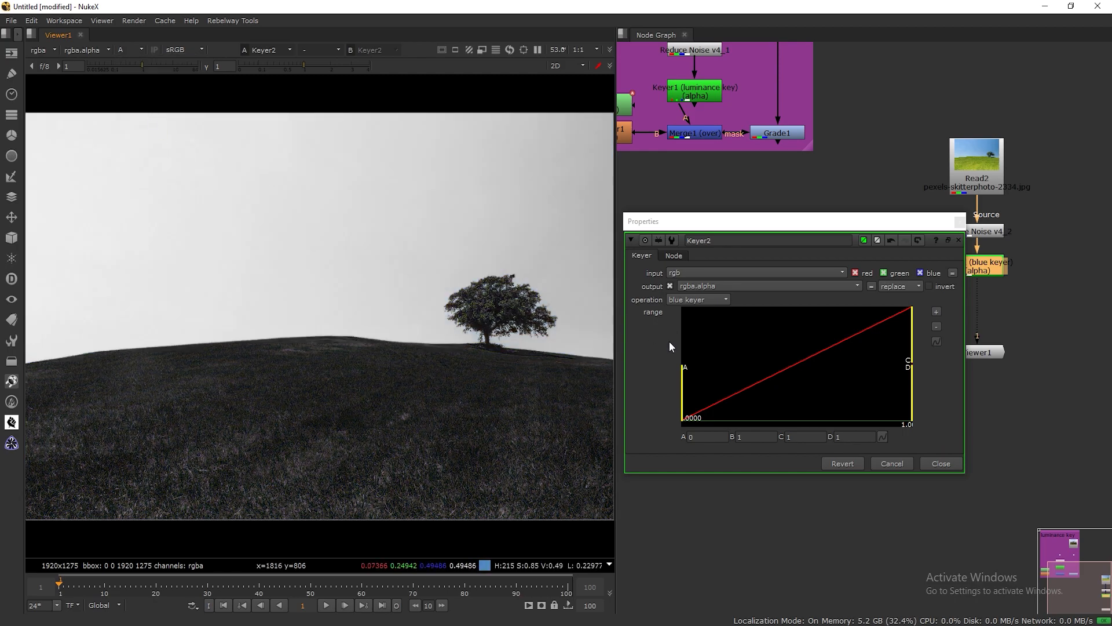
# Set the blue keyer's range to about 0.131 for A and about 0.747 for B.
pyautogui.moveTo(684, 376); pyautogui.dragTo(755, 375)
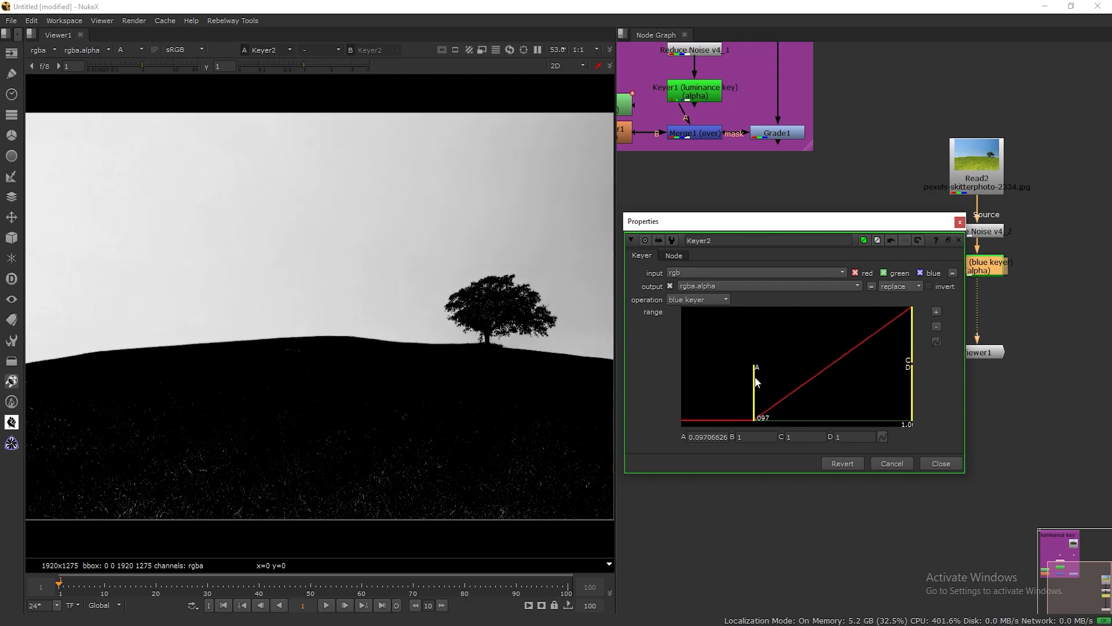
pyautogui.moveTo(909, 346); pyautogui.dragTo(881, 355)
pyautogui.moveTo(757, 373); pyautogui.dragTo(768, 375)
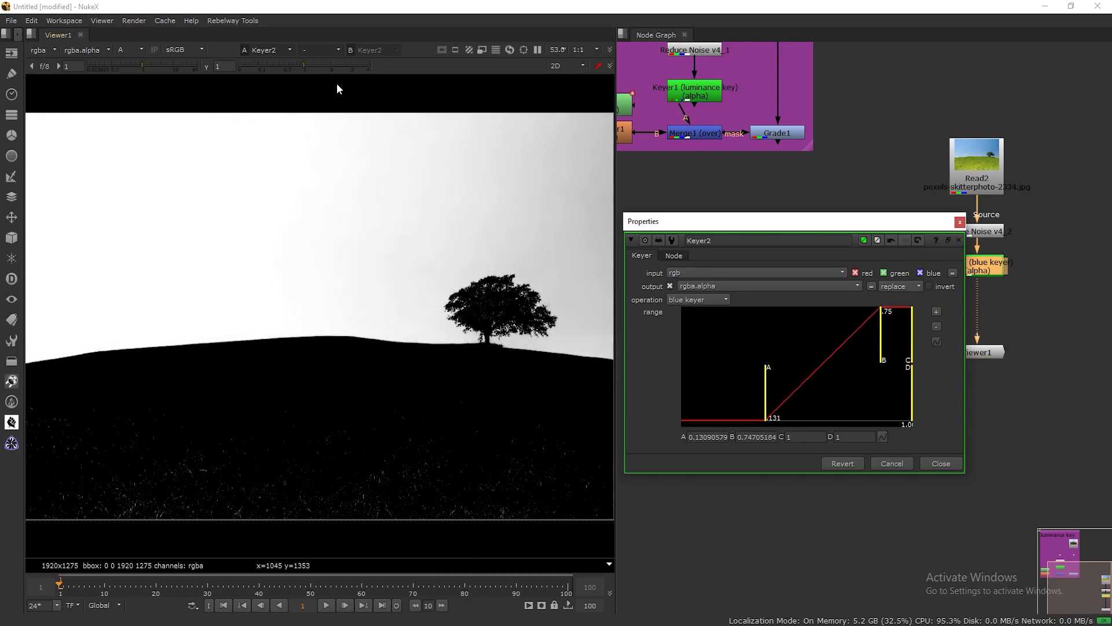
# Check the matte at viewer gamma 0.1, set the keyer's B to about 0.388 and A to about 0.144, and reset the gamma.
pyautogui.moveTo(302, 67); pyautogui.dragTo(258, 64)
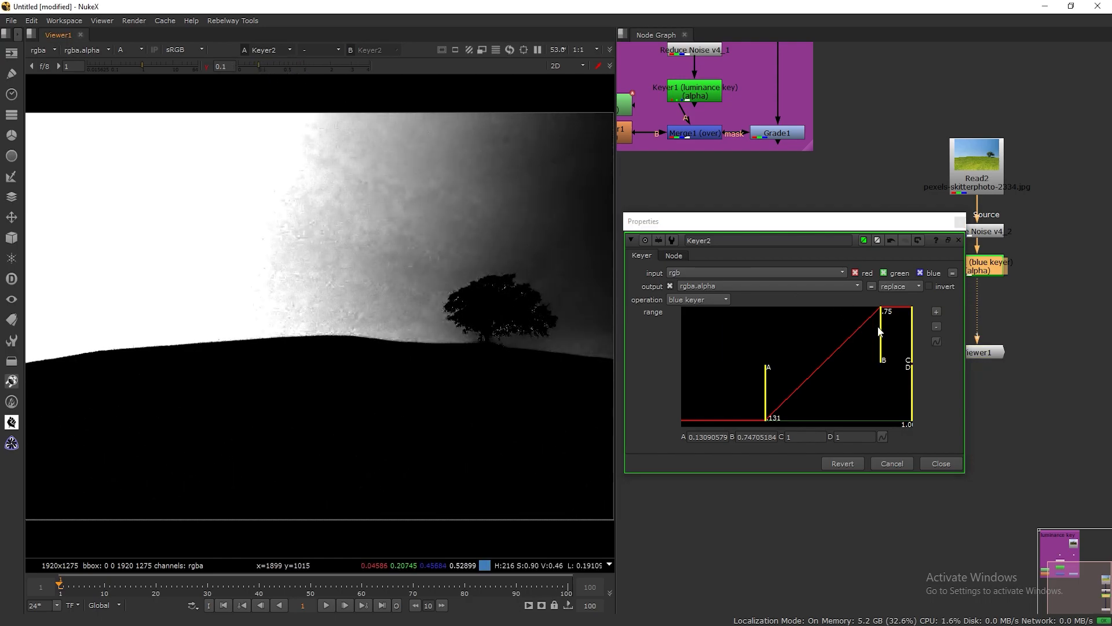
pyautogui.moveTo(881, 330); pyautogui.dragTo(833, 328)
pyautogui.moveTo(261, 199); pyautogui.dragTo(311, 241)
pyautogui.moveTo(829, 337); pyautogui.dragTo(820, 339)
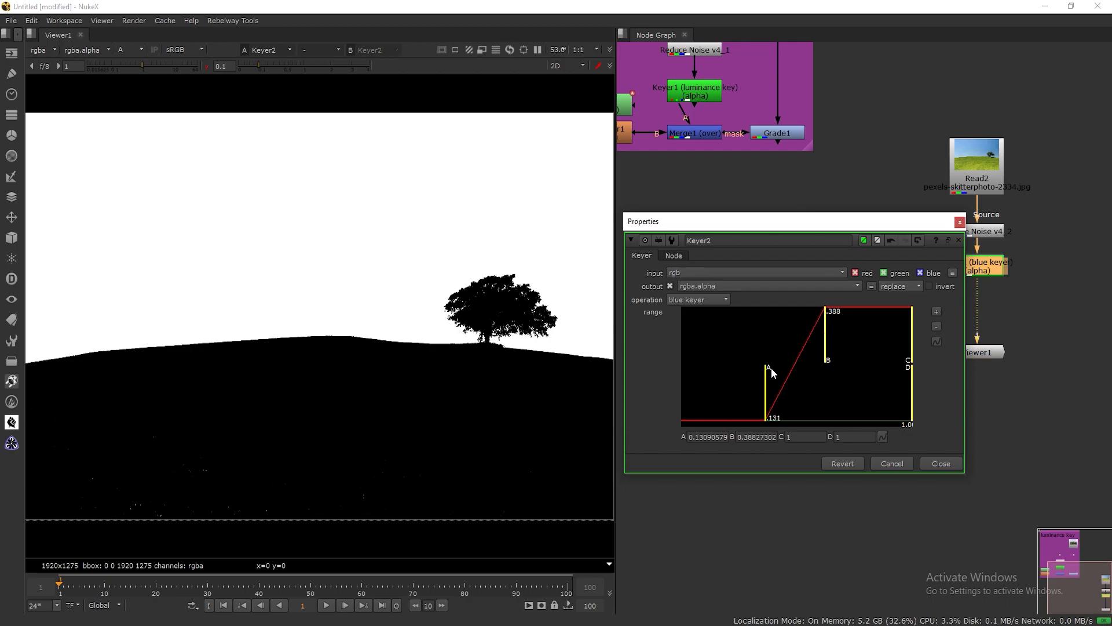
pyautogui.click(207, 67)
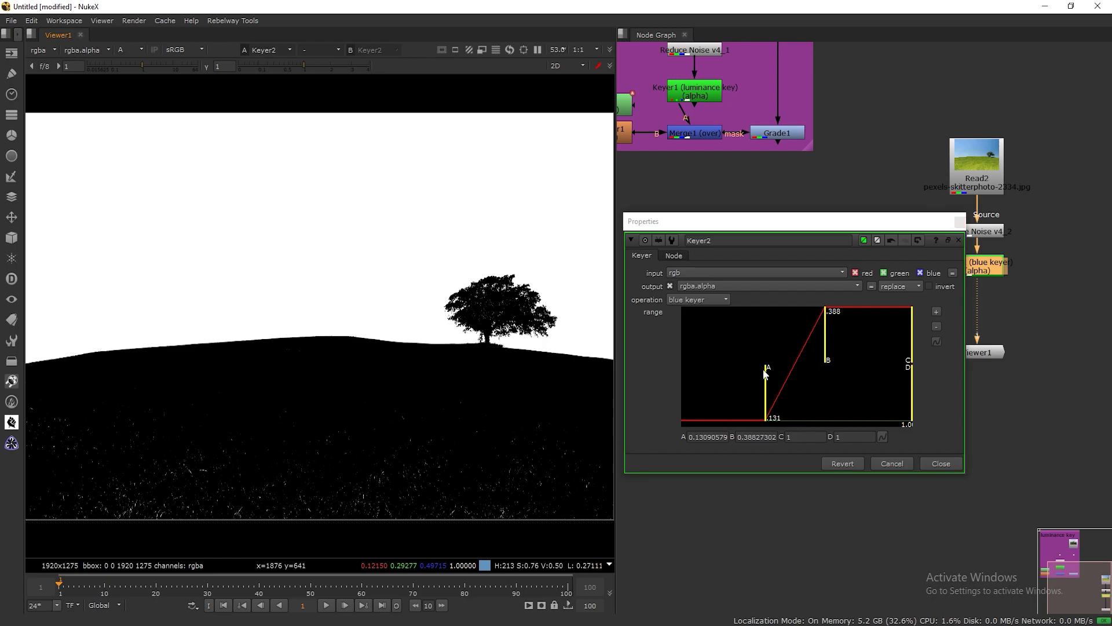
pyautogui.click(959, 221)
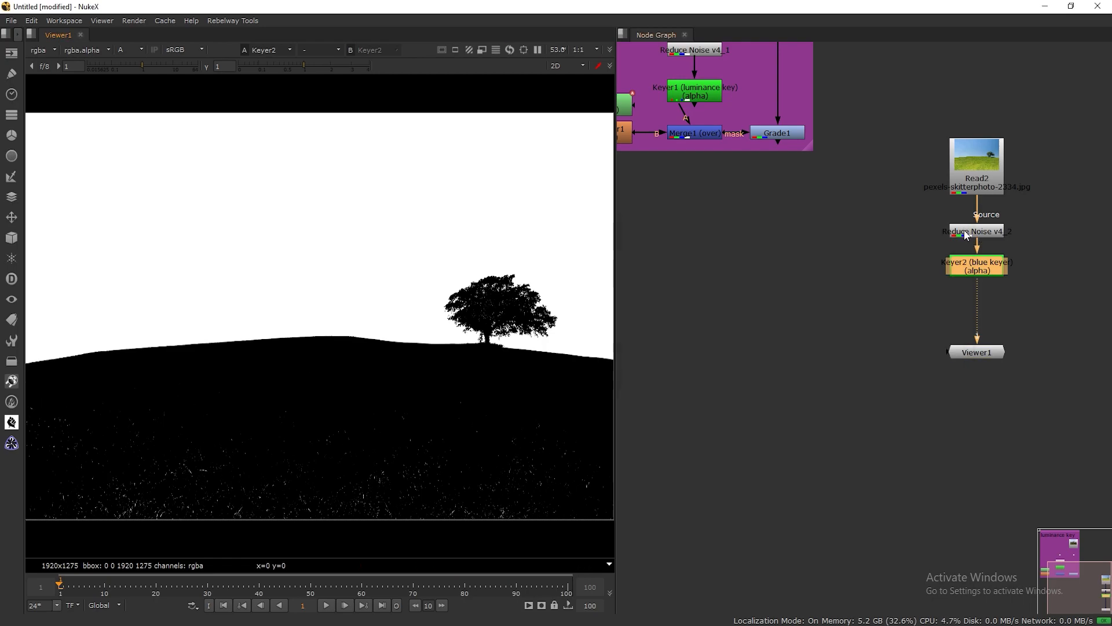
# Add an unconnected Roto node beside the blue keyer, with the whole image frame in view.
pyautogui.click(870, 278)
pyautogui.press('o')
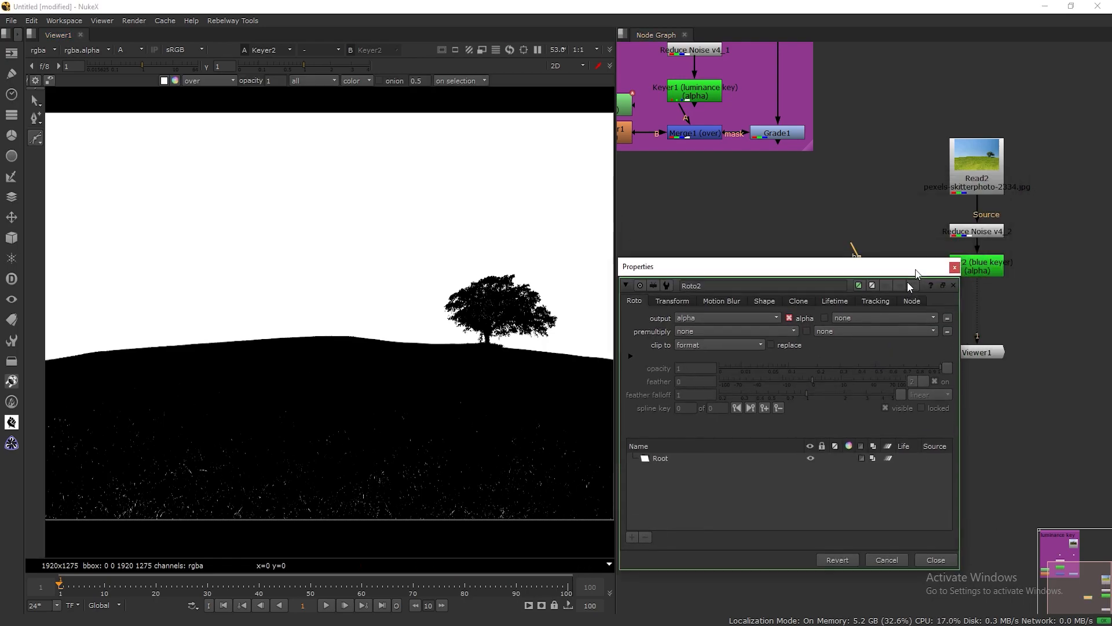
pyautogui.moveTo(873, 278); pyautogui.dragTo(882, 262)
pyautogui.moveTo(826, 321); pyautogui.dragTo(847, 313)
pyautogui.scroll(-2, 281, 303)
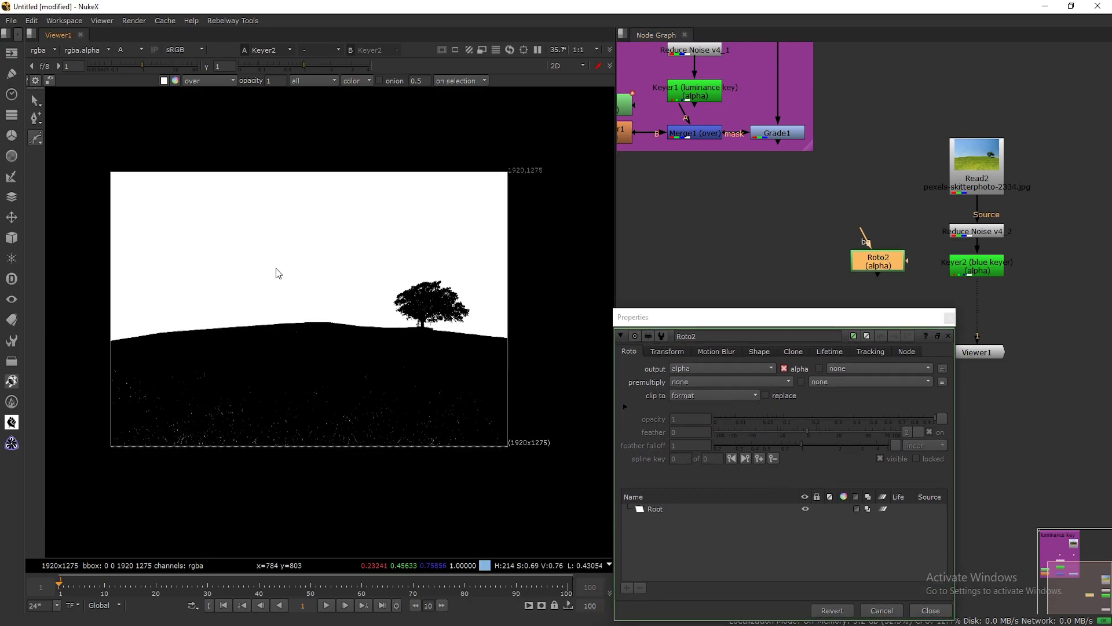
# Draw a closed Bezier shape over the grassy hill, following the horizon and extending beyond the frame's side and lower edges.
pyautogui.click(36, 138)
pyautogui.click(69, 138)
pyautogui.click(91, 334)
pyautogui.click(141, 325)
pyautogui.click(216, 322)
pyautogui.click(296, 306)
pyautogui.click(355, 307)
pyautogui.click(410, 317)
pyautogui.click(466, 317)
pyautogui.click(525, 326)
pyautogui.click(566, 435)
pyautogui.moveTo(567, 513); pyautogui.dragTo(527, 522)
pyautogui.click(235, 517)
pyautogui.click(110, 494)
pyautogui.click(74, 415)
pyautogui.click(91, 335)
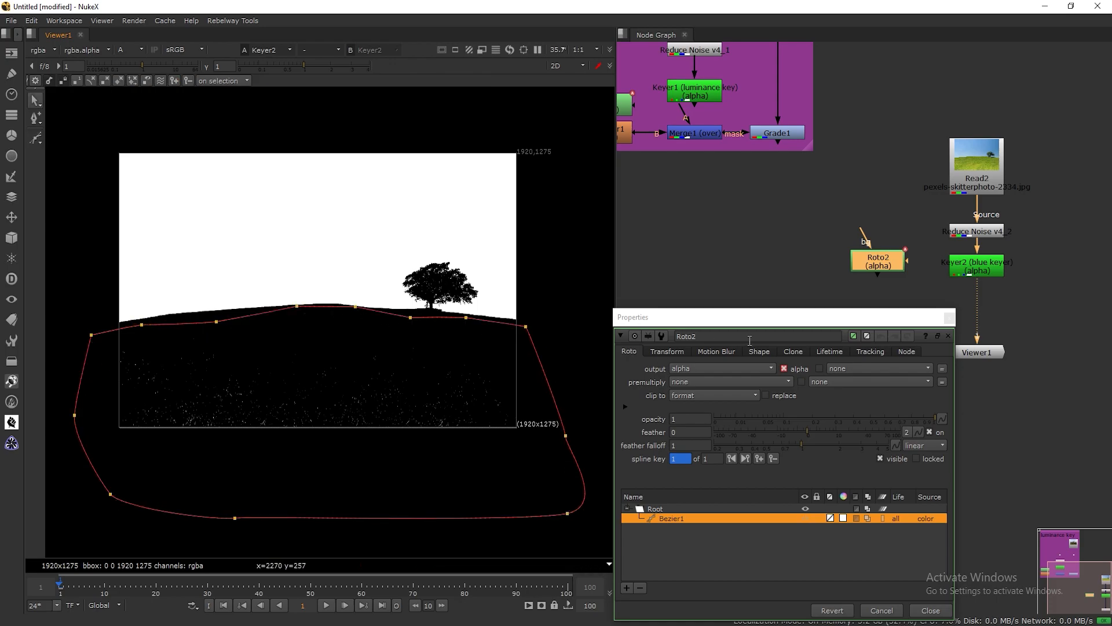
pyautogui.moveTo(778, 322); pyautogui.dragTo(590, 277)
pyautogui.click(761, 273)
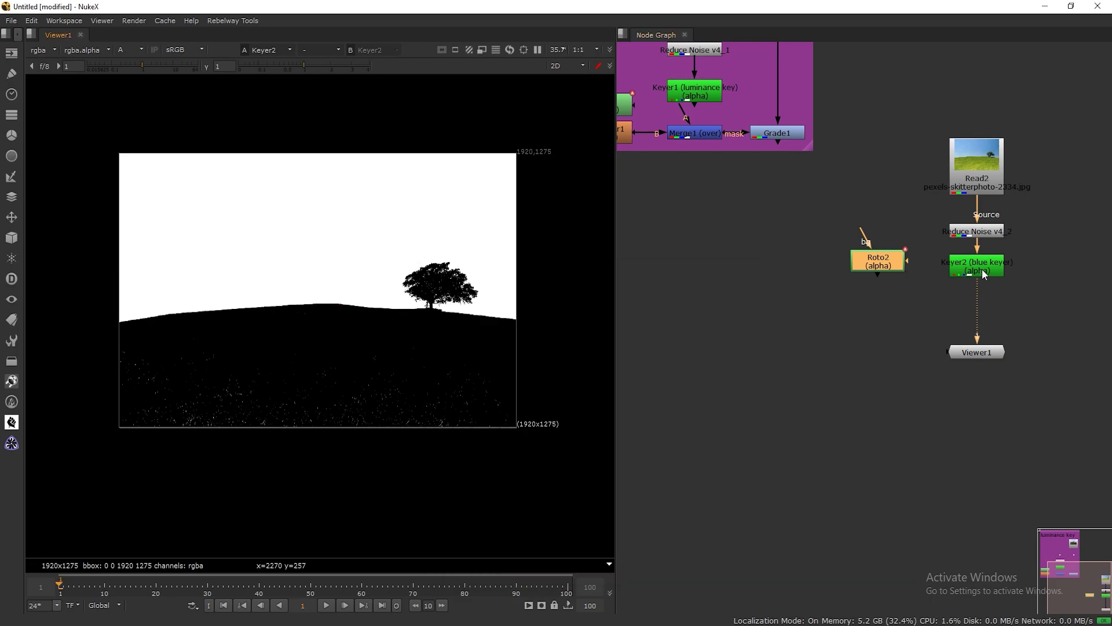
# Merge the blue keyer as input A with the Roto as input B, and tidy the Roto and Viewer nodes around the Merge.
pyautogui.click(984, 267)
pyautogui.press('m')
pyautogui.click(918, 196)
pyautogui.moveTo(1064, 267); pyautogui.dragTo(895, 261)
pyautogui.moveTo(895, 262); pyautogui.dragTo(887, 302)
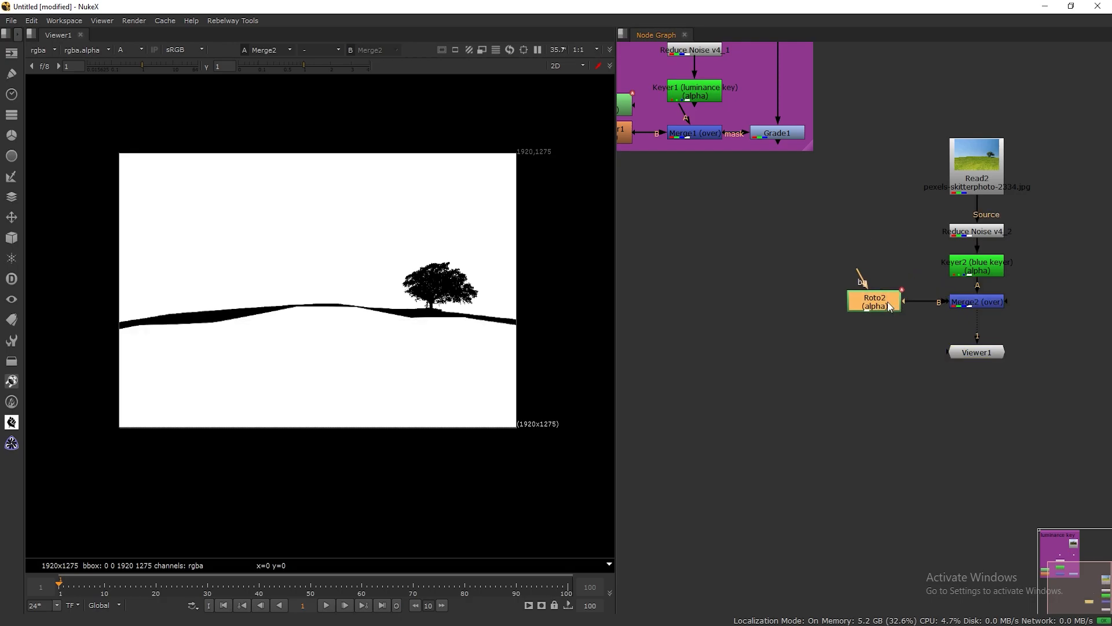
pyautogui.moveTo(962, 319); pyautogui.dragTo(851, 346, button='middle')
pyautogui.moveTo(852, 350); pyautogui.dragTo(857, 374)
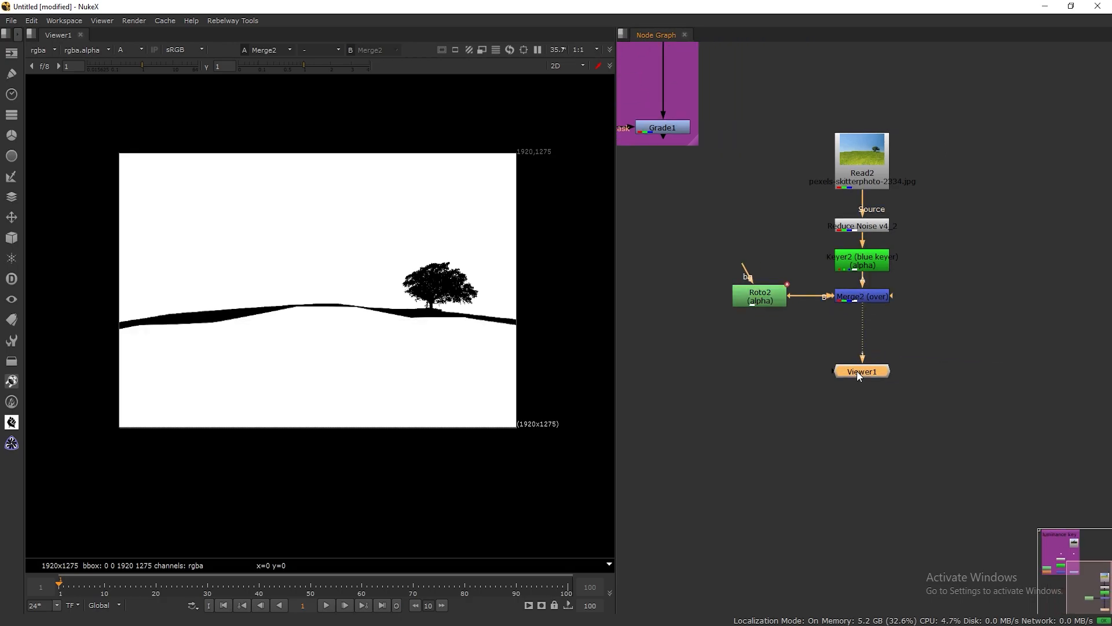
pyautogui.moveTo(765, 308); pyautogui.dragTo(779, 307)
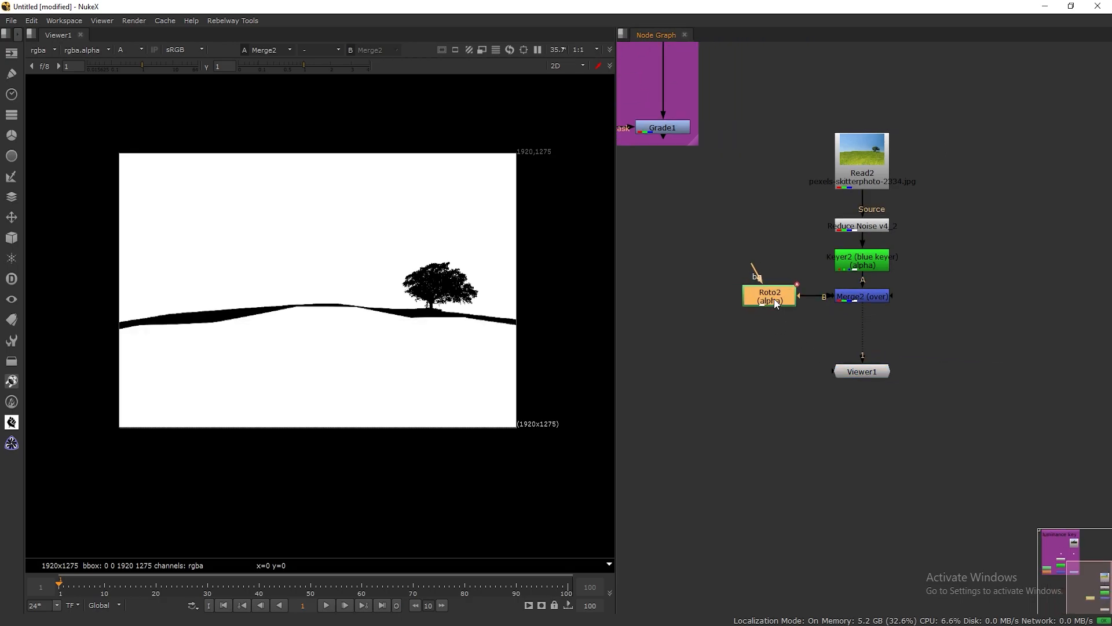
# Set the Merge operation to max and invert the blue keyer's output.
pyautogui.doubleClick(864, 297)
pyautogui.click(666, 227)
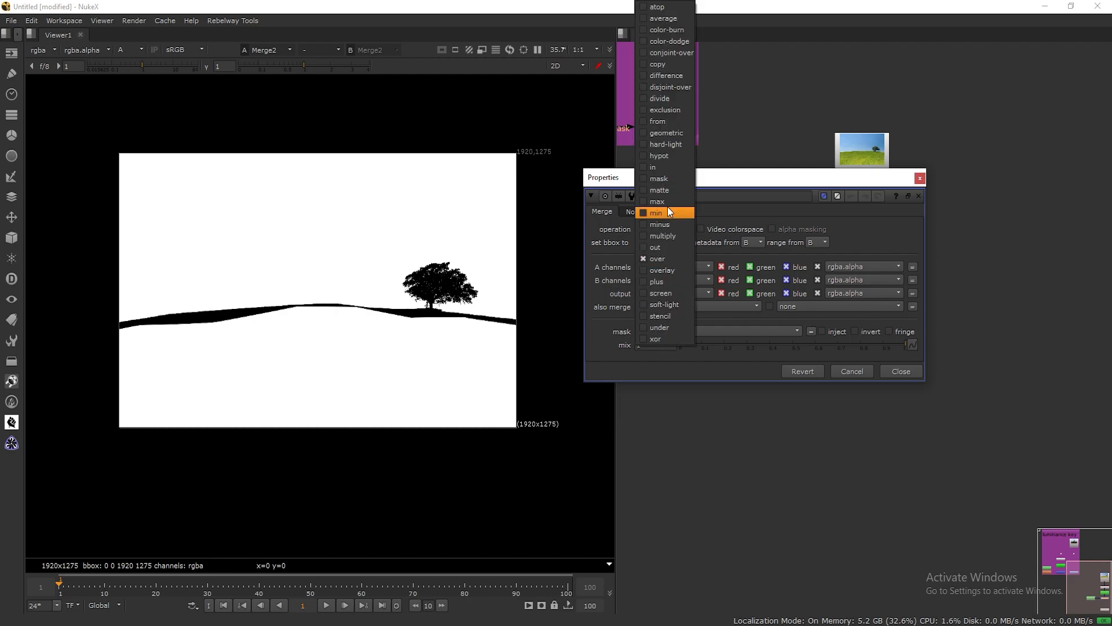
pyautogui.click(666, 202)
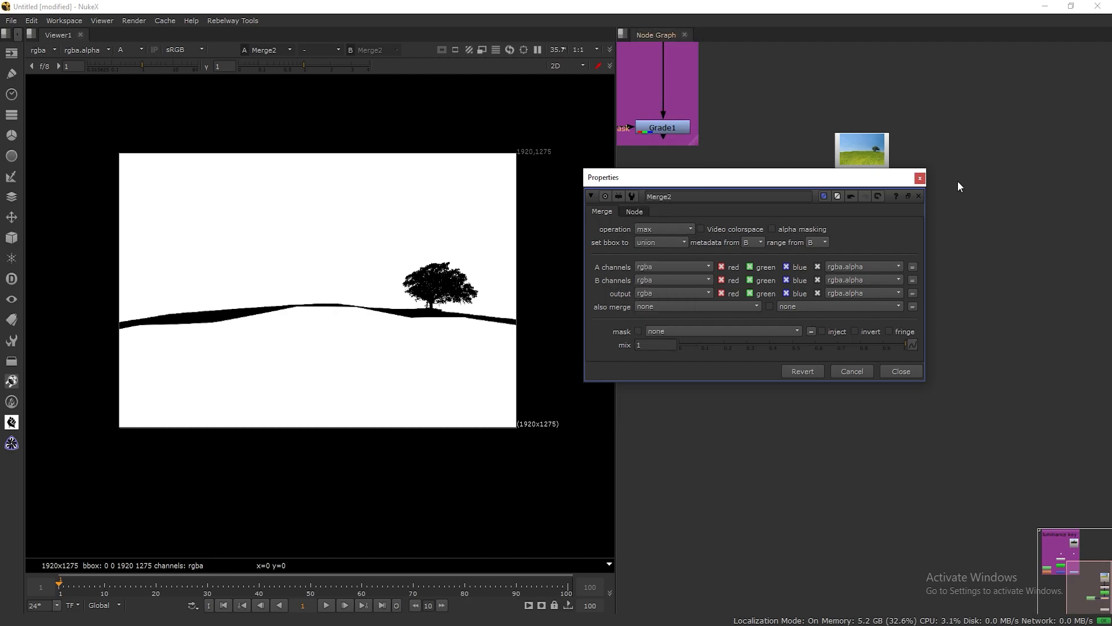
pyautogui.click(920, 178)
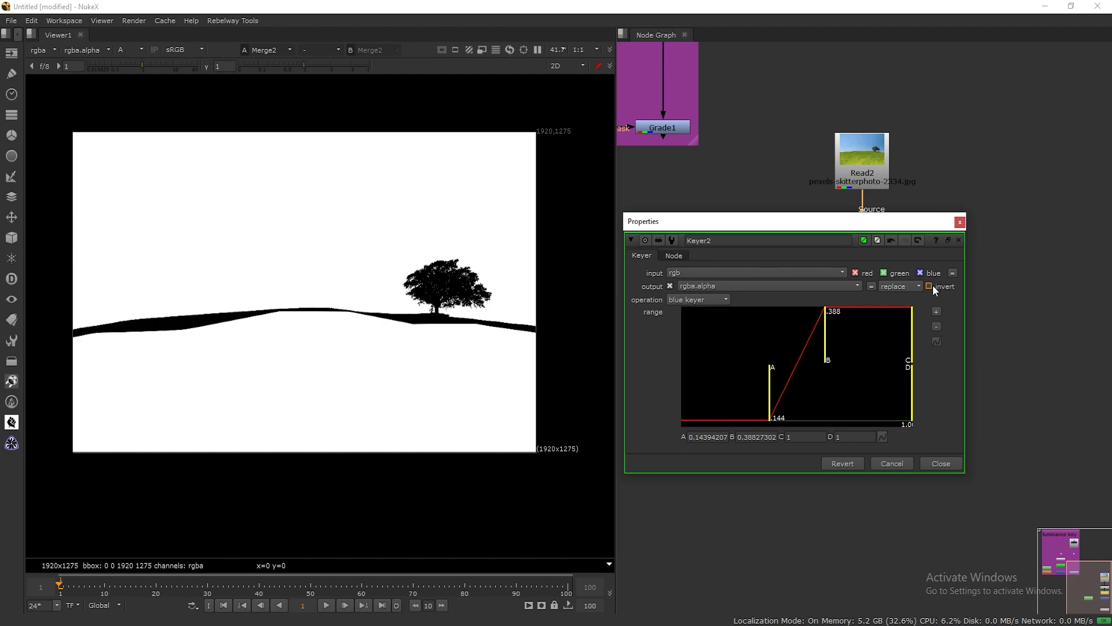
pyautogui.click(933, 285)
pyautogui.click(959, 222)
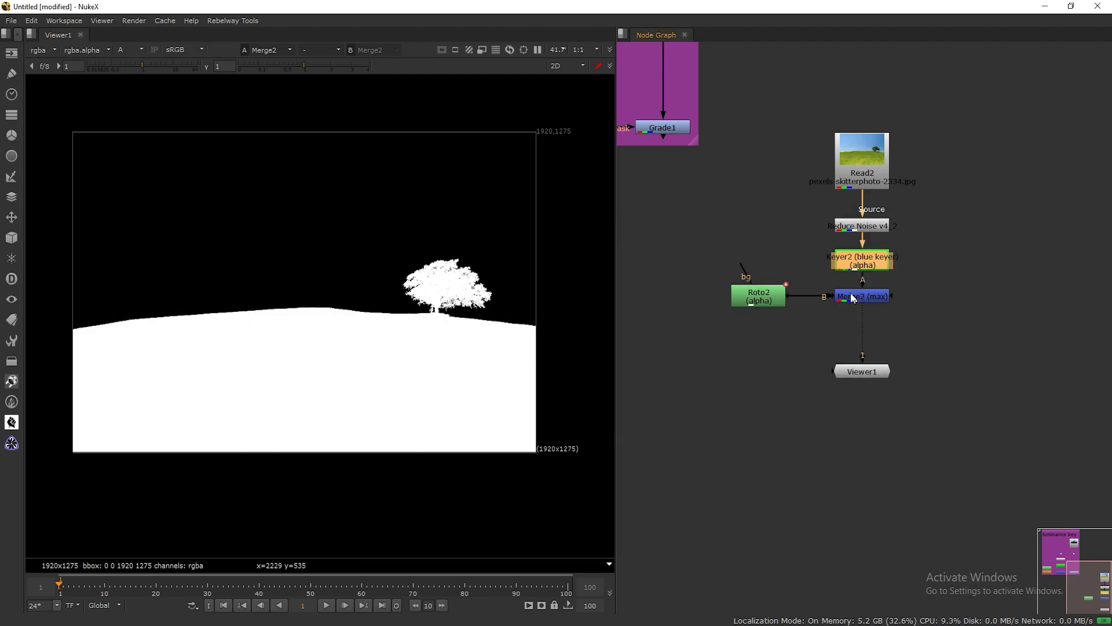
# Try the over operation on the Merge node that combines the keyer and roto mattes.
pyautogui.click(752, 295)
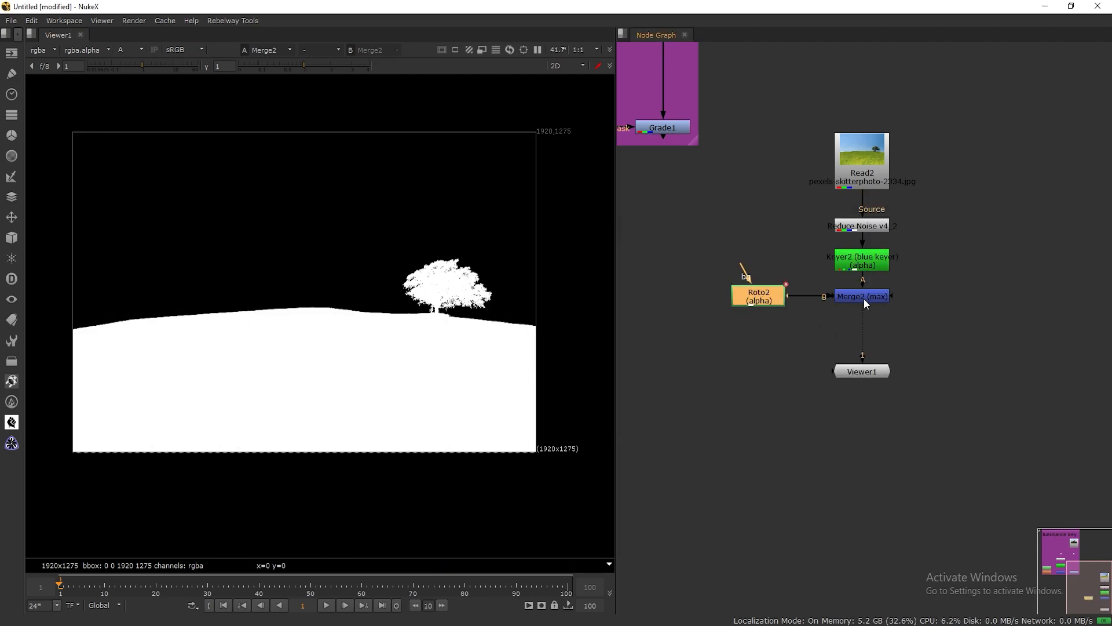
pyautogui.doubleClick(879, 295)
pyautogui.click(669, 228)
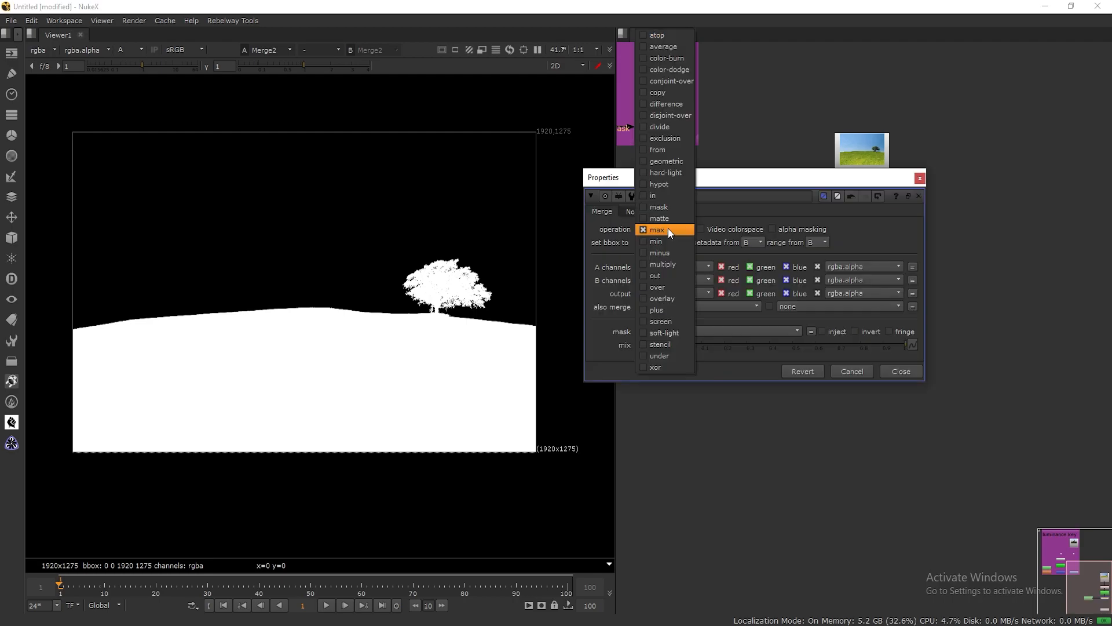
pyautogui.click(669, 287)
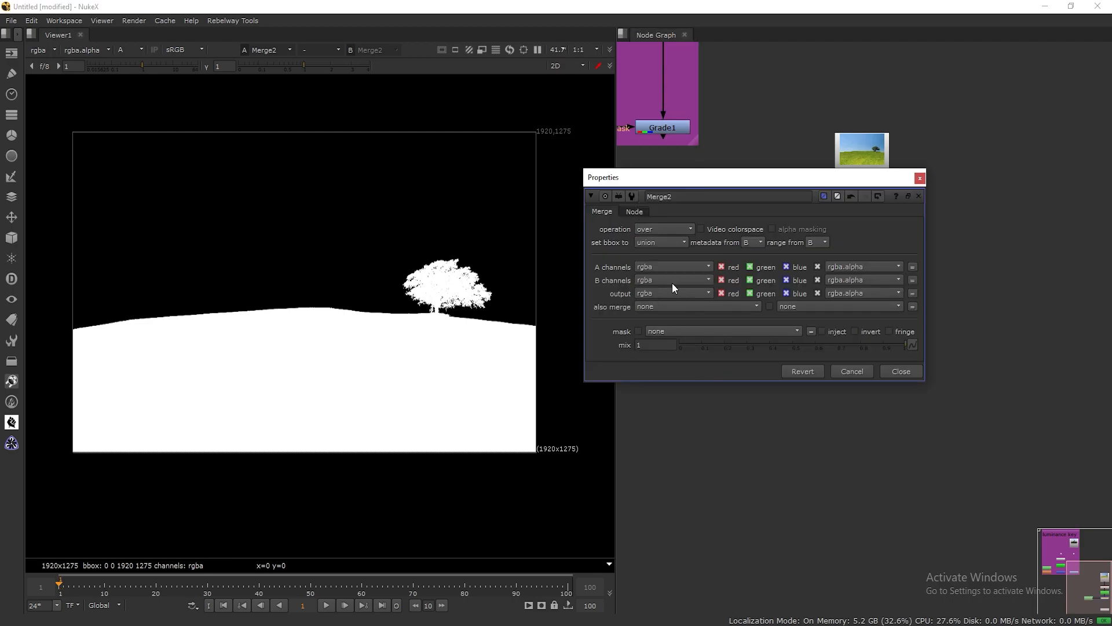
pyautogui.click(920, 178)
pyautogui.click(872, 296)
pyautogui.doubleClick(874, 263)
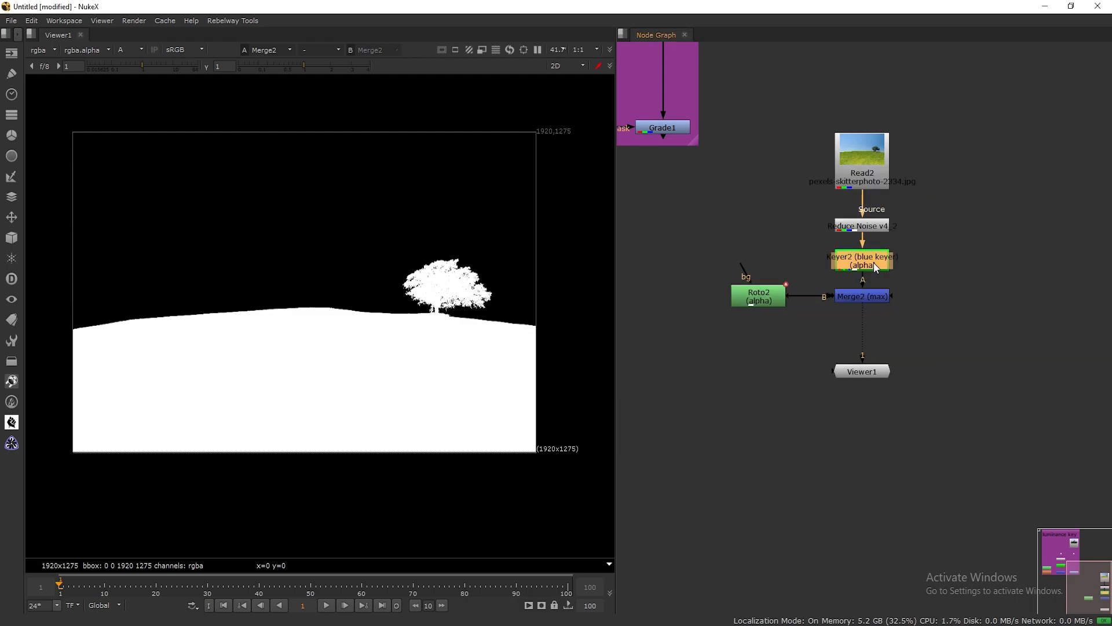
pyautogui.click(957, 240)
# Offset the hill photo's Read node from the keying branch and route their connection through two dots at a right angle.
pyautogui.moveTo(709, 262); pyautogui.dragTo(873, 315)
pyautogui.moveTo(867, 376); pyautogui.dragTo(865, 431)
pyautogui.moveTo(963, 348); pyautogui.dragTo(922, 383, button='middle')
pyautogui.moveTo(821, 209); pyautogui.dragTo(938, 174)
pyautogui.keyDown('ctrl'); pyautogui.click(819, 220); pyautogui.keyUp('ctrl')
pyautogui.keyDown('ctrl'); pyautogui.moveTo(869, 196); pyautogui.dragTo(935, 221); pyautogui.keyUp('ctrl')
pyautogui.moveTo(819, 221); pyautogui.dragTo(820, 221)
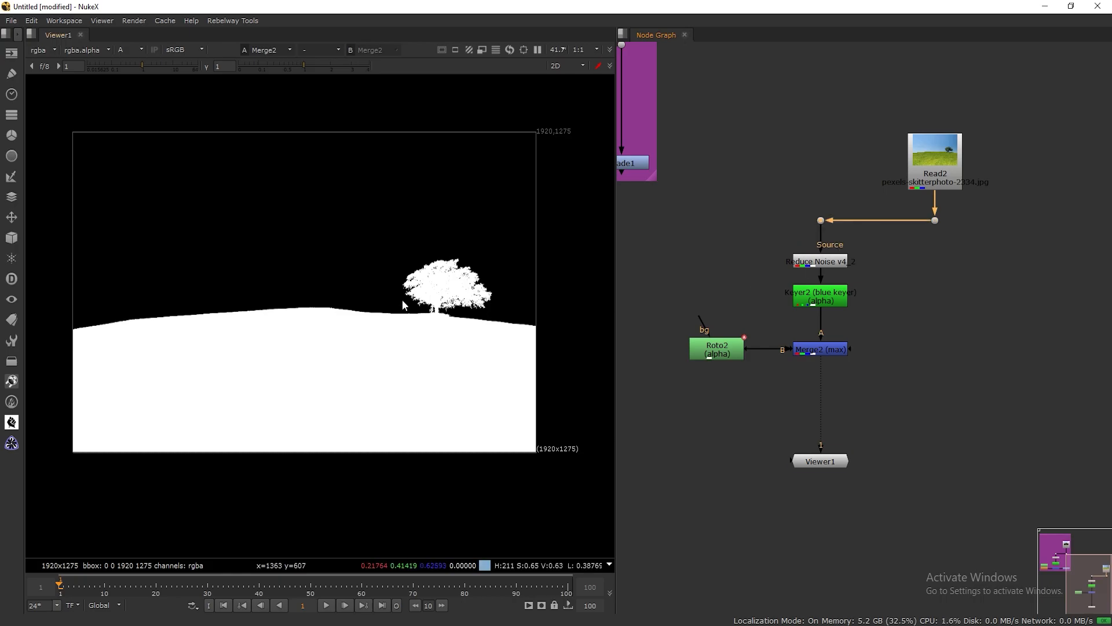
# Return to the full colour view and add a Grade node connected to the dot beneath the Read node, level with the Merge.
pyautogui.press('a')
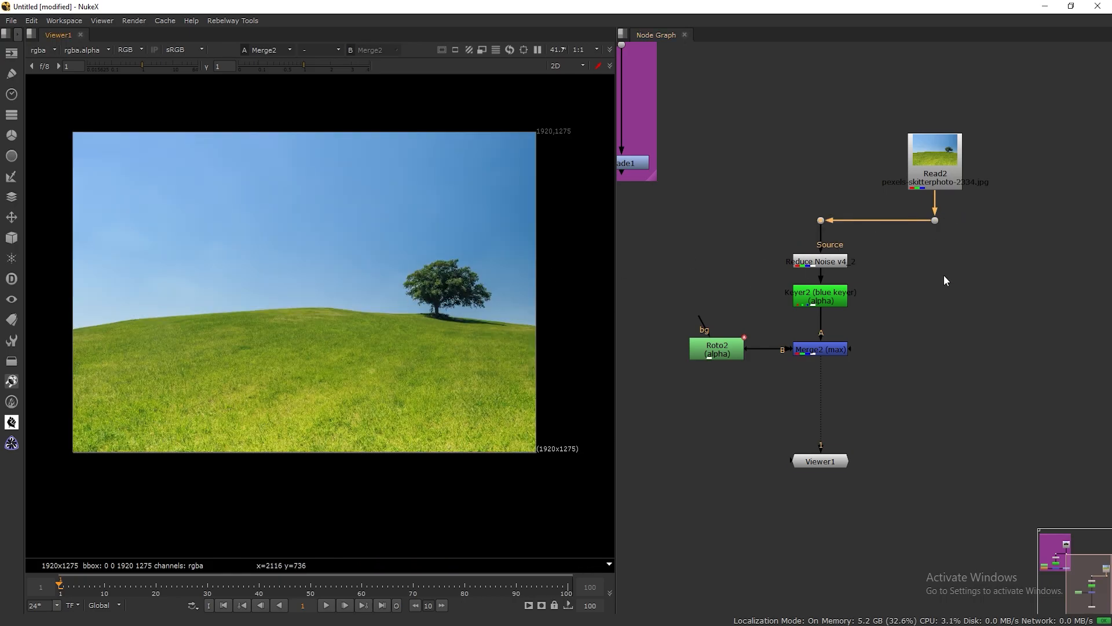
pyautogui.click(947, 293)
pyautogui.press('Tab')
pyautogui.write('gra')
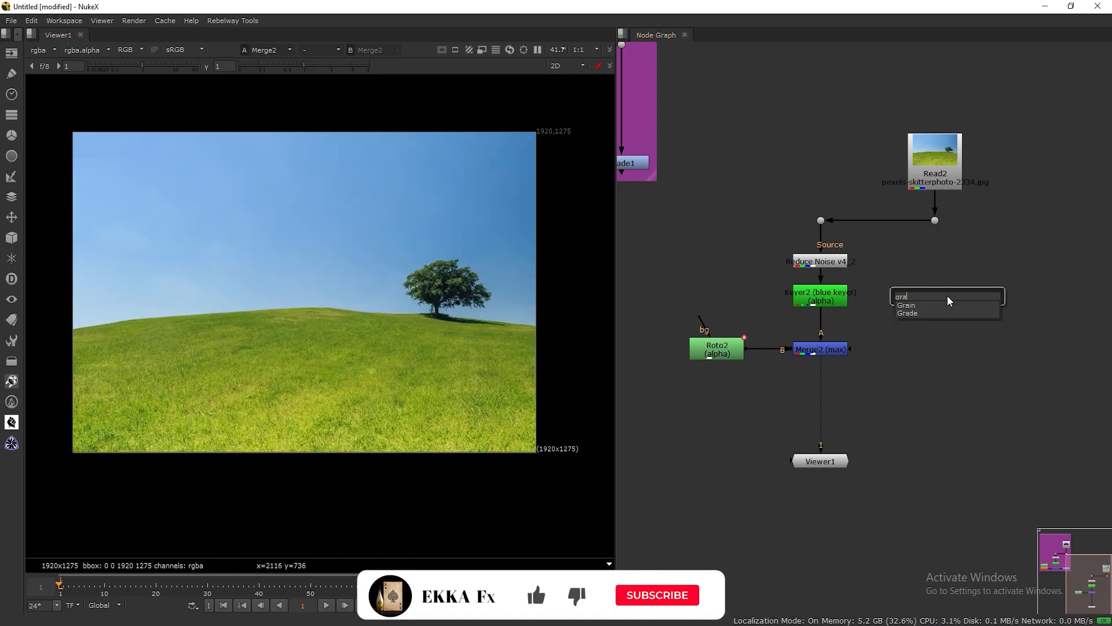
pyautogui.click(918, 313)
pyautogui.moveTo(933, 264); pyautogui.dragTo(935, 220)
pyautogui.moveTo(950, 294); pyautogui.dragTo(946, 349)
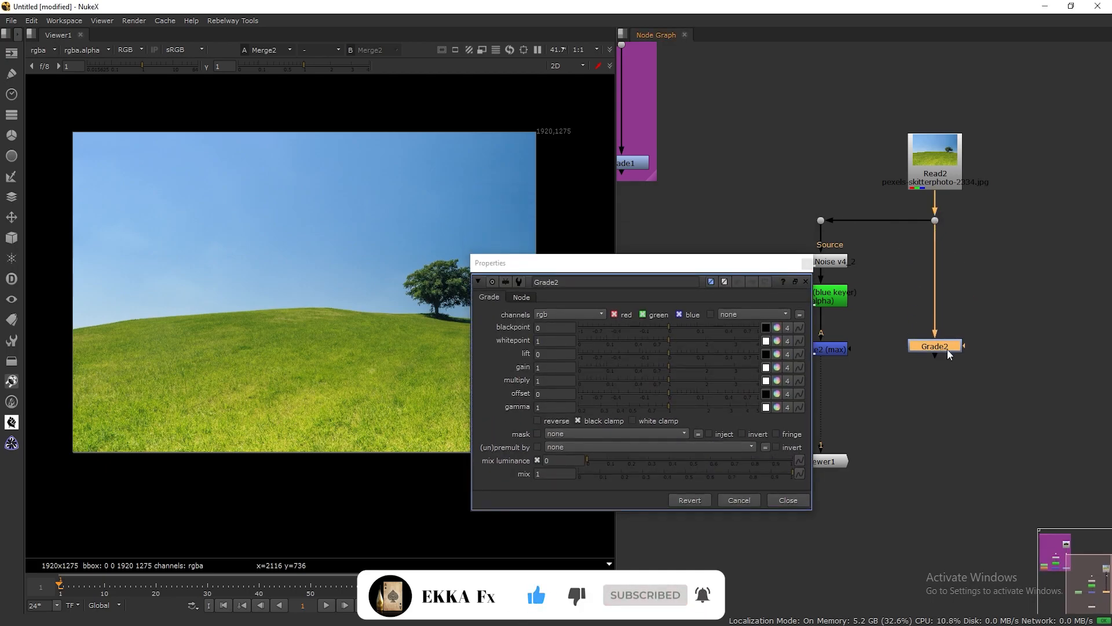
# Mask the new Grade node with the Merge matte and view the Grade's output with the Viewer node placed beneath it.
pyautogui.moveTo(986, 288); pyautogui.dragTo(836, 348)
pyautogui.moveTo(943, 345); pyautogui.dragTo(943, 349)
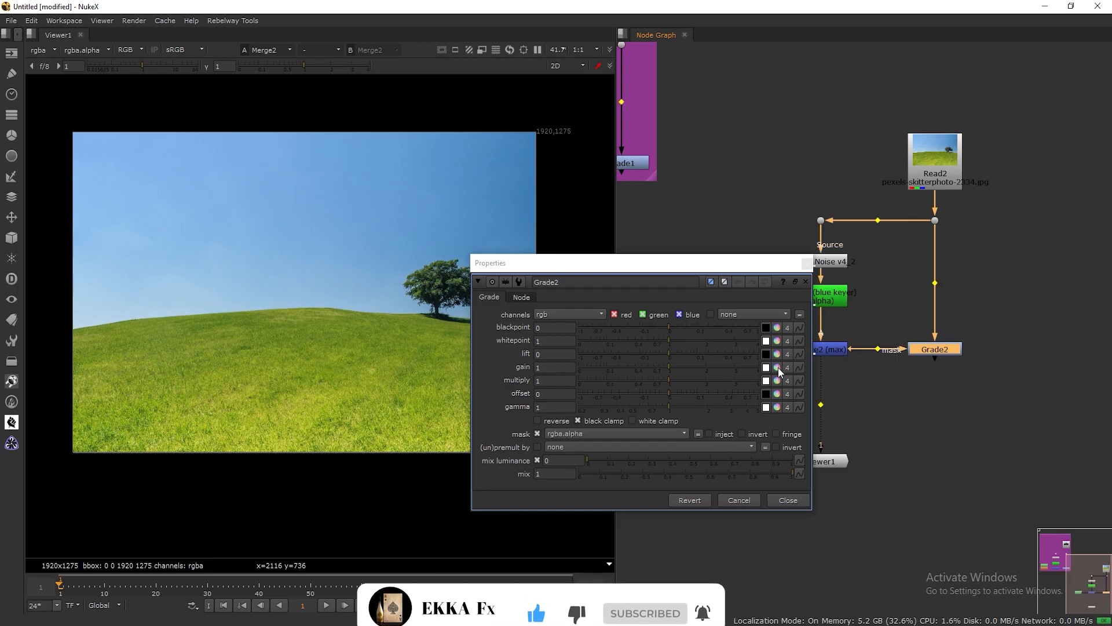
pyautogui.click(778, 407)
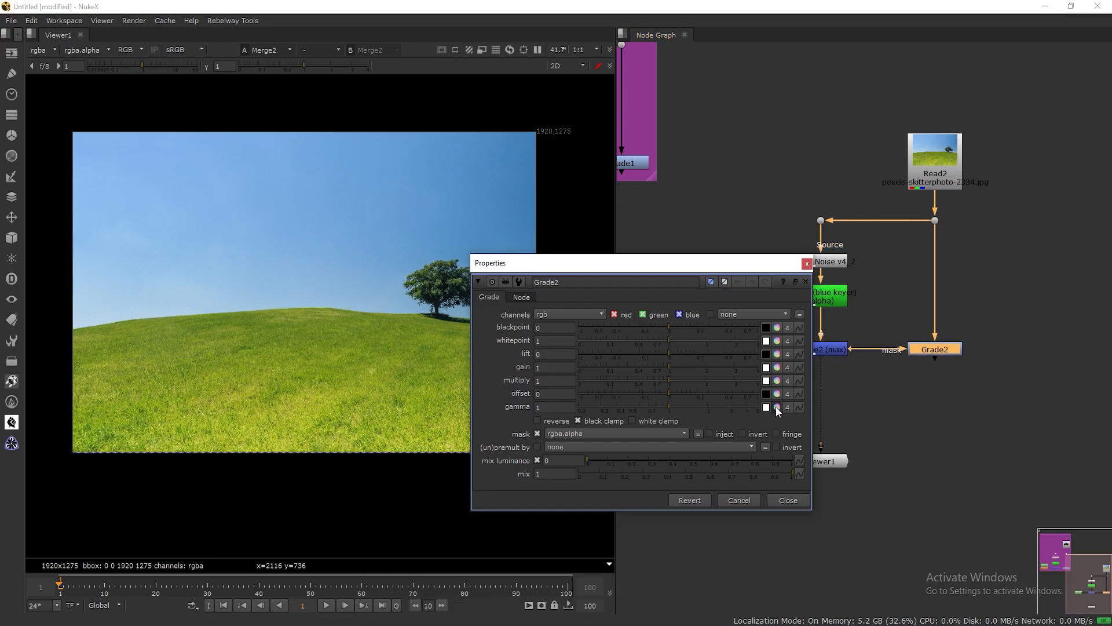
pyautogui.click(861, 218)
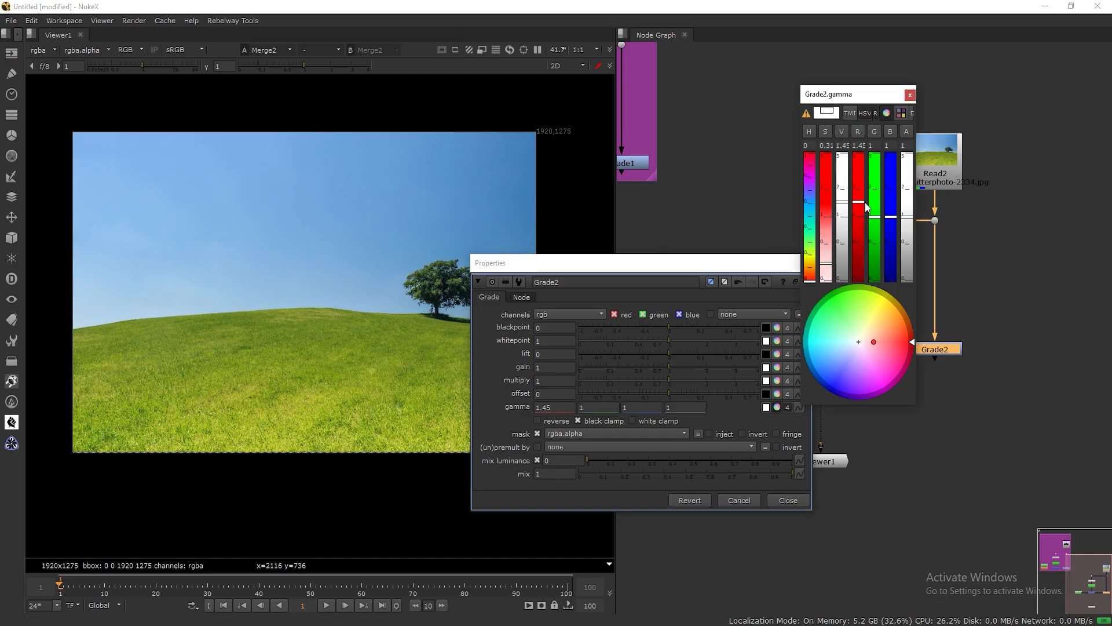
pyautogui.press('1')
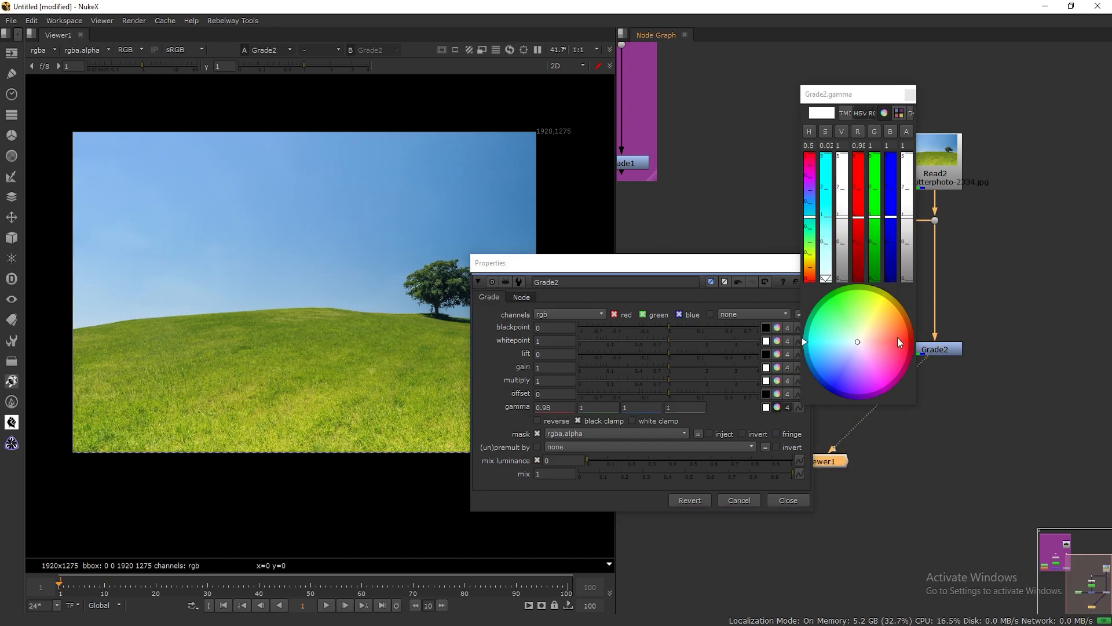
pyautogui.moveTo(834, 461); pyautogui.dragTo(981, 455)
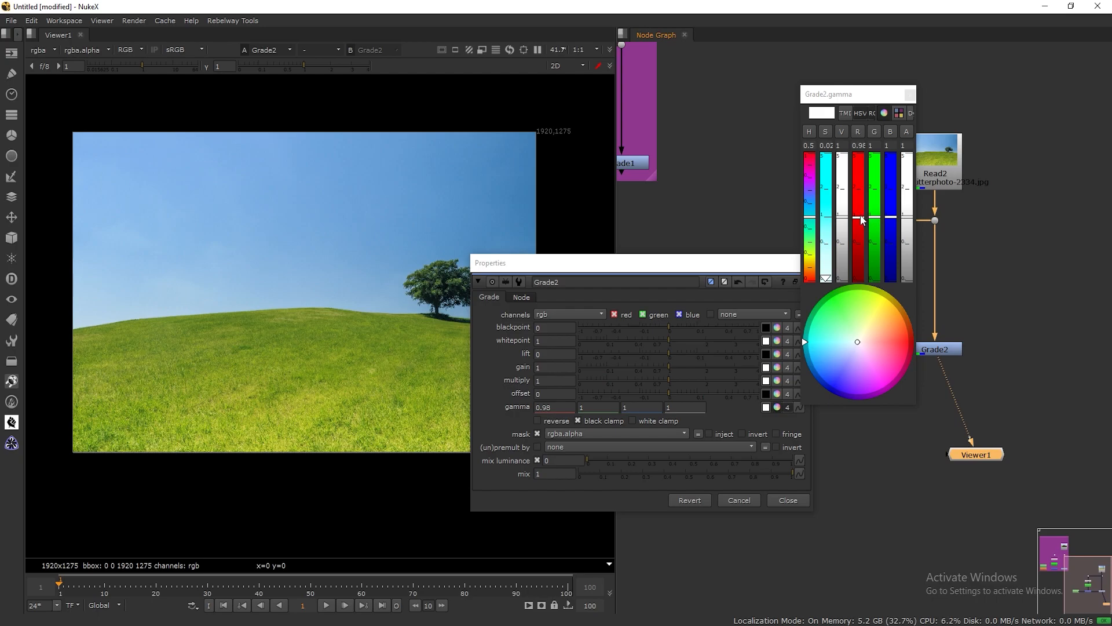
# Raise the Grade's red gamma to 3.7 and invert its mask so the grade affects the sky.
pyautogui.moveTo(861, 219); pyautogui.dragTo(858, 165)
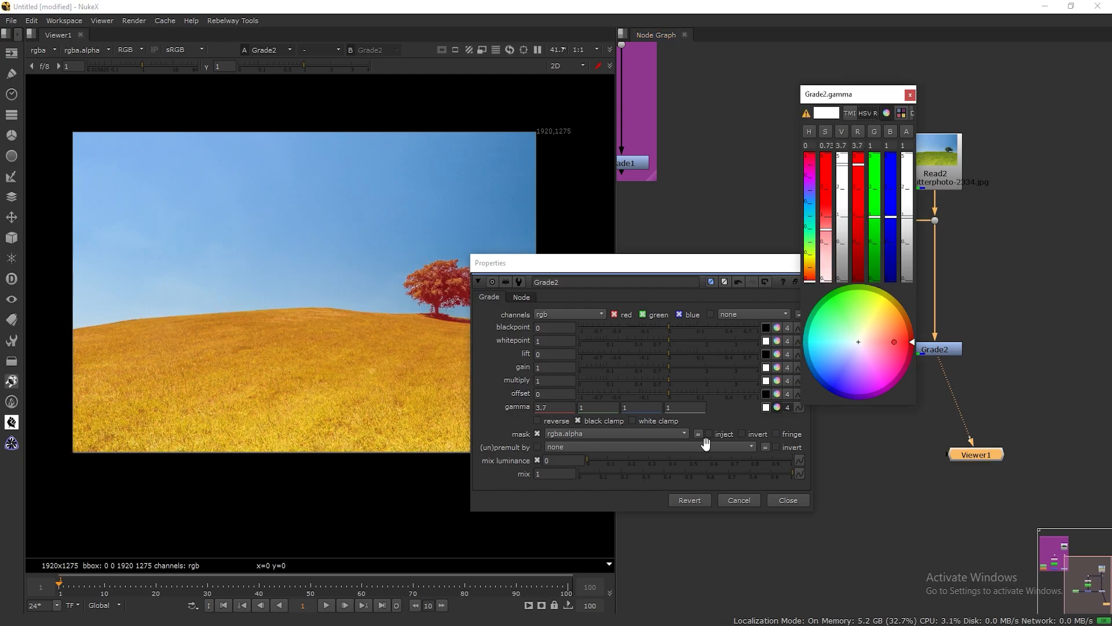
pyautogui.click(742, 433)
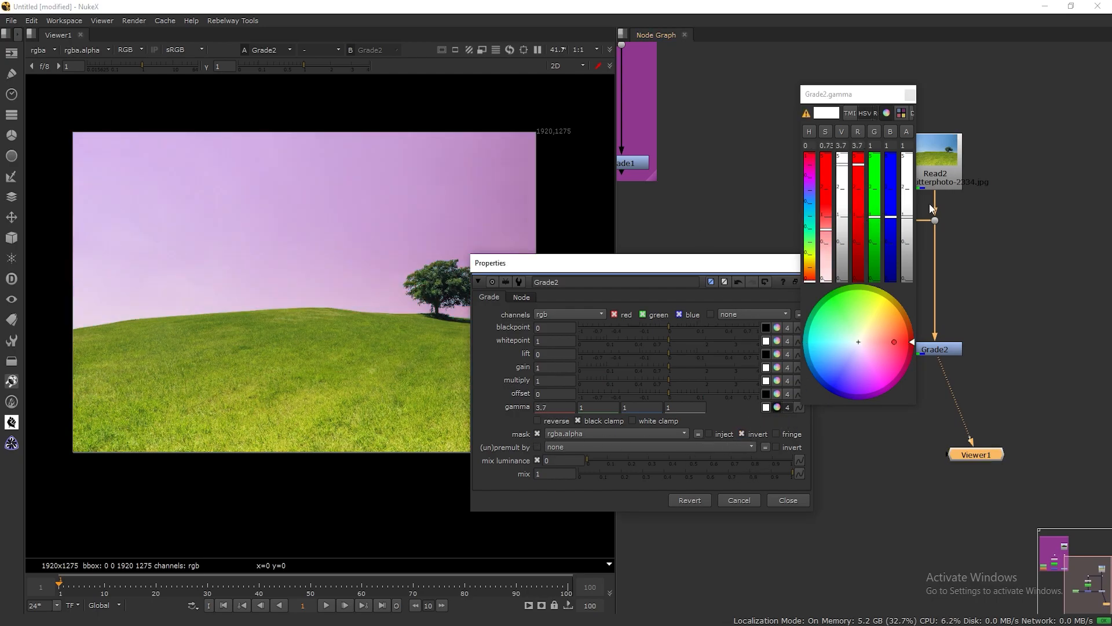
# Tint the sky pale teal by setting the Grade's gamma to about 1.84 red, 3.4 green and 1.65 blue.
pyautogui.moveTo(881, 216); pyautogui.dragTo(860, 161)
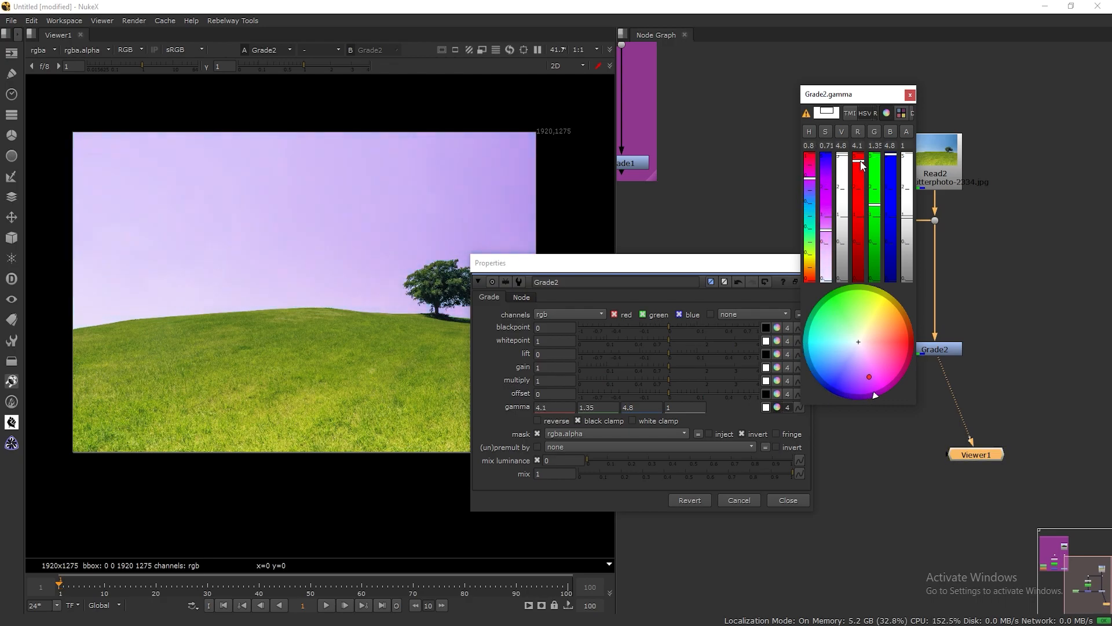
pyautogui.moveTo(876, 205); pyautogui.dragTo(878, 219)
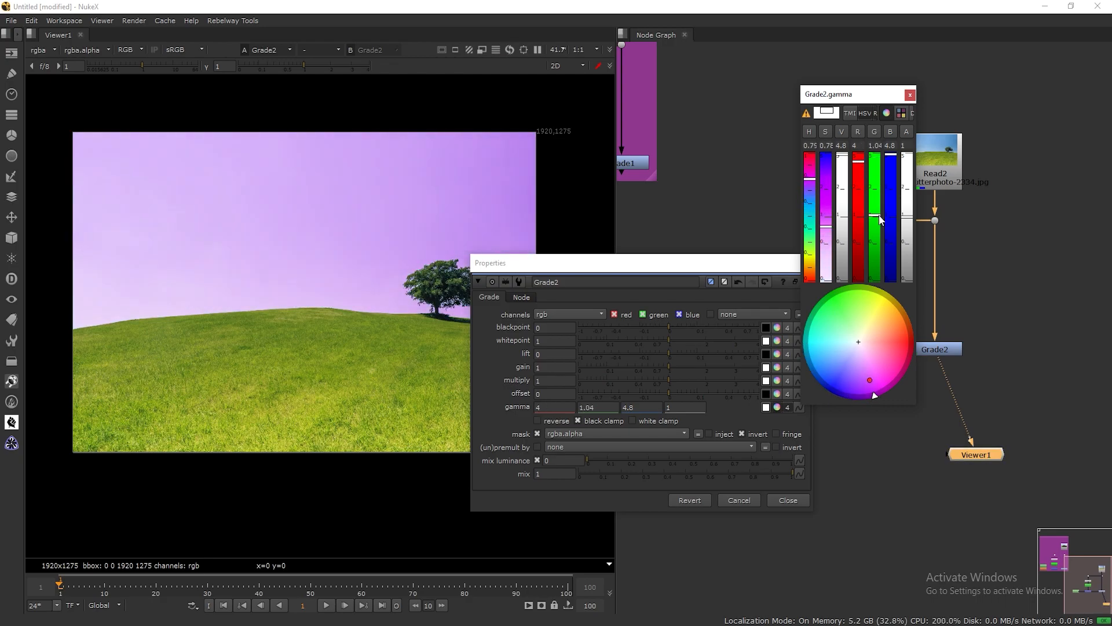
pyautogui.moveTo(860, 164); pyautogui.dragTo(897, 154)
pyautogui.moveTo(826, 227); pyautogui.dragTo(827, 230)
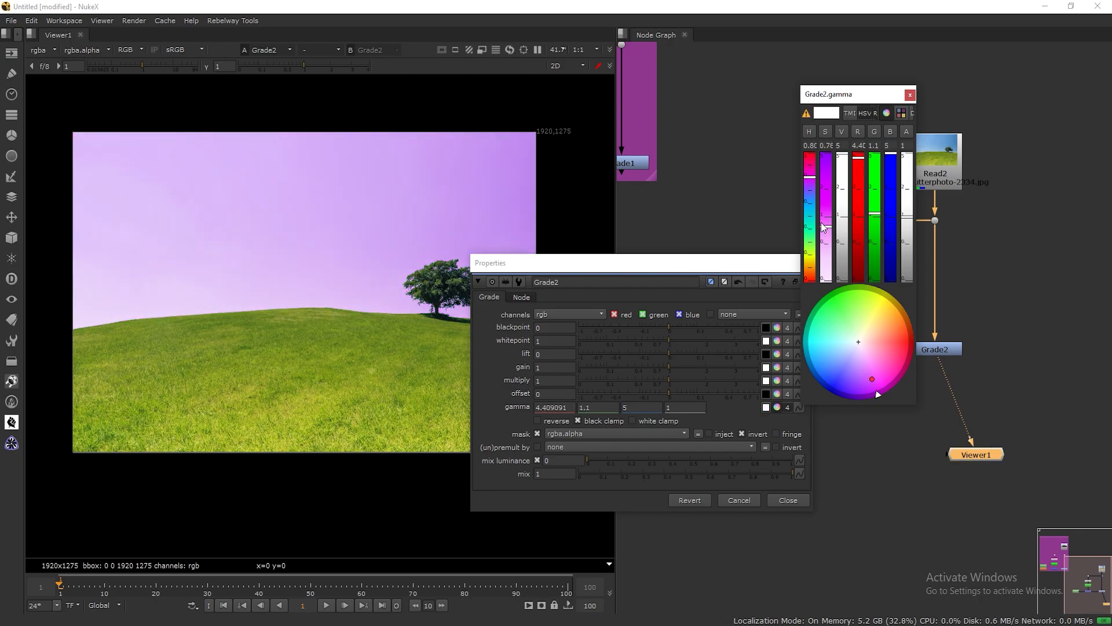
pyautogui.moveTo(813, 181); pyautogui.dragTo(817, 260)
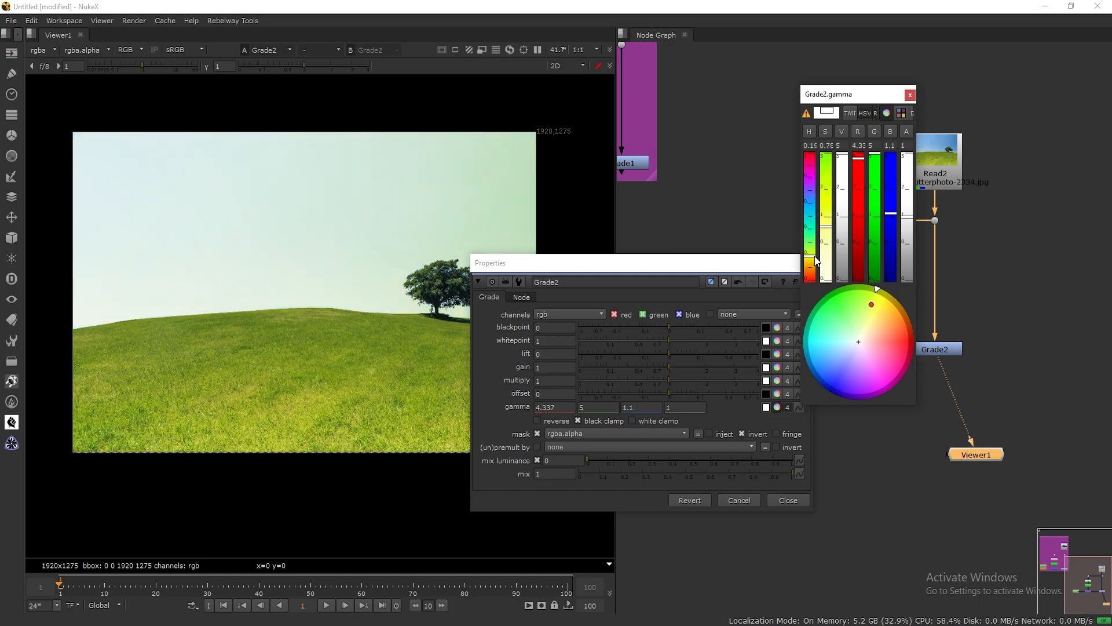
pyautogui.moveTo(858, 158); pyautogui.dragTo(877, 172)
pyautogui.moveTo(892, 213); pyautogui.dragTo(890, 208)
pyautogui.moveTo(826, 238); pyautogui.dragTo(826, 243)
pyautogui.moveTo(858, 186)
pyautogui.mouseDown()
pyautogui.moveTo(857, 212)
pyautogui.moveTo(843, 168)
pyautogui.moveTo(889, 200)
pyautogui.mouseUp()
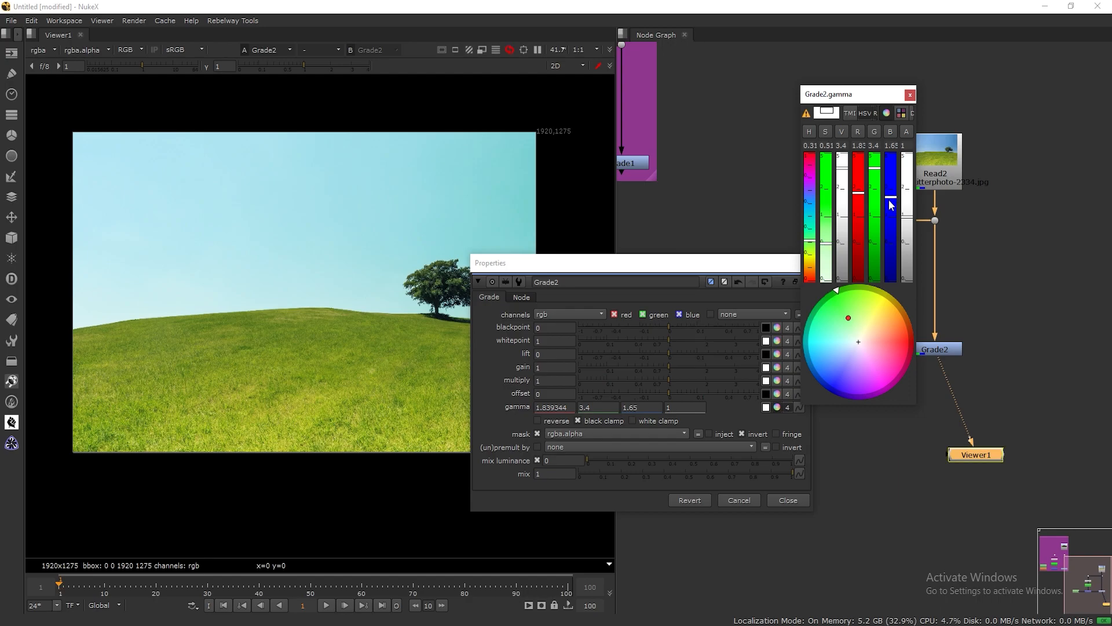
pyautogui.click(910, 95)
pyautogui.click(808, 262)
# Toggle the Grade node off and on to compare the original and recoloured sky.
pyautogui.press('d')
pyautogui.press('d')
pyautogui.press('d')
pyautogui.press('d')
pyautogui.press('d')
pyautogui.press('d')
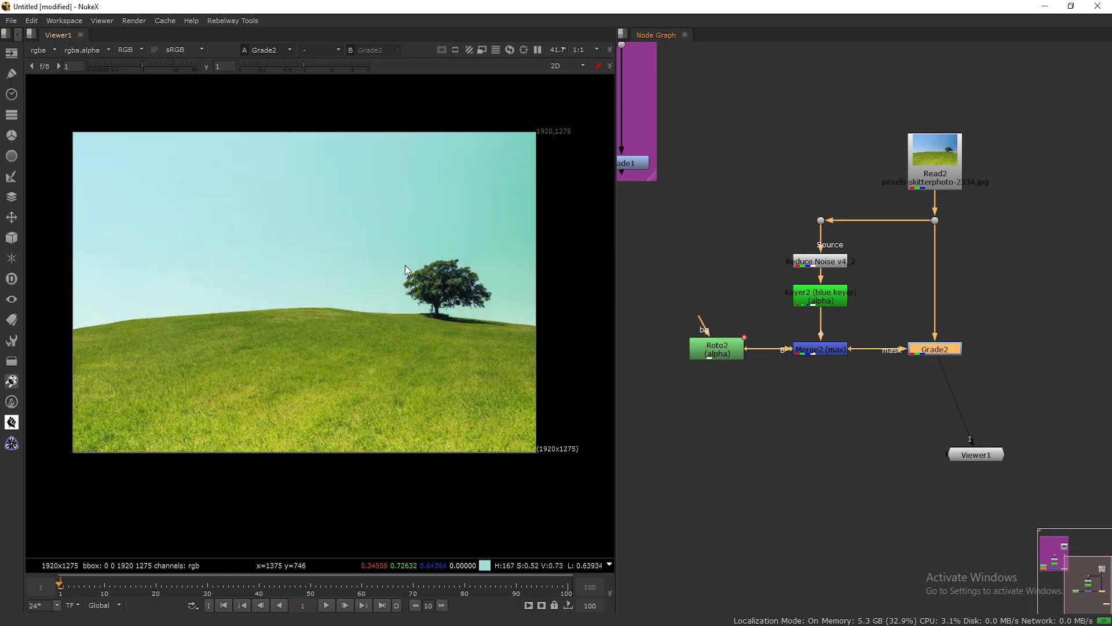
pyautogui.press('d')
pyautogui.press('d')
# Compare the hill's horizon edge between the original photo and the Grade output in the Viewer, ending on the Grade output.
pyautogui.scroll(10, 300, 345)
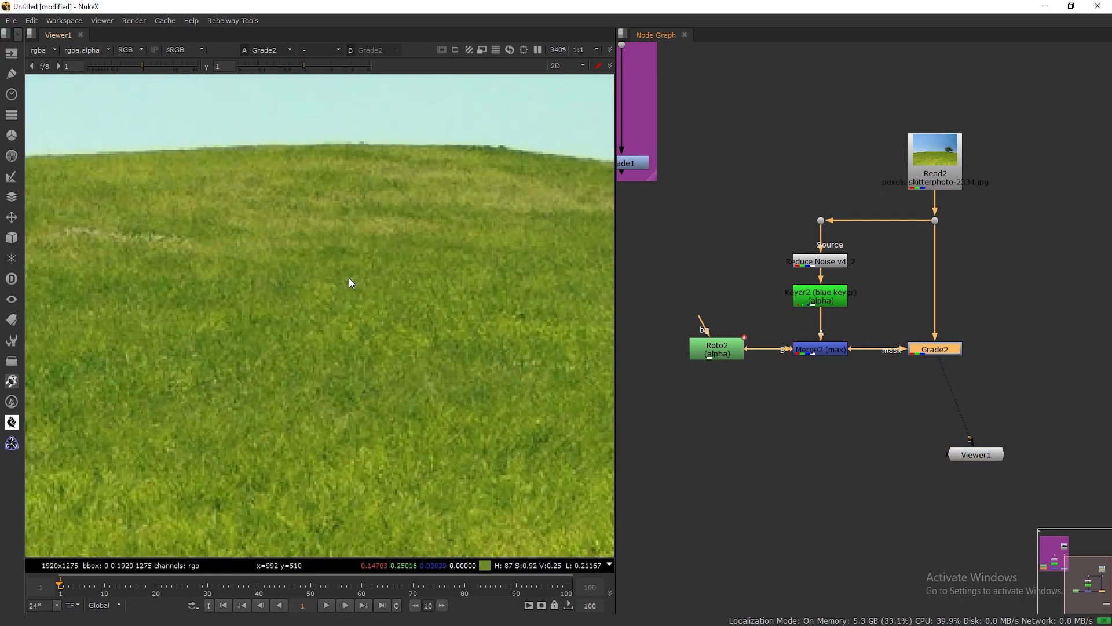
pyautogui.moveTo(708, 348); pyautogui.dragTo(699, 354)
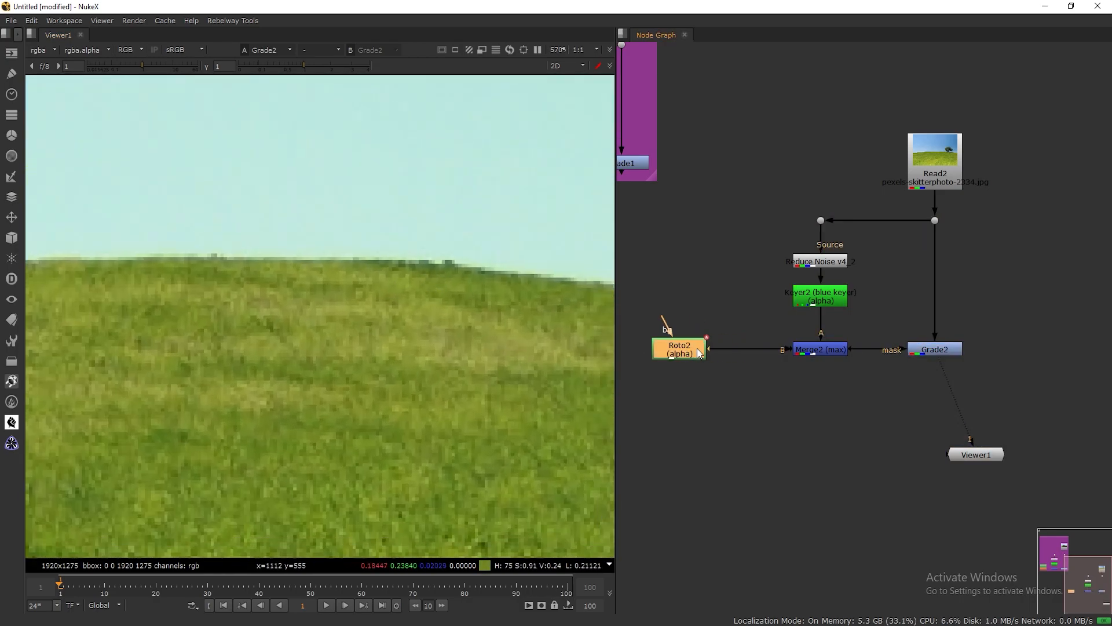
pyautogui.scroll(1, 447, 329)
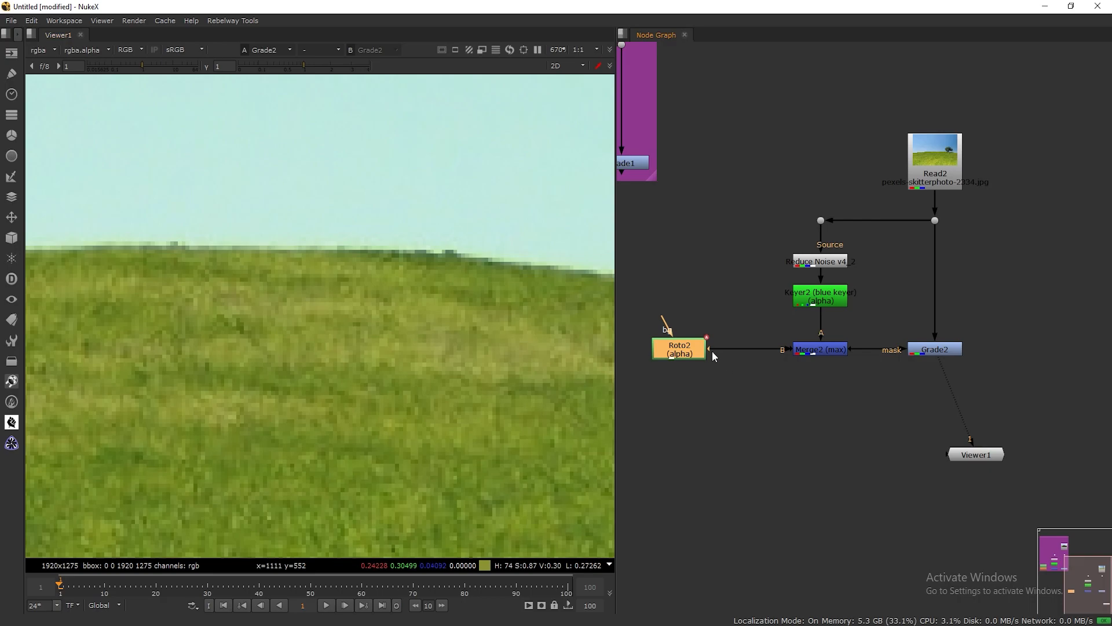
pyautogui.click(935, 172)
pyautogui.press('1')
pyautogui.click(931, 346)
pyautogui.press('2')
pyautogui.press('1')
pyautogui.press('2')
pyautogui.click(687, 350)
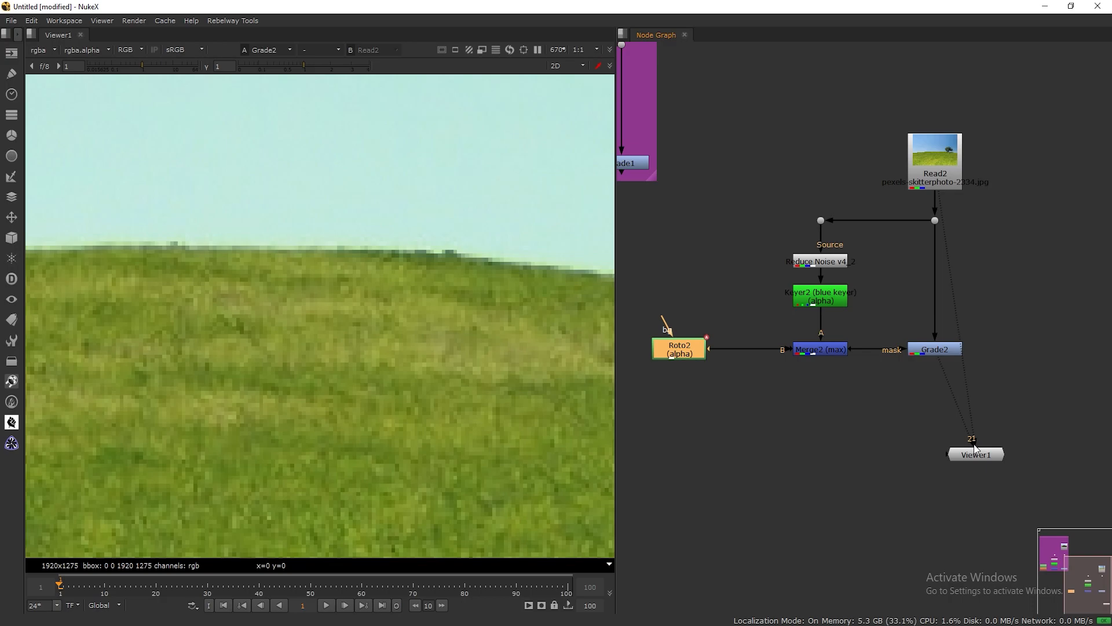
pyautogui.moveTo(974, 445); pyautogui.dragTo(918, 427)
pyautogui.click(932, 352)
pyautogui.press('1')
# Insert an EdgeBlur node between the Roto and the Merge, and align it level with the Merge beneath the Roto.
pyautogui.press('Tab')
pyautogui.write('edge b')
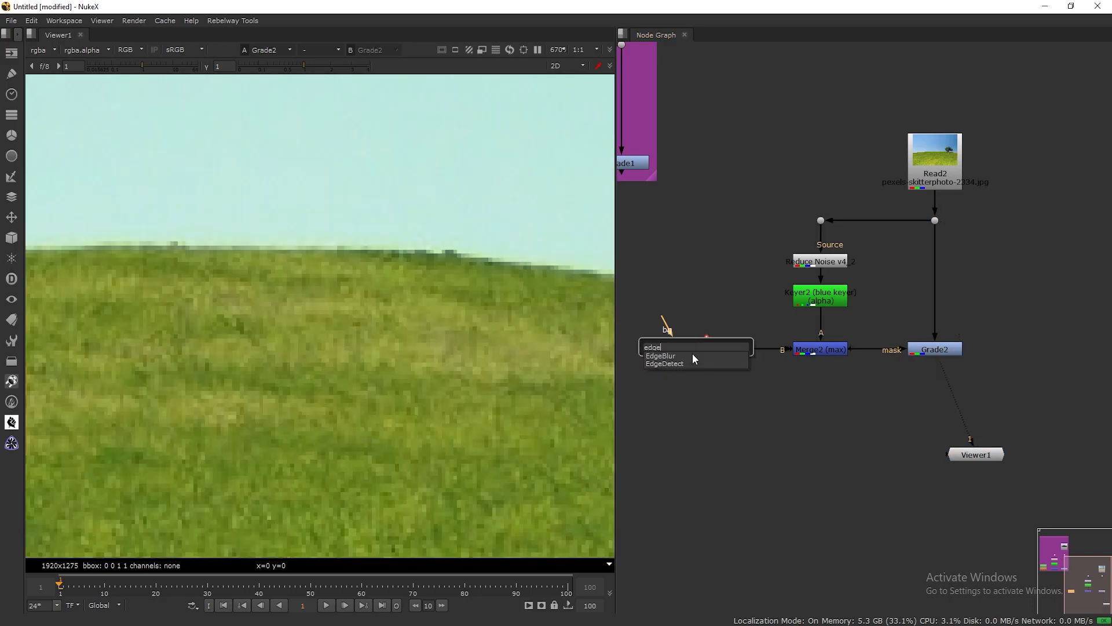
pyautogui.click(672, 358)
pyautogui.moveTo(892, 235); pyautogui.dragTo(583, 360)
pyautogui.moveTo(732, 302); pyautogui.dragTo(728, 354)
pyautogui.moveTo(567, 371); pyautogui.dragTo(985, 368)
pyautogui.click(874, 317)
# Set the EdgeBlur size to about 5.2 and compare the horizon edge with the blur disabled and enabled.
pyautogui.click(731, 348)
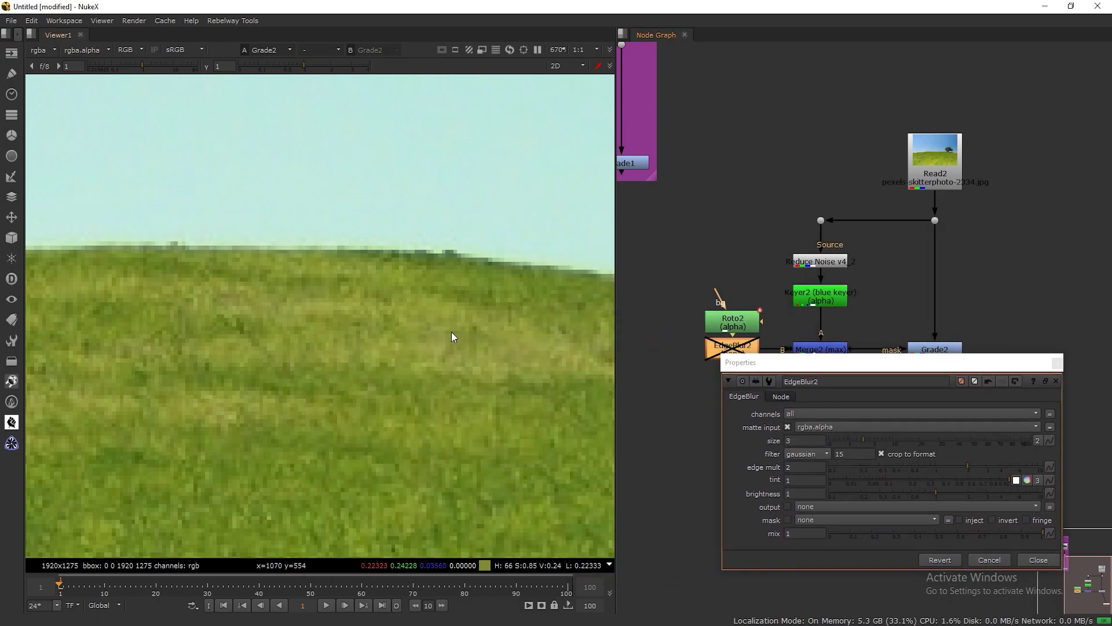
pyautogui.moveTo(863, 442); pyautogui.dragTo(870, 443)
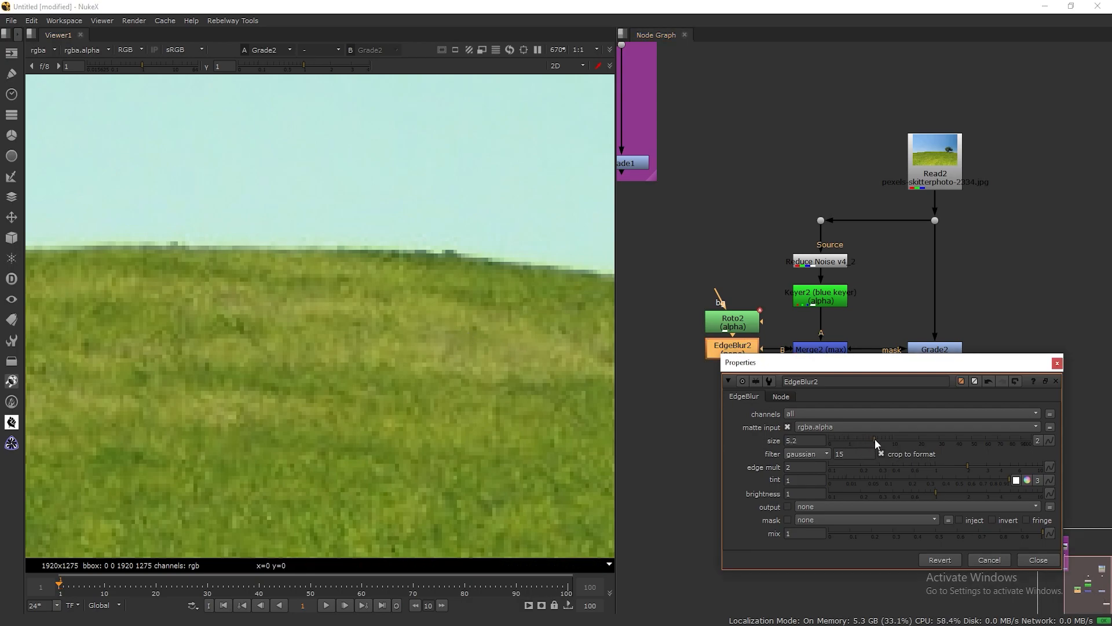
pyautogui.click(1057, 363)
pyautogui.press('d')
pyautogui.press('d')
pyautogui.press('d')
pyautogui.press('d')
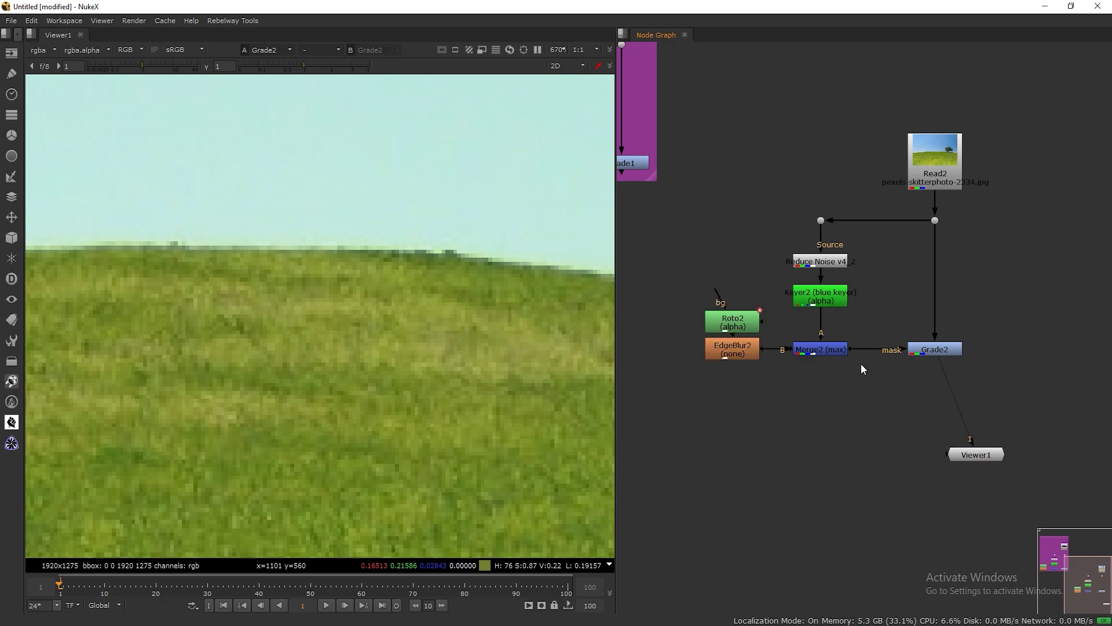
# Toggle the Grade off and on to check the horizon edge, leaving it enabled with the whole image framed.
pyautogui.click(841, 353)
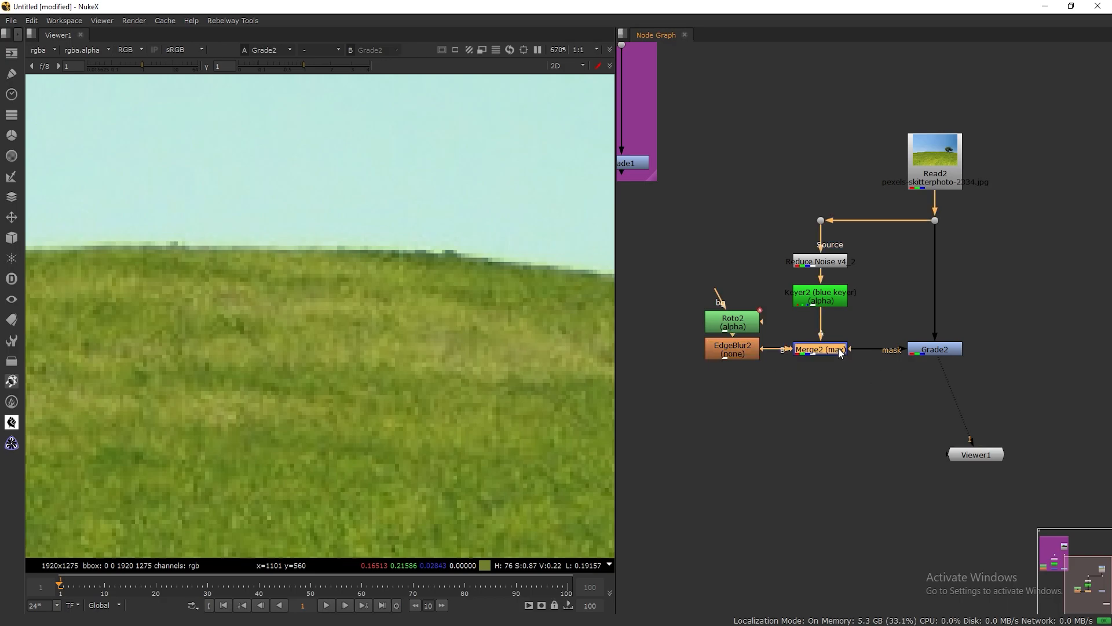
pyautogui.click(936, 349)
pyautogui.press('d')
pyautogui.press('d')
pyautogui.press('d')
pyautogui.press('d')
pyautogui.press('d')
pyautogui.press('d')
pyautogui.press('d')
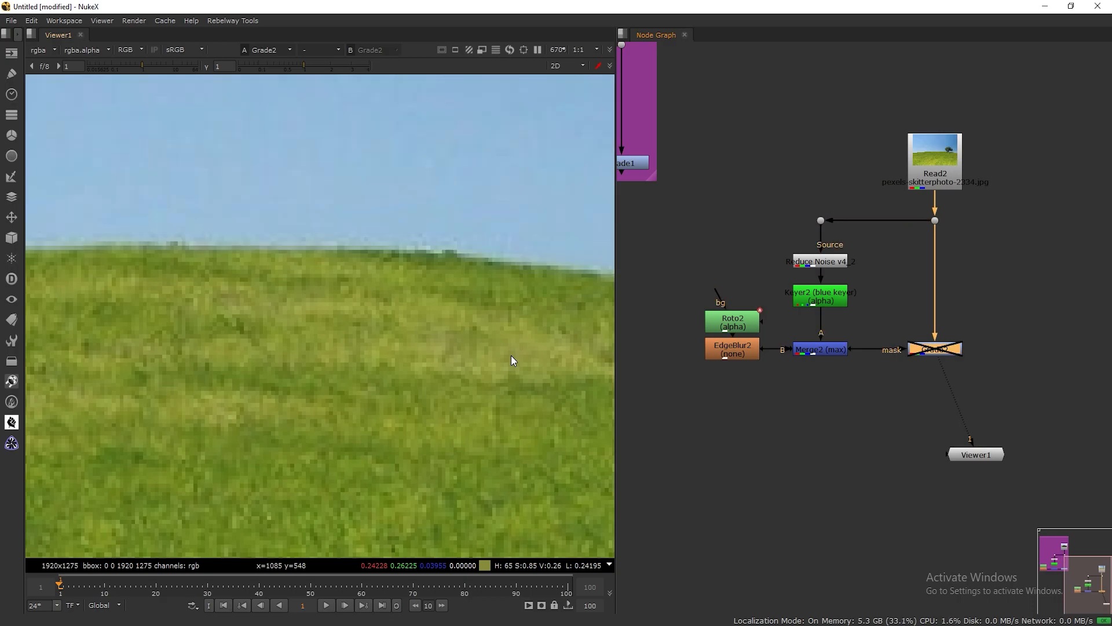
pyautogui.press('d')
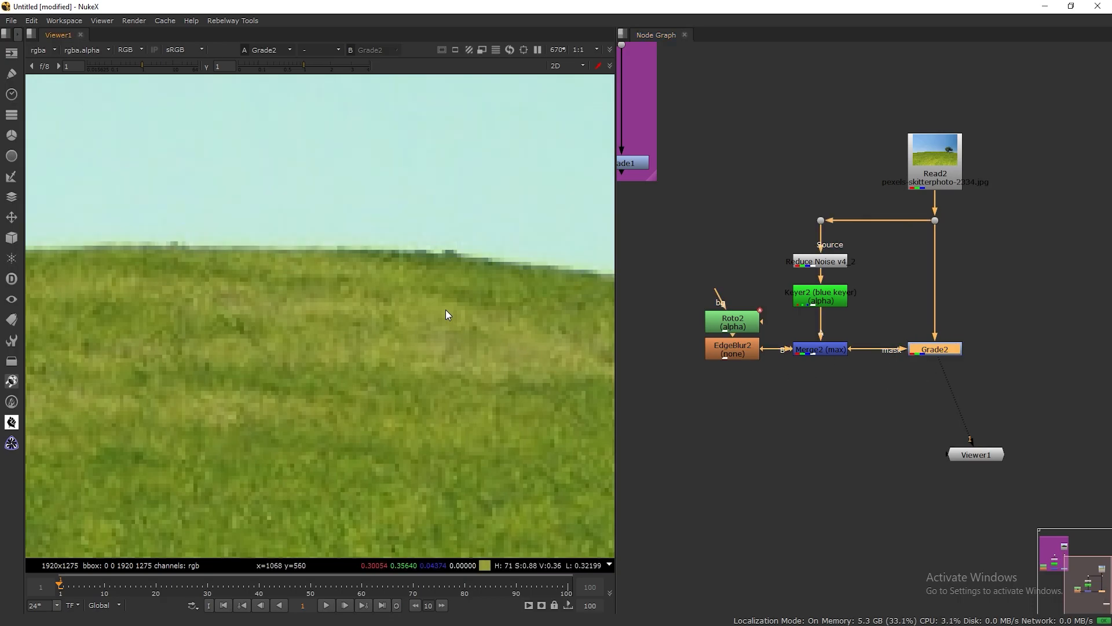
pyautogui.press('f')
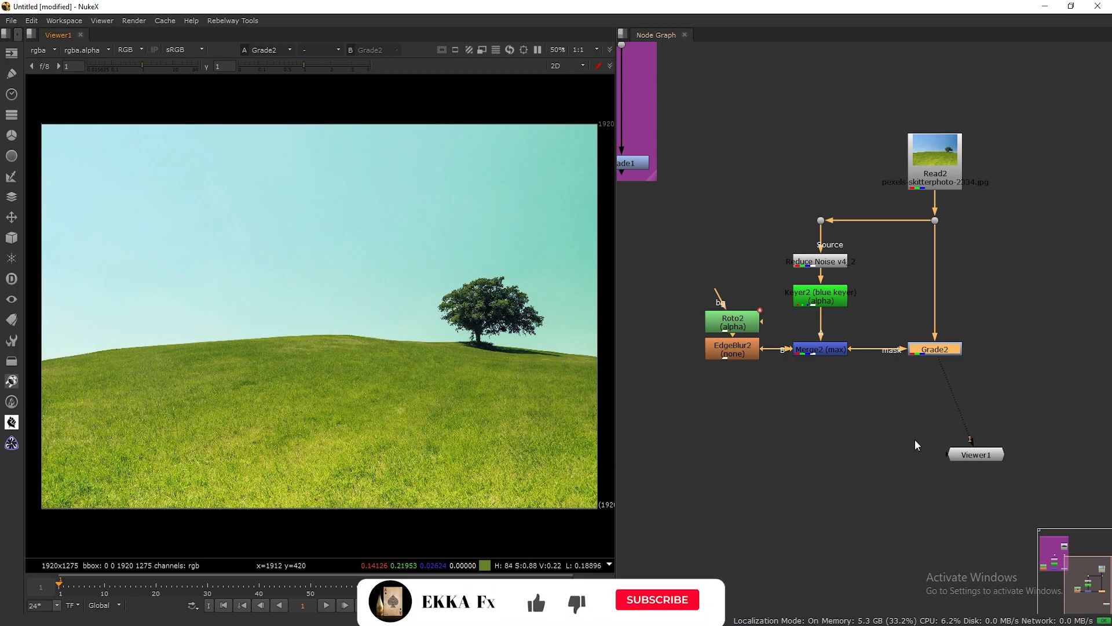
# Place the Viewer node directly below the Grade and shift the keying and roto branch closer to the Grade.
pyautogui.moveTo(976, 461); pyautogui.dragTo(942, 472)
pyautogui.moveTo(679, 151); pyautogui.dragTo(926, 436)
pyautogui.moveTo(822, 351); pyautogui.dragTo(857, 352)
pyautogui.click(1022, 343)
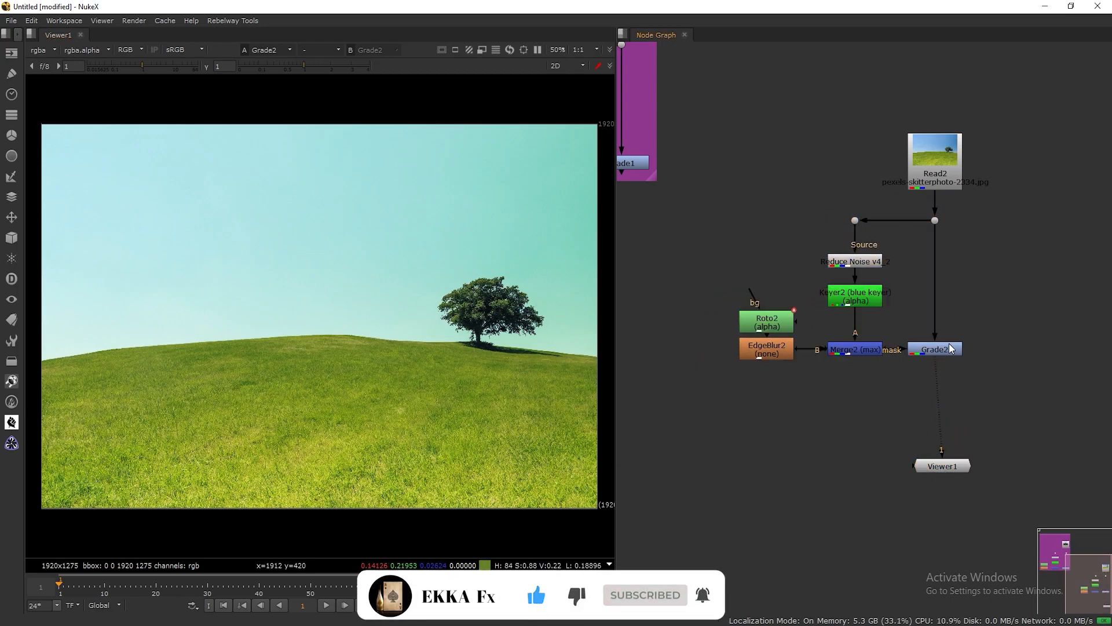
# Enclose all the hill photo's nodes in a Backdrop labelled "blue keyer".
pyautogui.moveTo(724, 104); pyautogui.dragTo(1027, 393)
pyautogui.press('Tab')
pyautogui.write('bl')
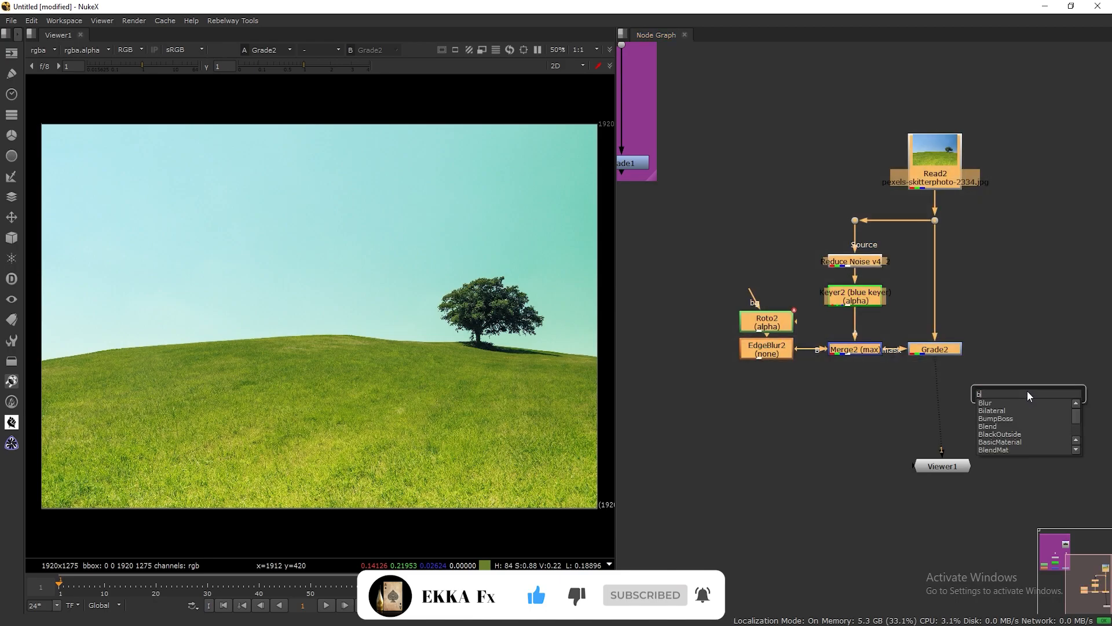
pyautogui.write('ack')
pyautogui.press('Return')
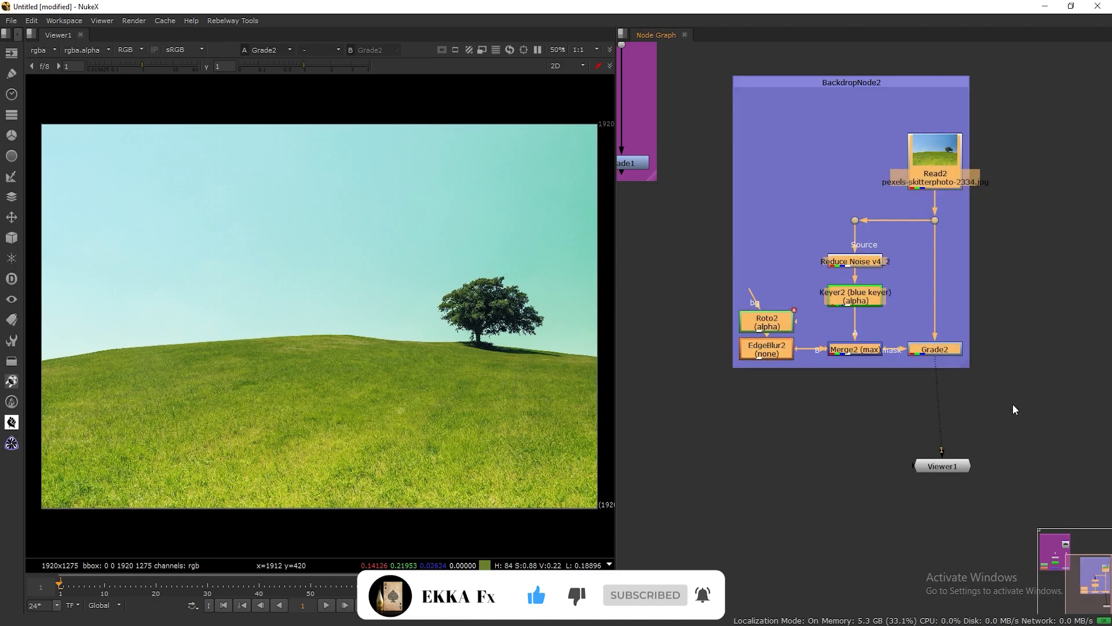
pyautogui.doubleClick(778, 86)
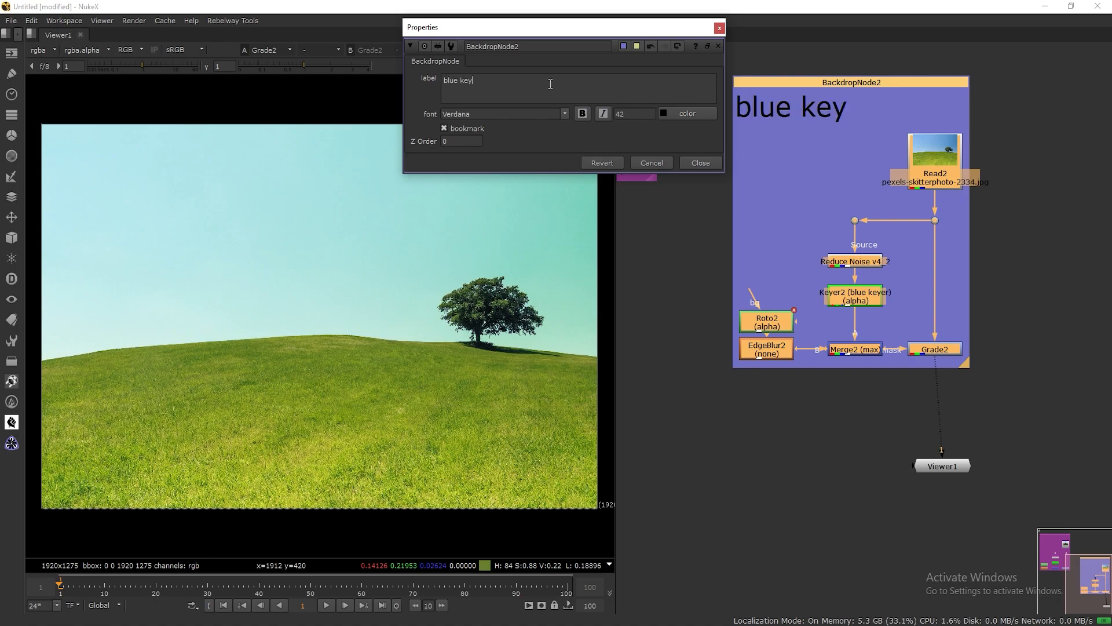
pyautogui.click(720, 28)
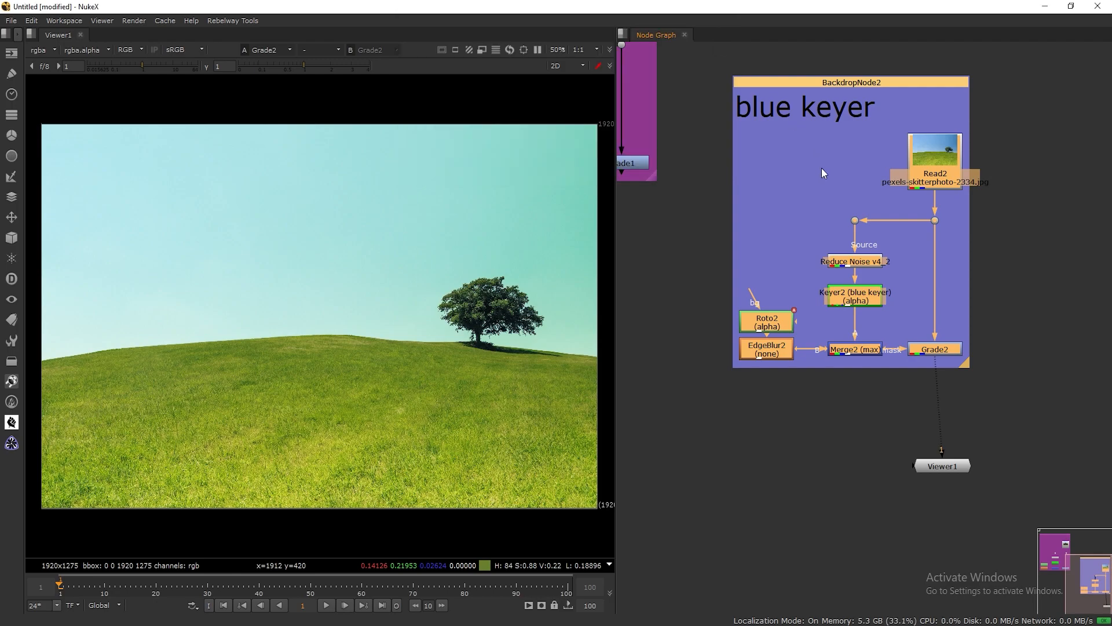
# Move the blue keyer backdrop with its nodes to the area below the luminance key backdrop.
pyautogui.scroll(-2, 819, 168)
pyautogui.moveTo(819, 168); pyautogui.dragTo(922, 236, button='middle')
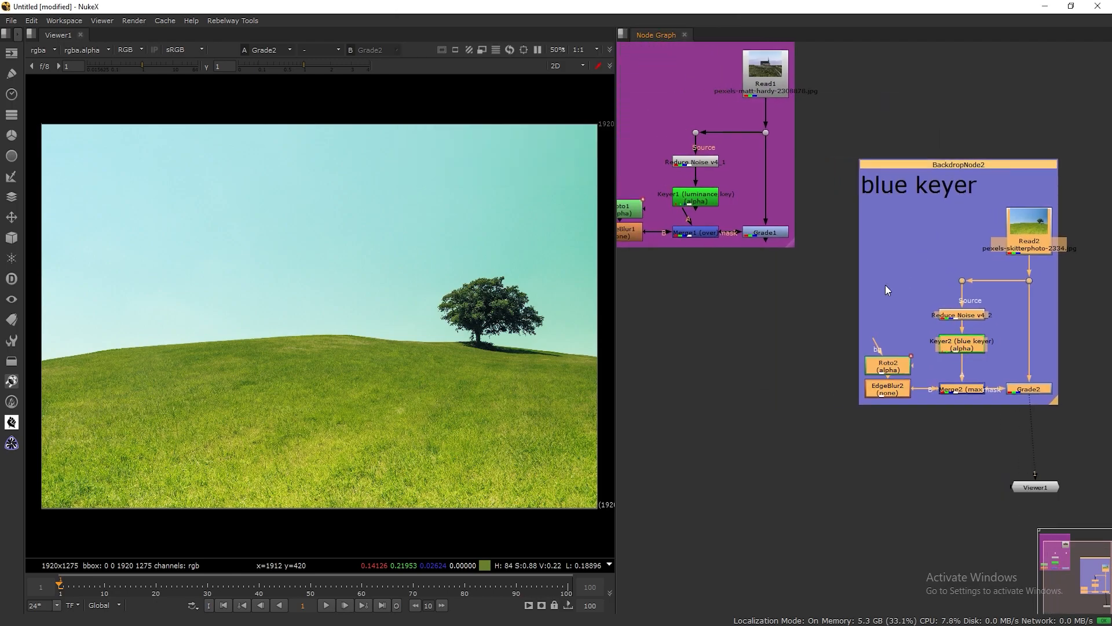
pyautogui.click(902, 274)
pyautogui.moveTo(1042, 485); pyautogui.dragTo(1037, 453)
pyautogui.moveTo(982, 164); pyautogui.dragTo(838, 337)
pyautogui.moveTo(864, 231)
pyautogui.mouseDown(button='middle')
pyautogui.moveTo(905, 231)
pyautogui.moveTo(857, 226)
pyautogui.mouseUp(button='middle')
# Line up the luminance key backdrop directly above the blue keyer backdrop with a small gap between them.
pyautogui.doubleClick(727, 52)
pyautogui.click(706, 45)
pyautogui.moveTo(713, 51); pyautogui.dragTo(835, 75)
pyautogui.moveTo(876, 382); pyautogui.dragTo(871, 330)
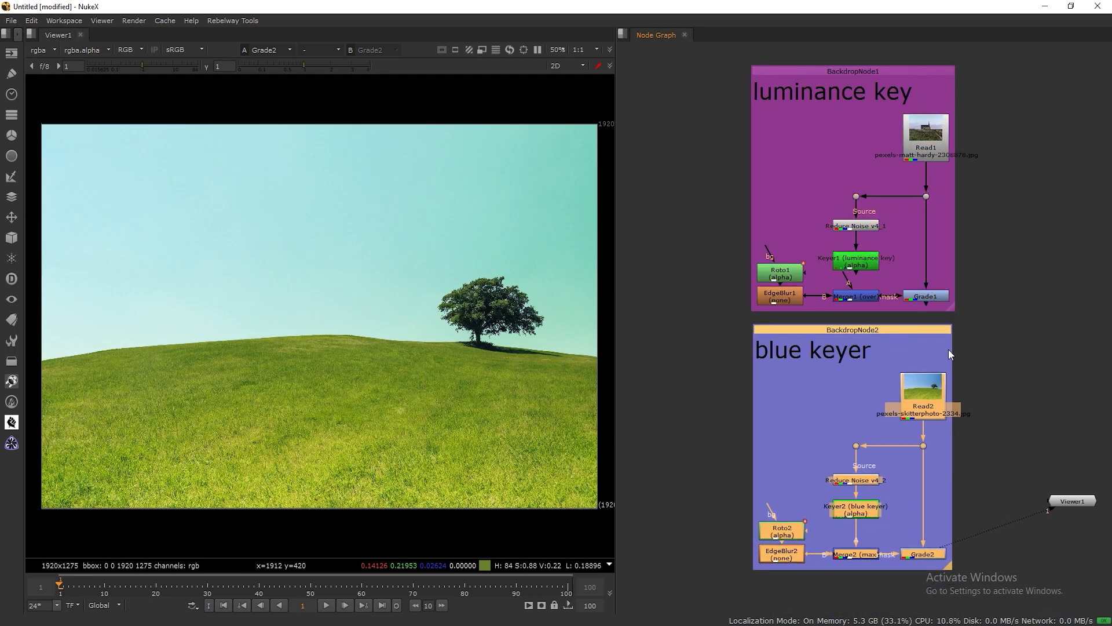
pyautogui.moveTo(950, 334); pyautogui.dragTo(943, 328)
pyautogui.click(951, 560)
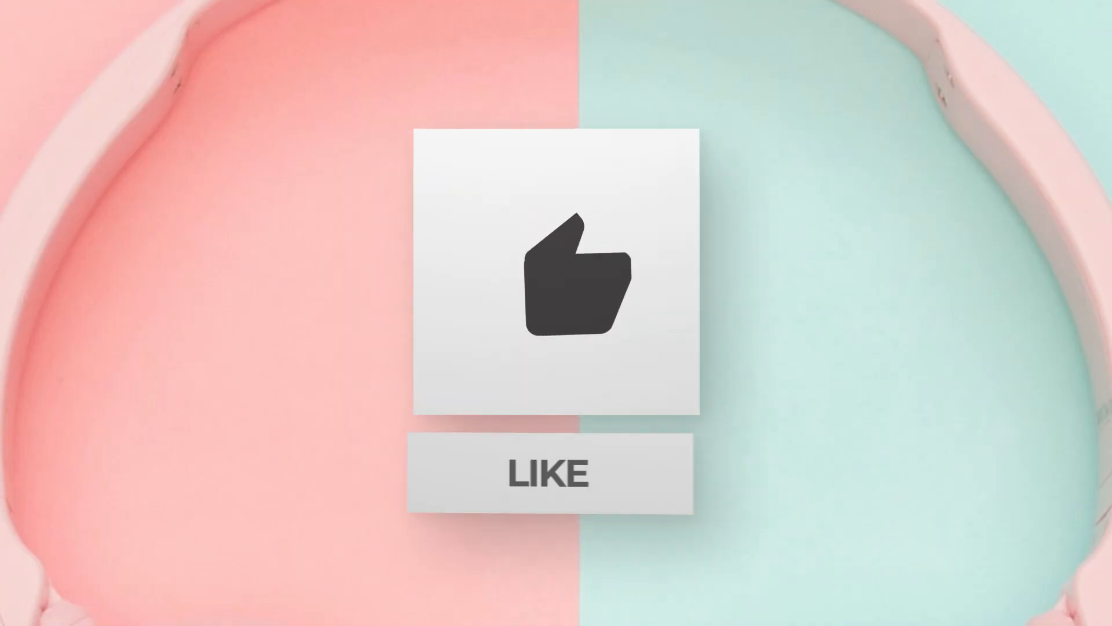